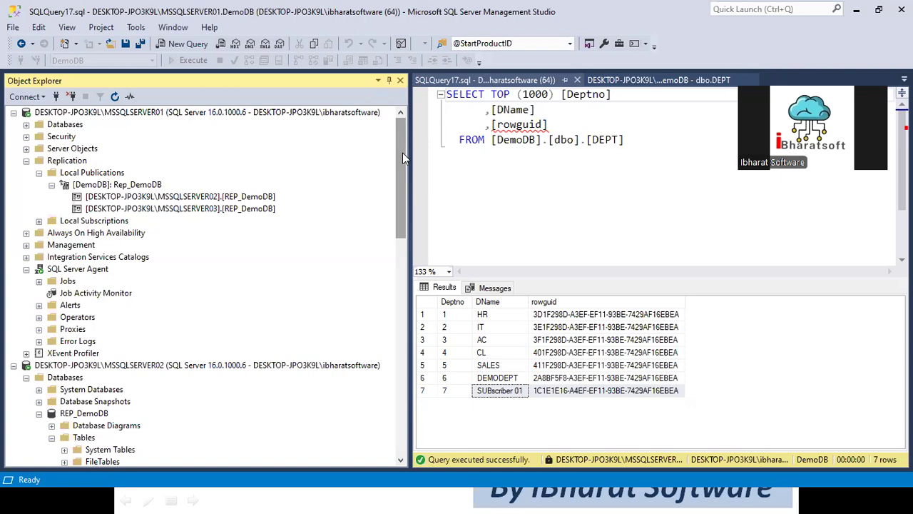
click(52, 184)
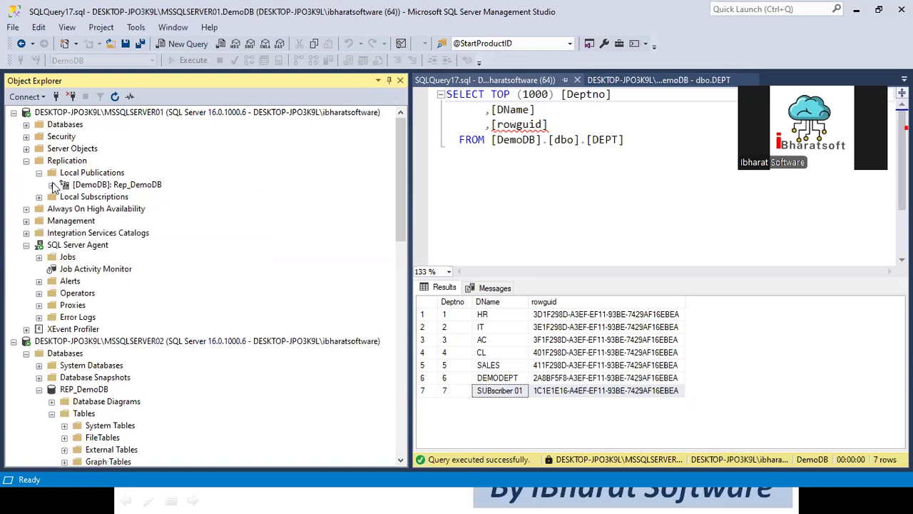
click(39, 172)
click(27, 160)
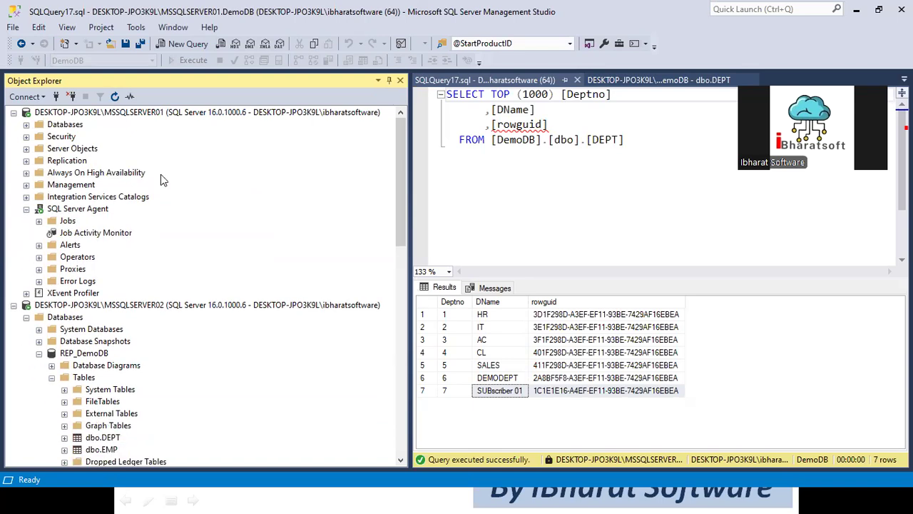
scroll(60, 271, down, 2)
scroll(60, 271, up, 2)
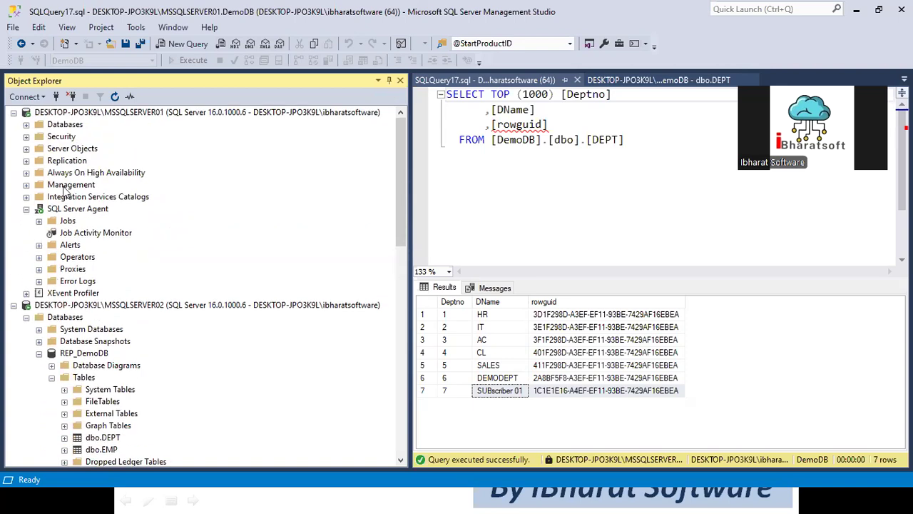
click(26, 161)
click(39, 172)
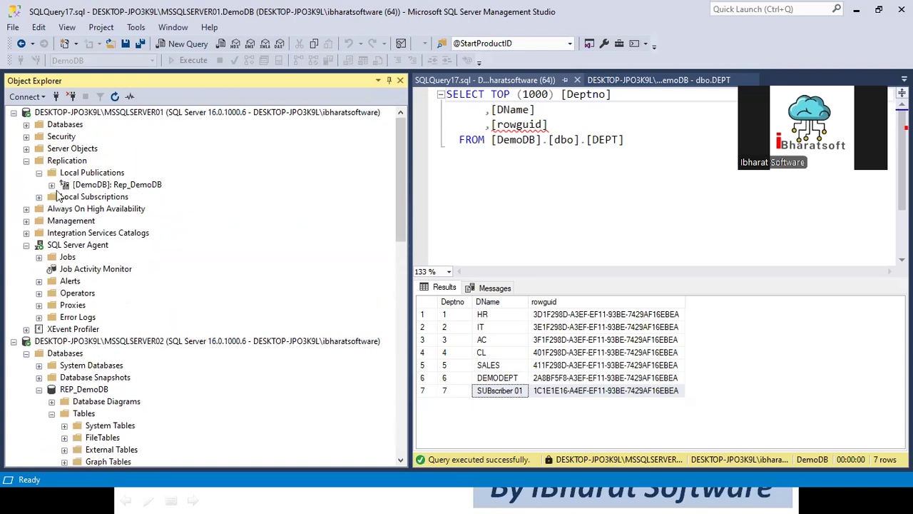
click(51, 184)
right_click(89, 208)
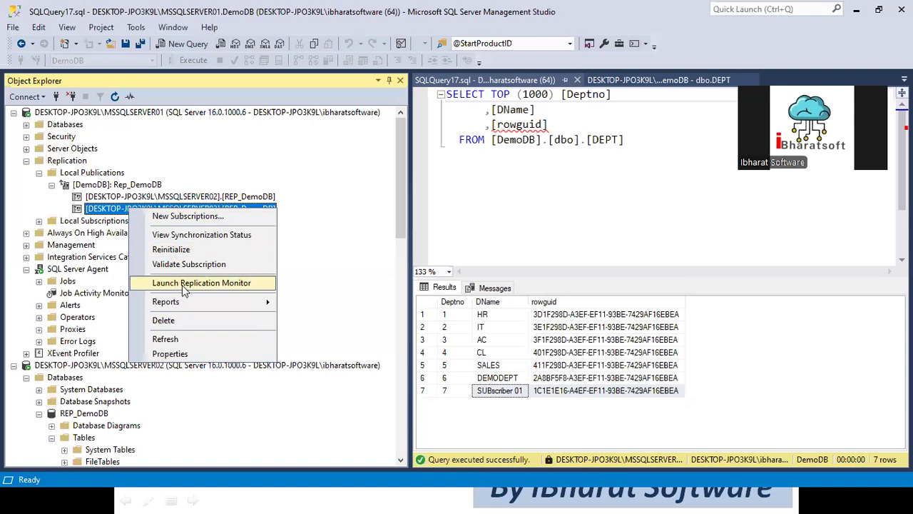
click(157, 282)
Close all open query and table design documents without saving changes to SQLQuery16.sql.
click(577, 80)
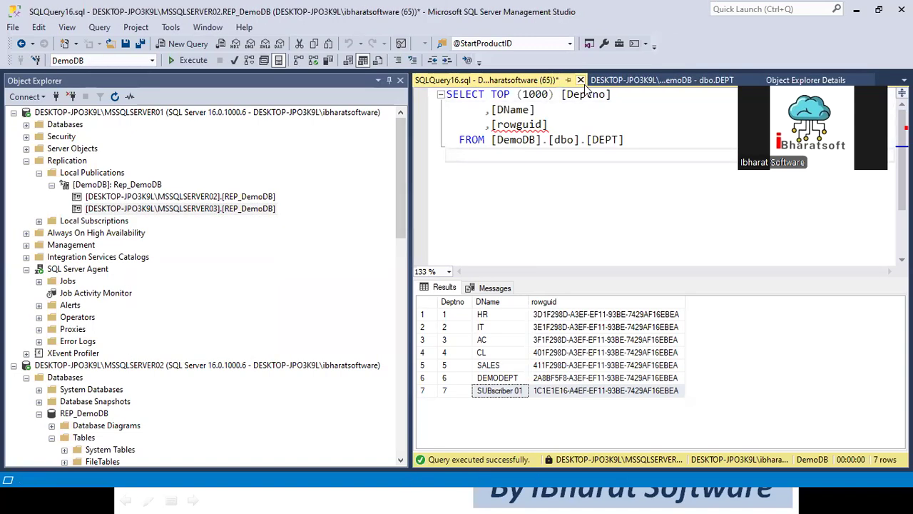
click(581, 80)
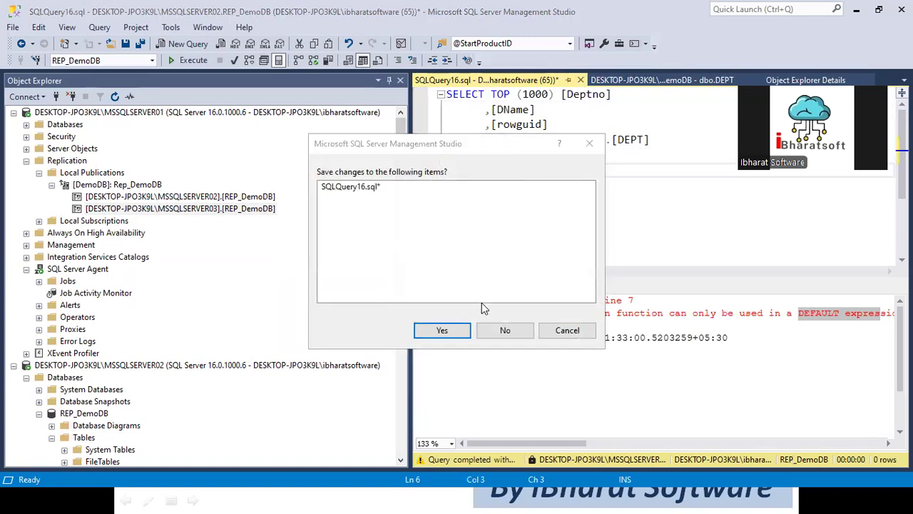
right_click(491, 78)
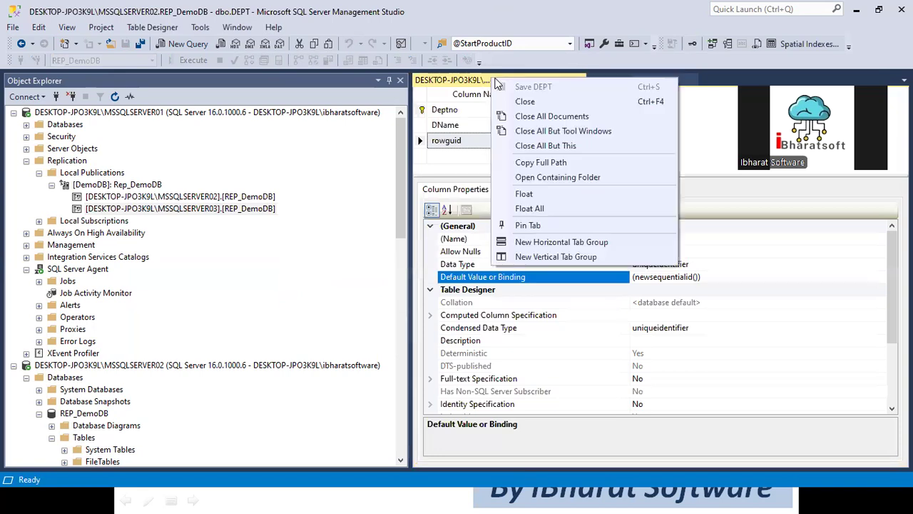
click(528, 119)
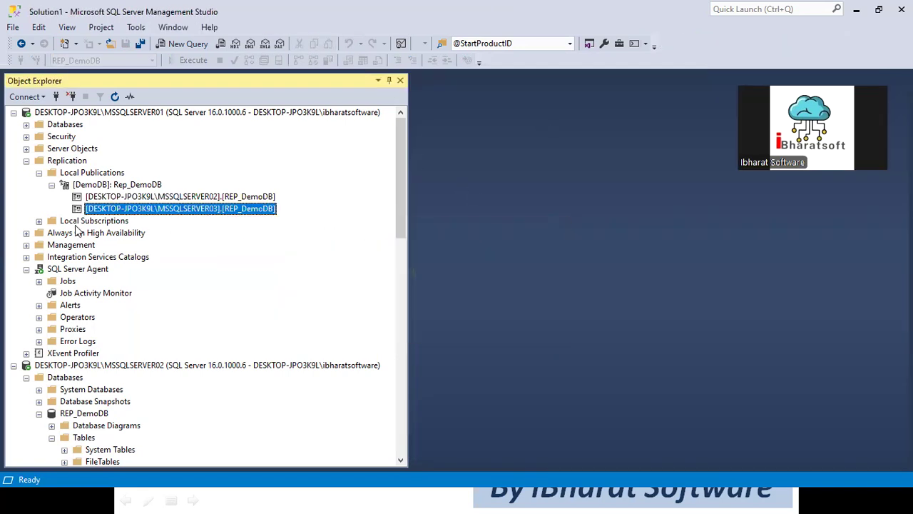
Delete the MSSQLSERVER02 subscription of the Rep_DemoDB publication, trusting the server certificate when connecting to the subscriber.
right_click(121, 198)
click(161, 308)
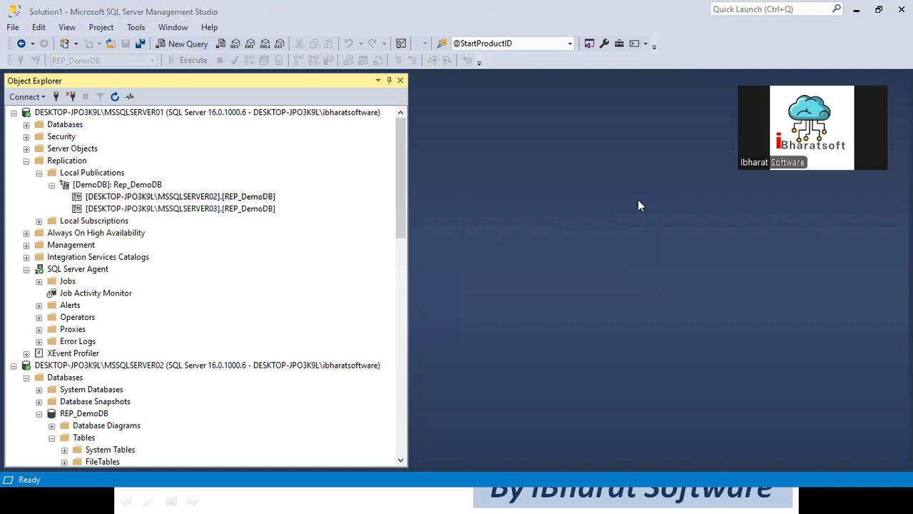
click(574, 278)
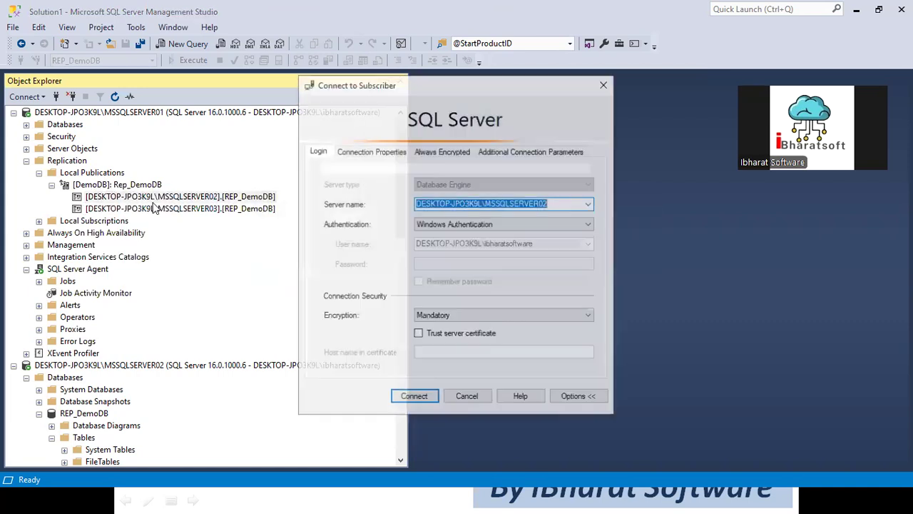
click(438, 333)
click(415, 397)
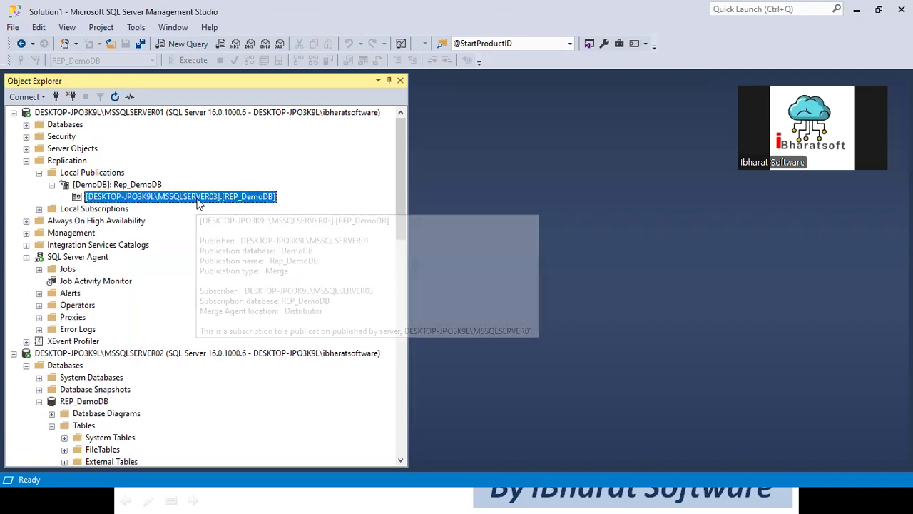
Delete the MSSQLSERVER03 subscription of the Rep_DemoDB publication, including its subscriber record, trusting the server certificate for the connection.
right_click(197, 198)
click(236, 311)
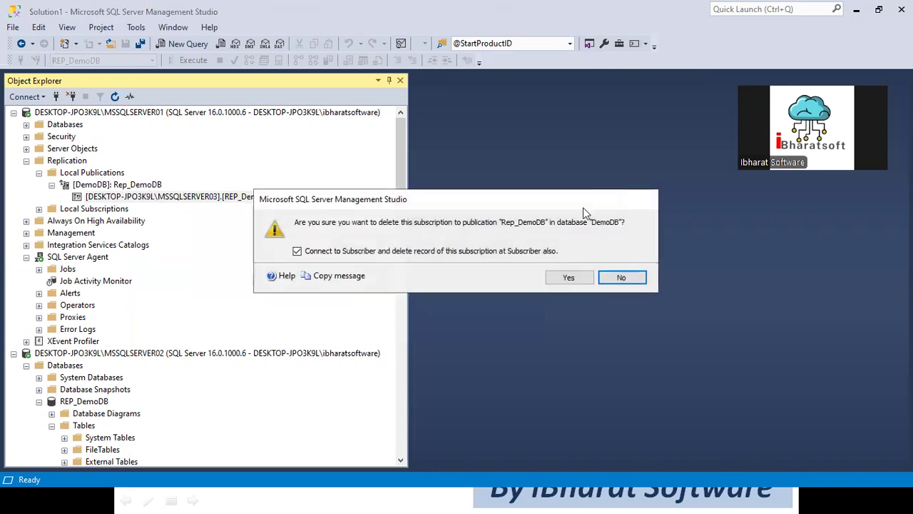
click(575, 277)
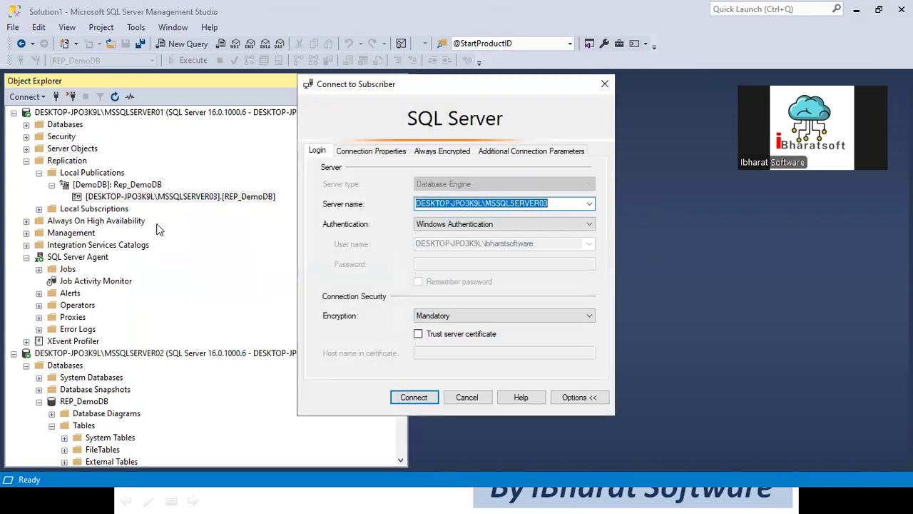
click(453, 333)
click(408, 398)
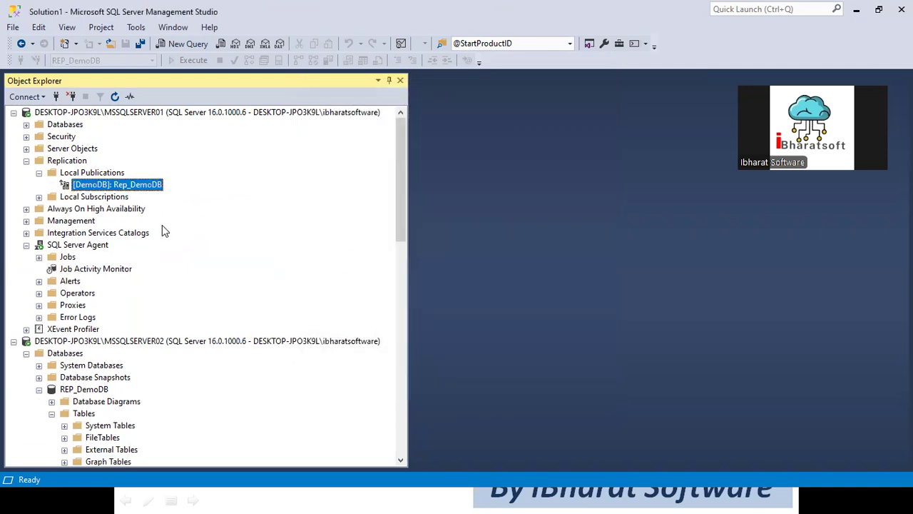
Delete the Rep_DemoDB publication of the DemoDB database from MSSQLSERVER01.
right_click(106, 185)
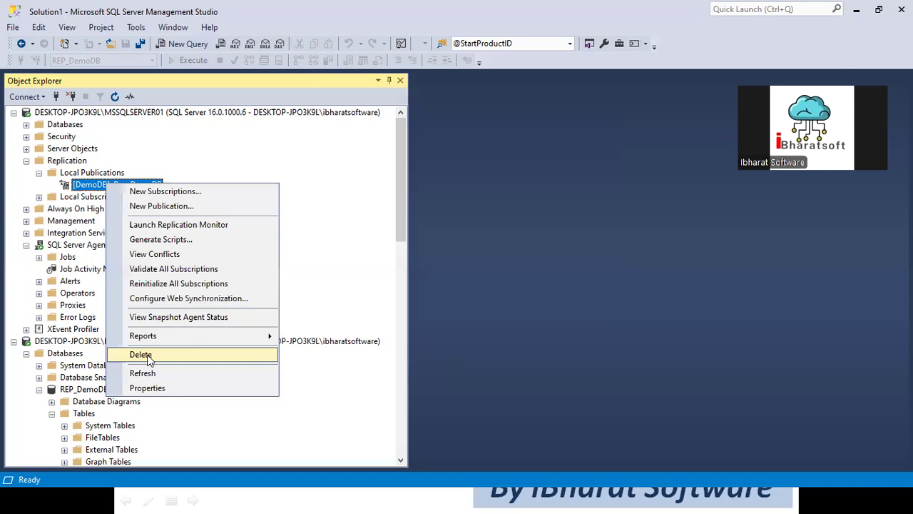
click(142, 353)
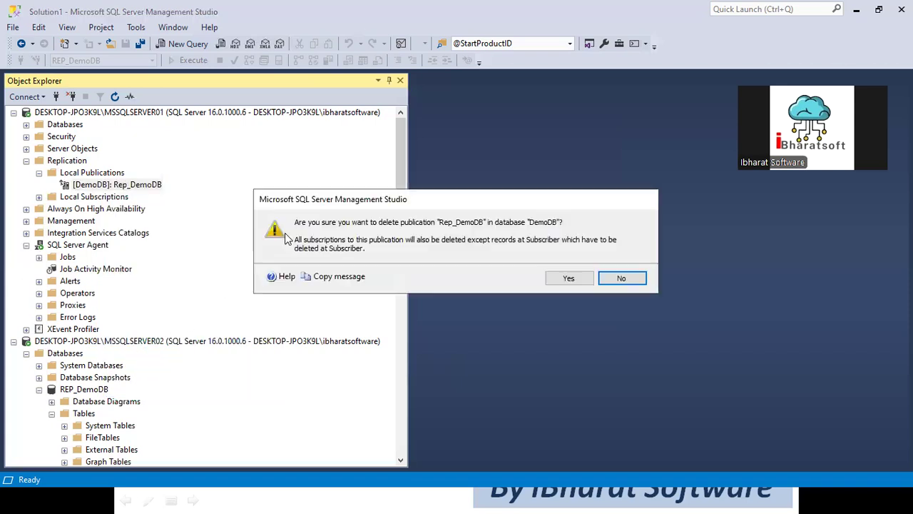
click(565, 280)
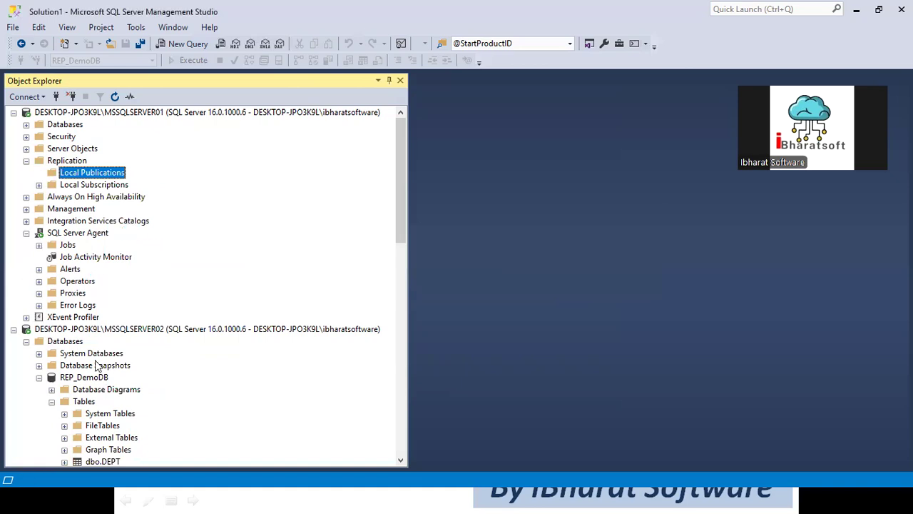
Delete the REP_DemoDB database from MSSQLSERVER02, closing its existing connections.
scroll(96, 365, down, 3)
click(82, 271)
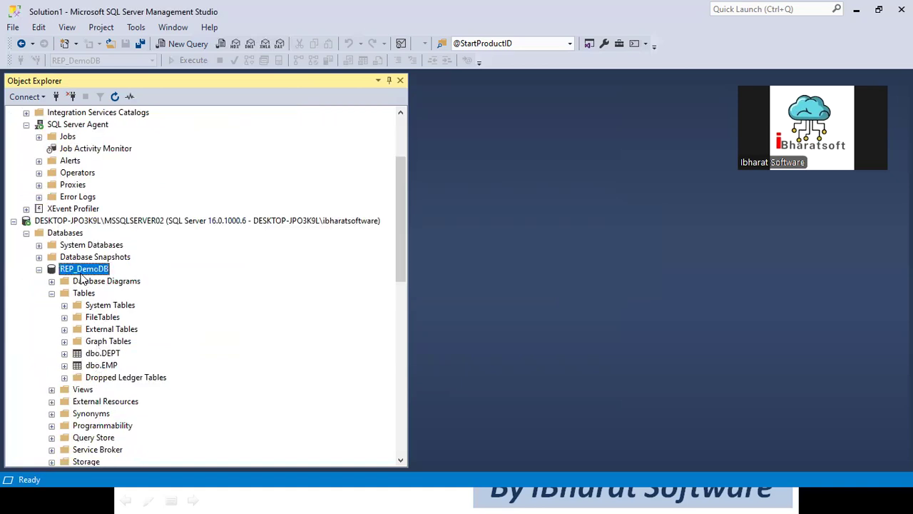
right_click(83, 277)
click(116, 438)
click(373, 417)
click(605, 445)
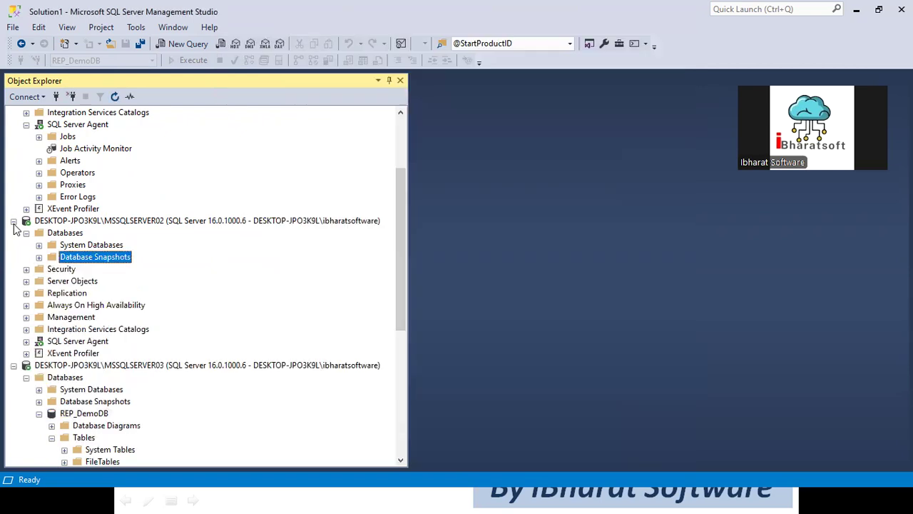
Collapse the MSSQLSERVER02 server and delete the REP_DemoDB database from MSSQLSERVER03, closing its existing connections.
click(13, 221)
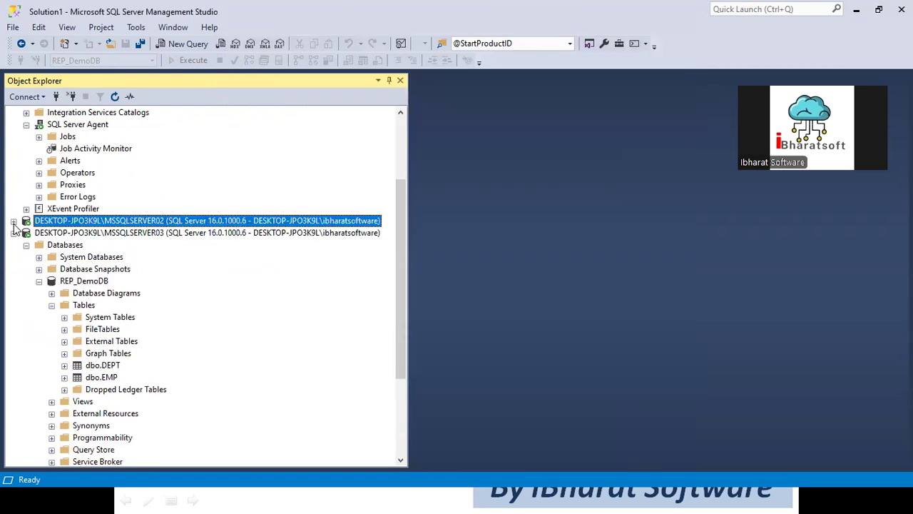
right_click(84, 281)
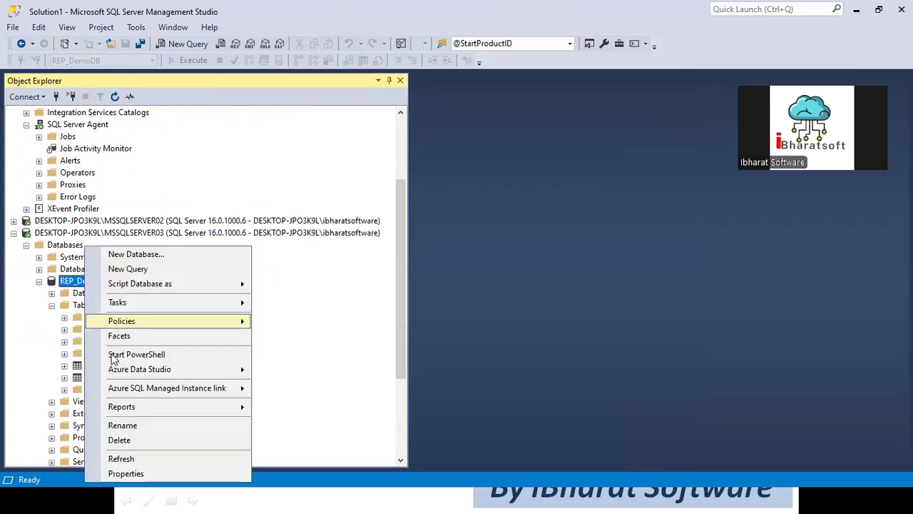
click(120, 440)
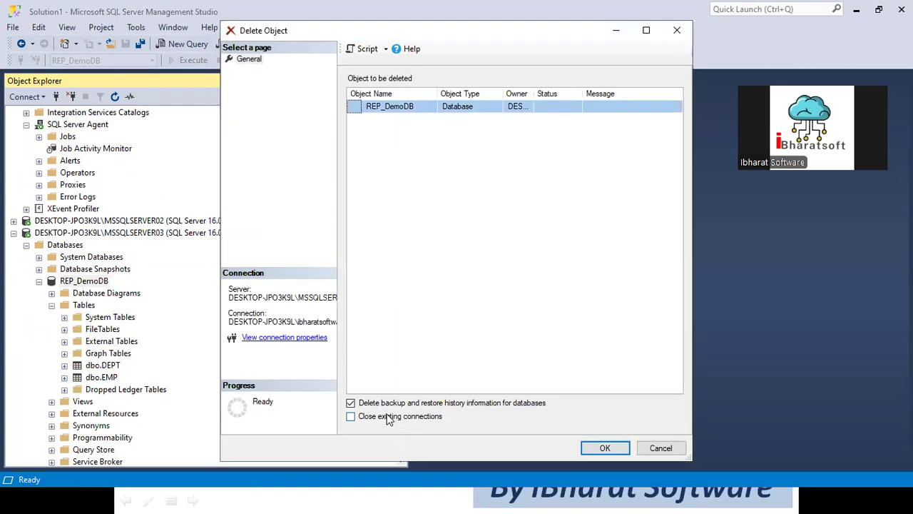
click(597, 449)
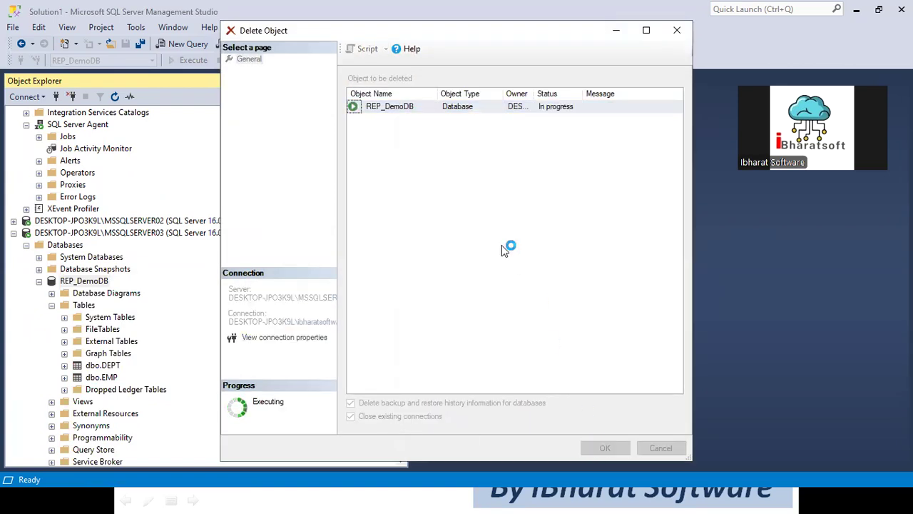
Collapse the MSSQLSERVER03 server and the Replication folder, and select DemoDB among the databases of MSSQLSERVER01.
scroll(150, 216, up, 1)
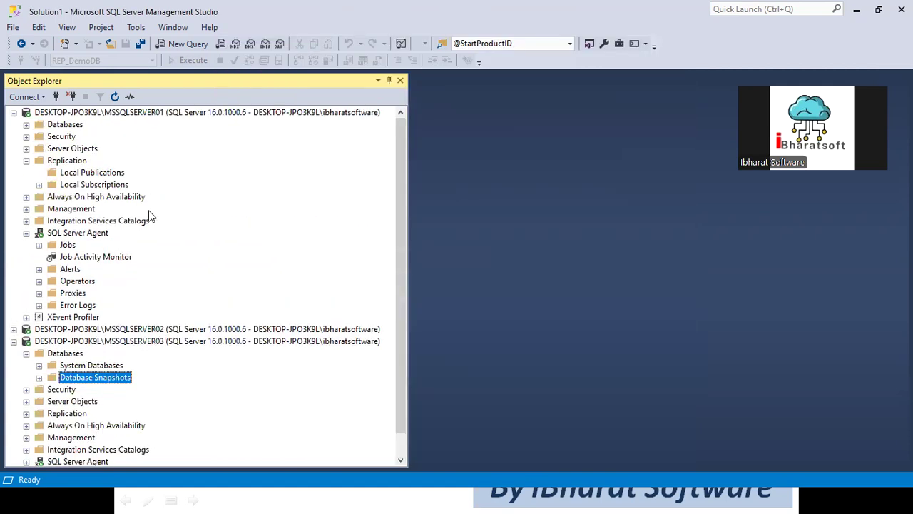
click(26, 161)
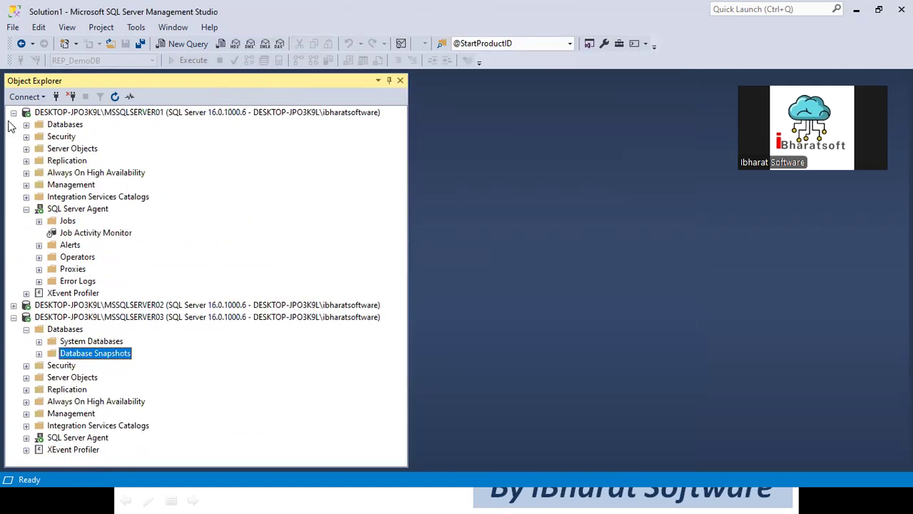
click(12, 114)
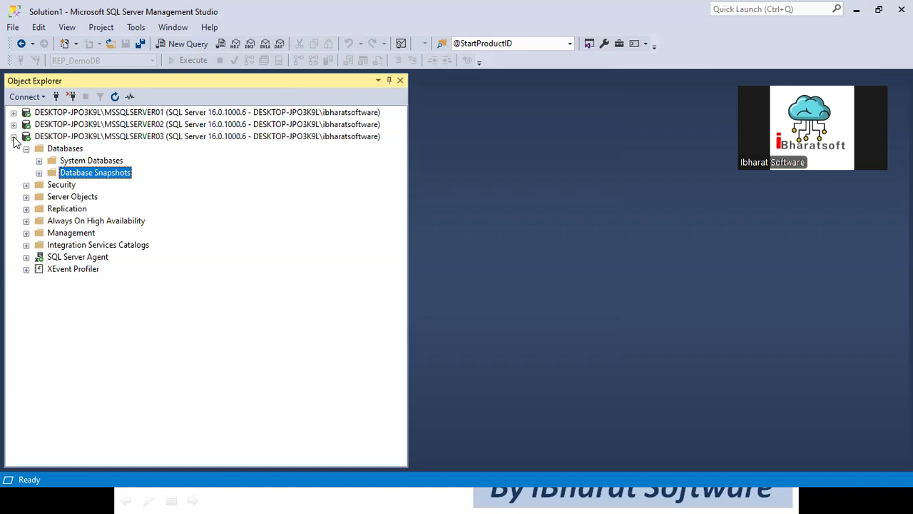
click(14, 136)
click(13, 113)
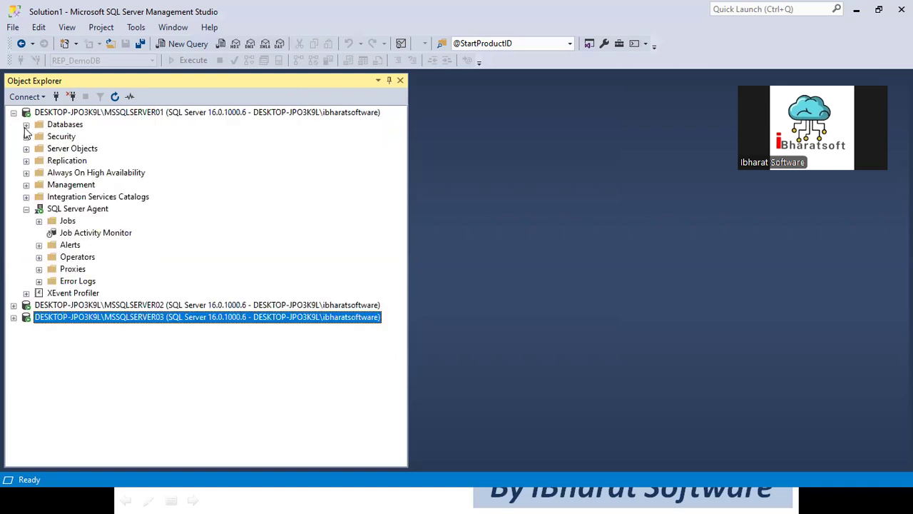
click(26, 125)
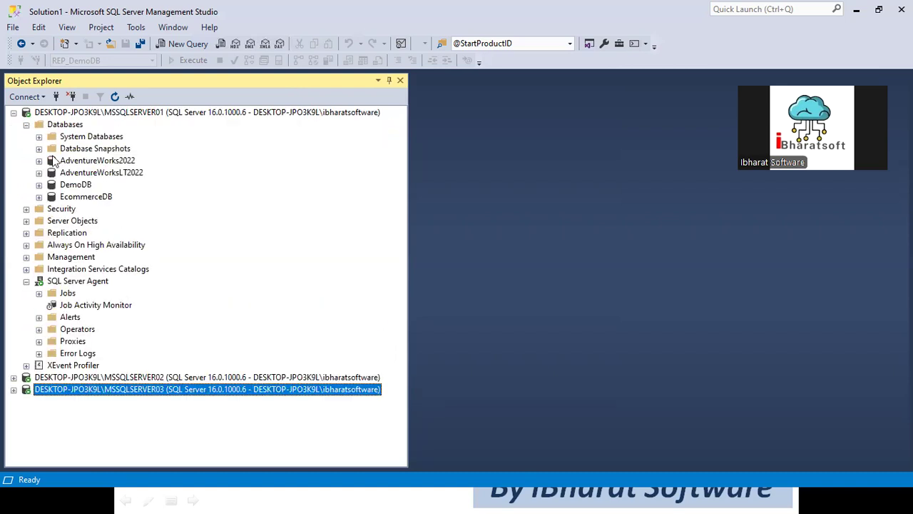
click(76, 185)
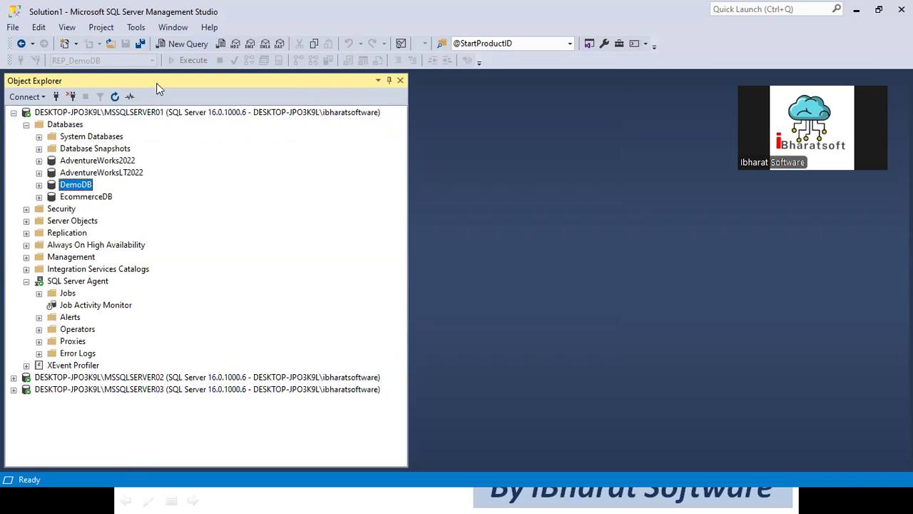
Start a full disk backup of the DemoDB database and remove the existing .trn file from its destinations.
right_click(75, 189)
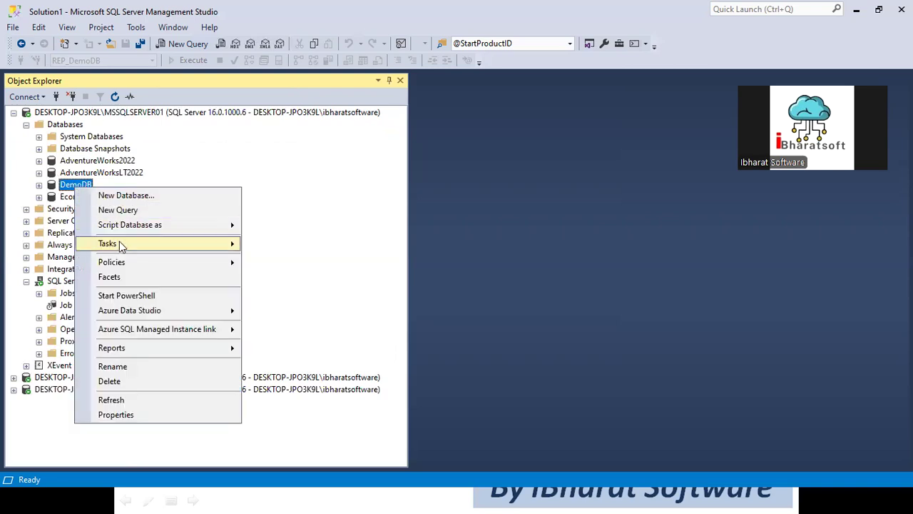
mouse_move(119, 244)
click(296, 191)
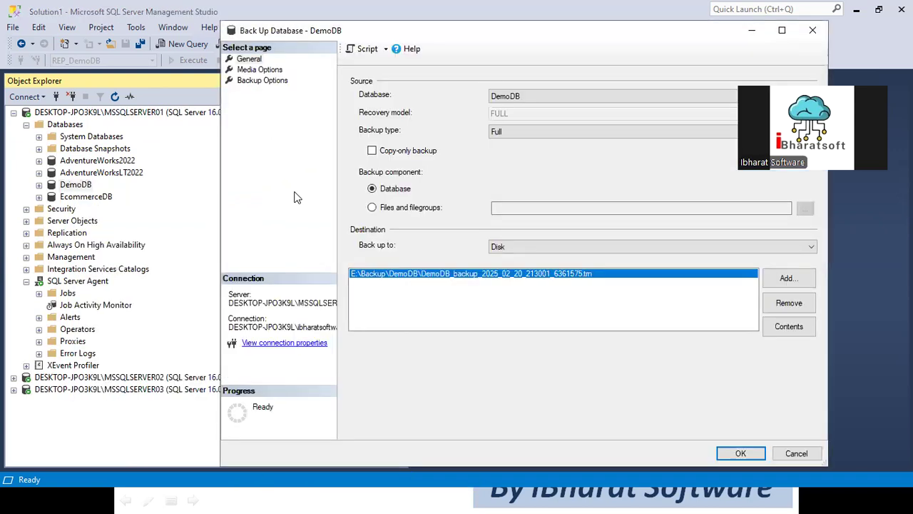
click(787, 304)
Add a new disk destination for the DemoDB backup and choose the I:\Backup folder for its file.
click(785, 277)
click(568, 249)
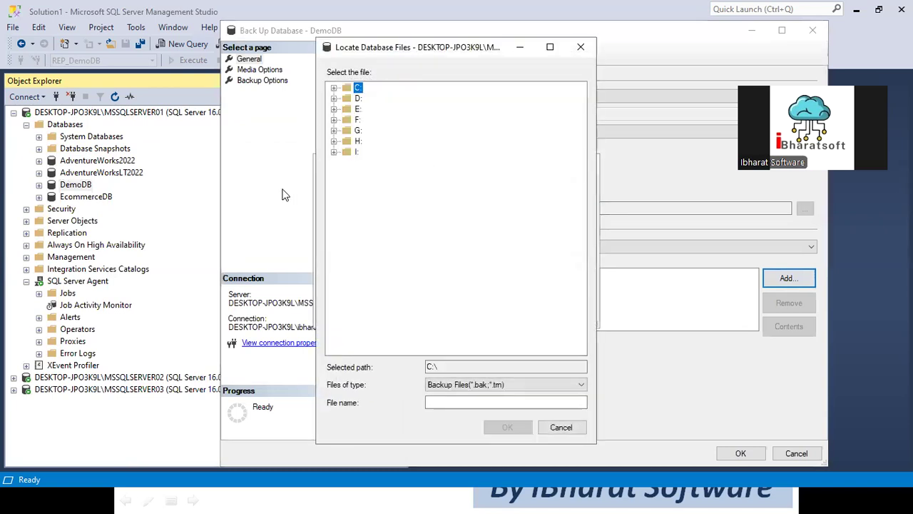
click(334, 98)
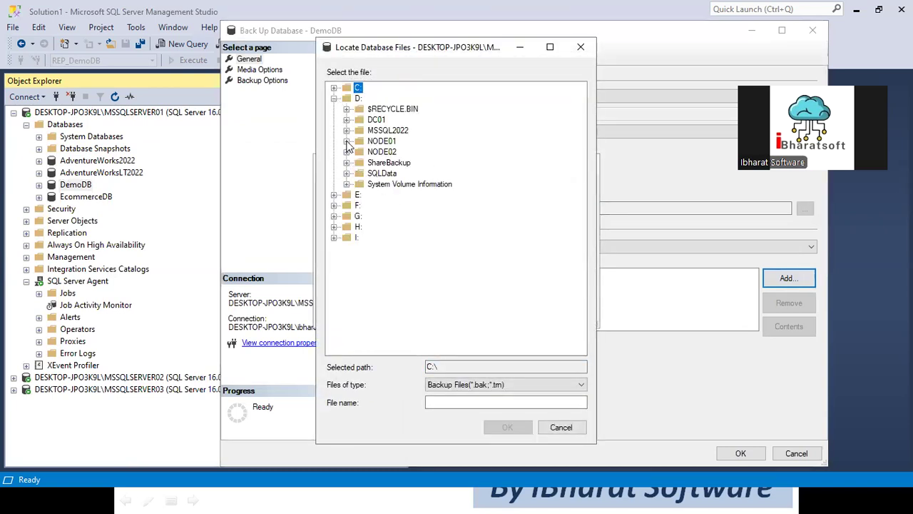
click(333, 97)
click(333, 140)
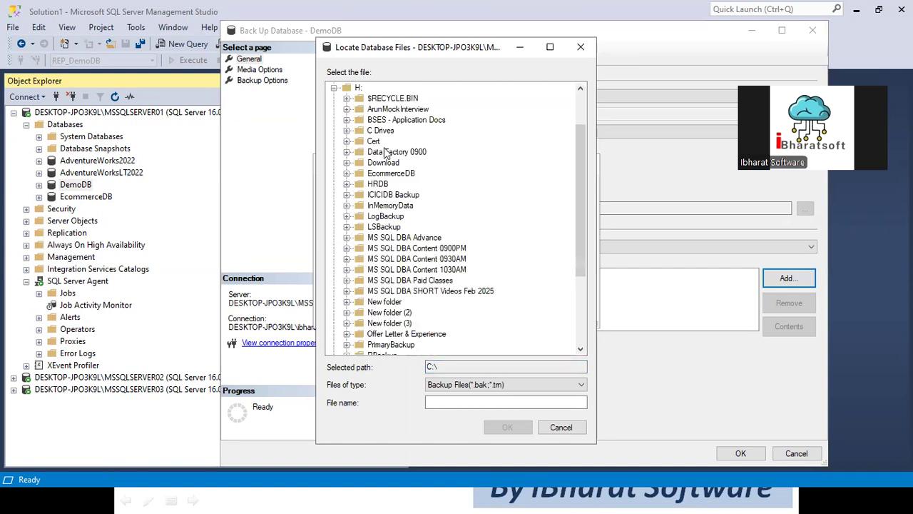
click(389, 218)
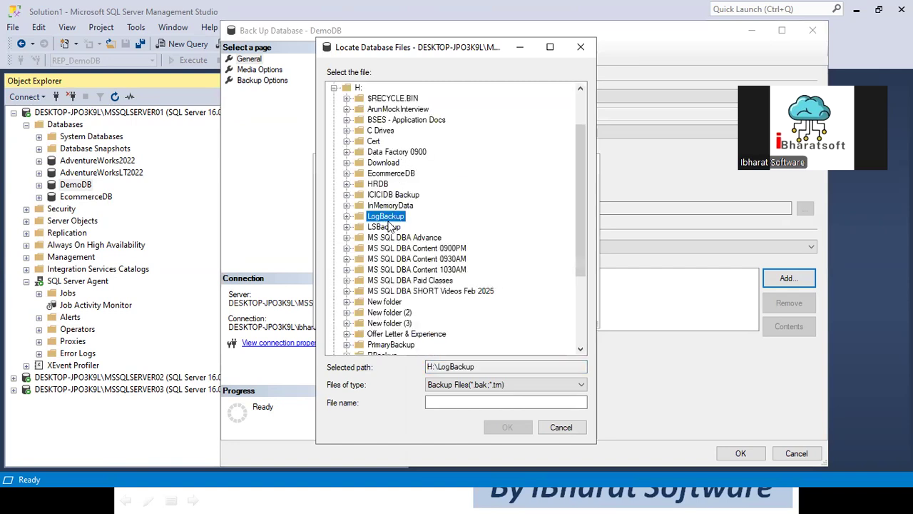
key(b)
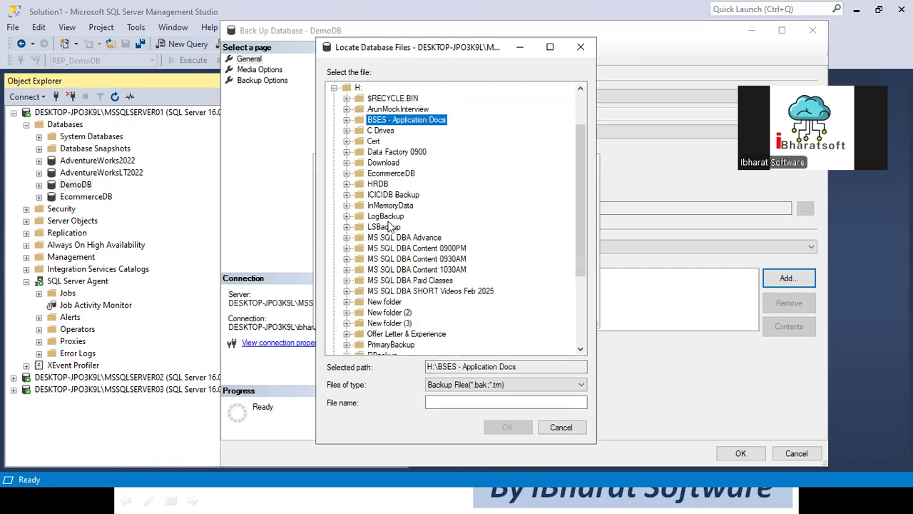
click(334, 87)
click(335, 152)
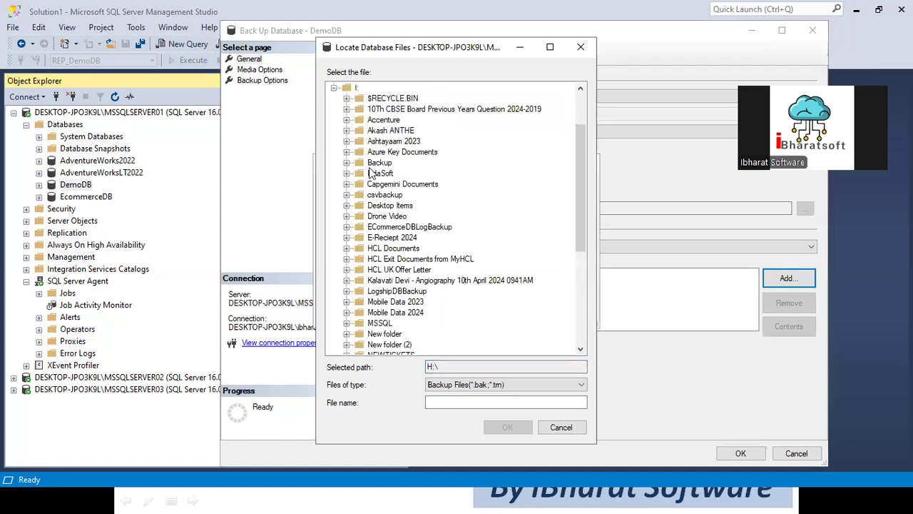
click(377, 163)
Name the backup file DemoDB_20250220.bak and accept the file location.
click(452, 401)
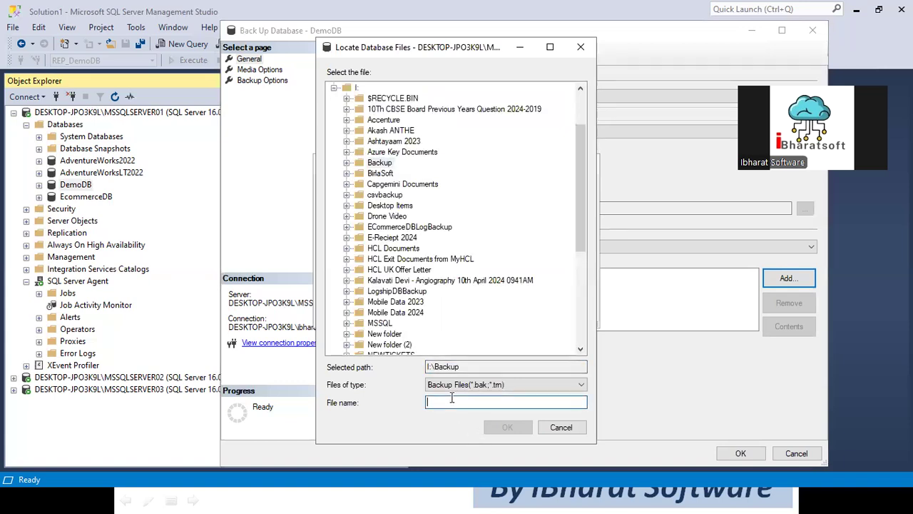
text(De)
text(emoD)
text(B)
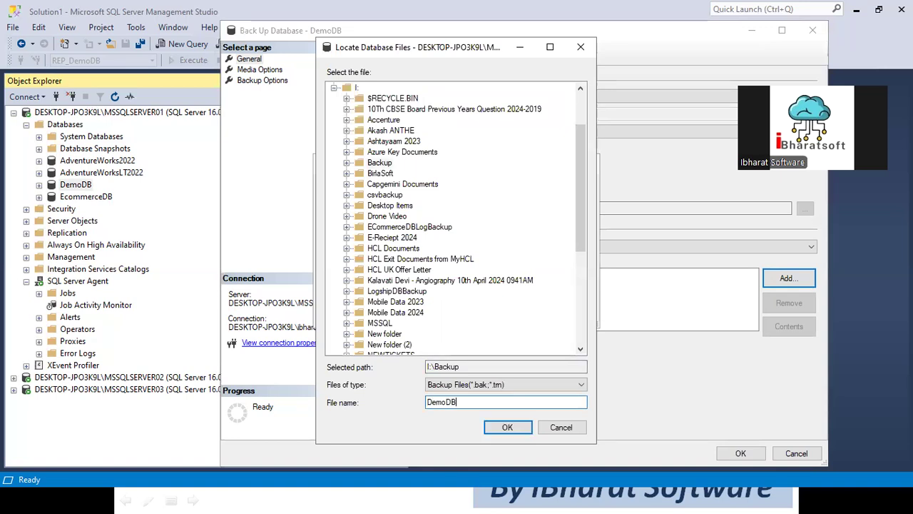
text(_202502)
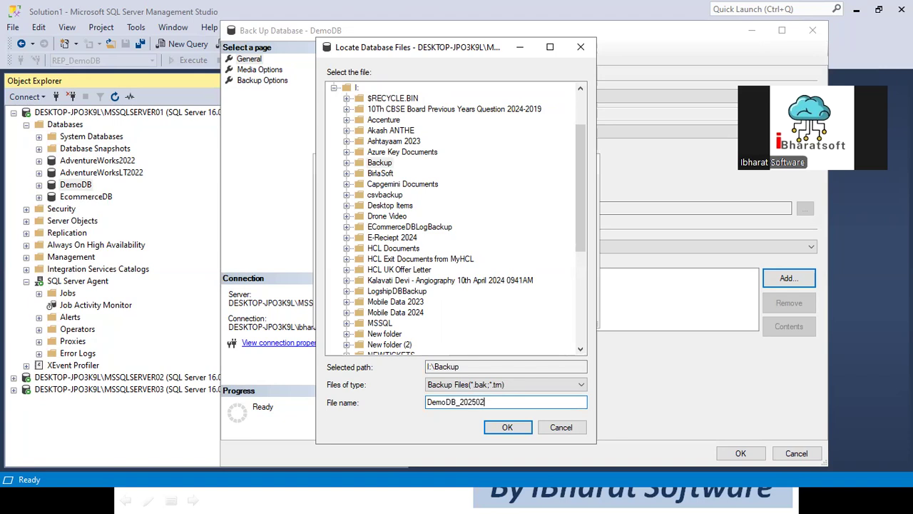
key(super)
key(Escape)
double_click(505, 401)
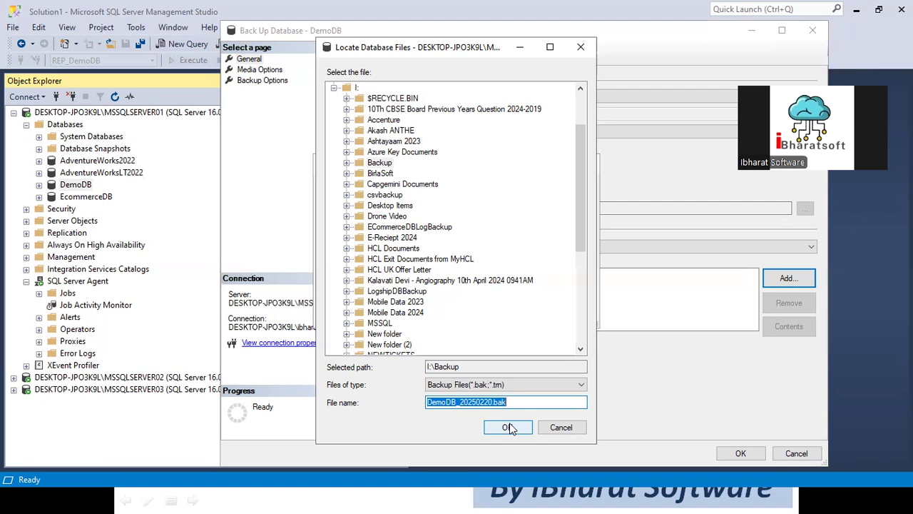
click(508, 426)
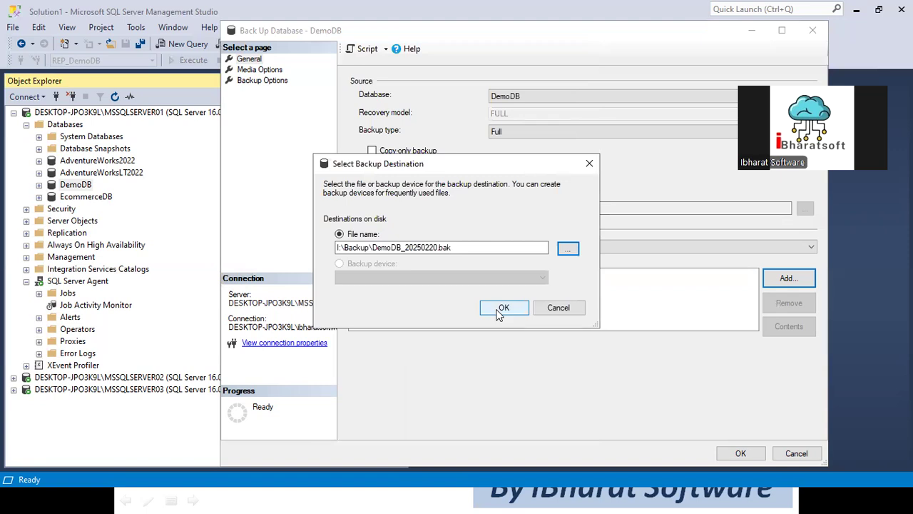
Accept I:\Backup\DemoDB_20250220.bak as the backup destination and run the full backup of DemoDB.
click(502, 308)
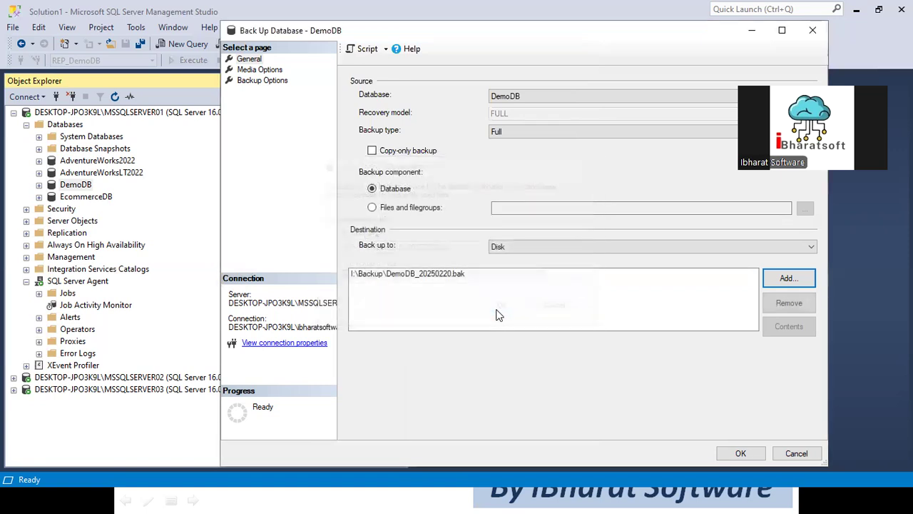
click(740, 454)
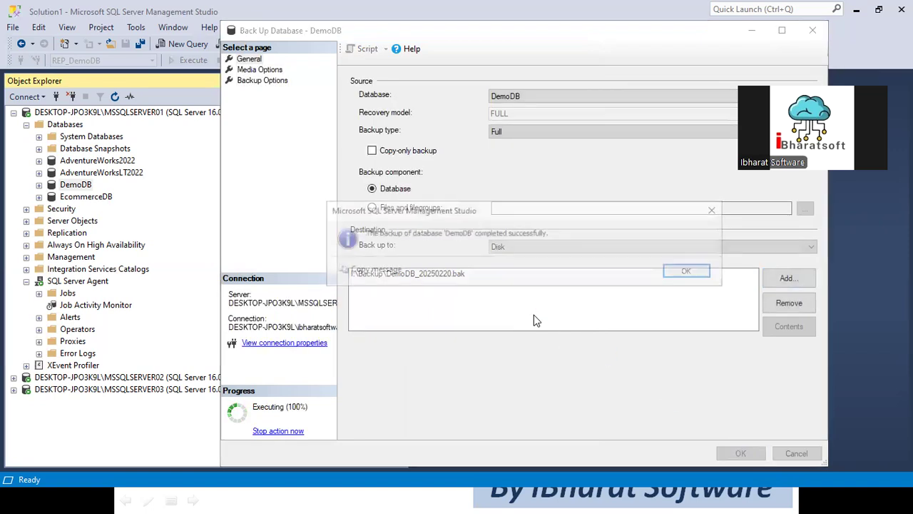
click(690, 270)
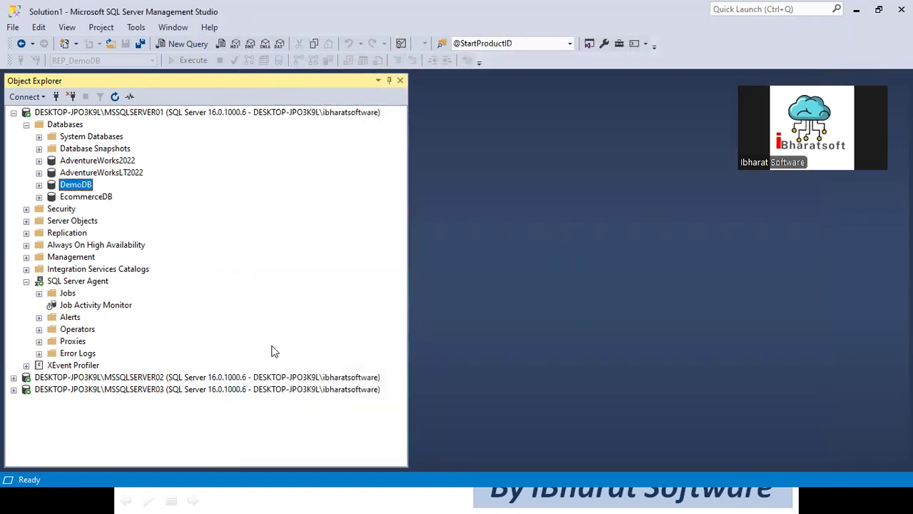
key(super)
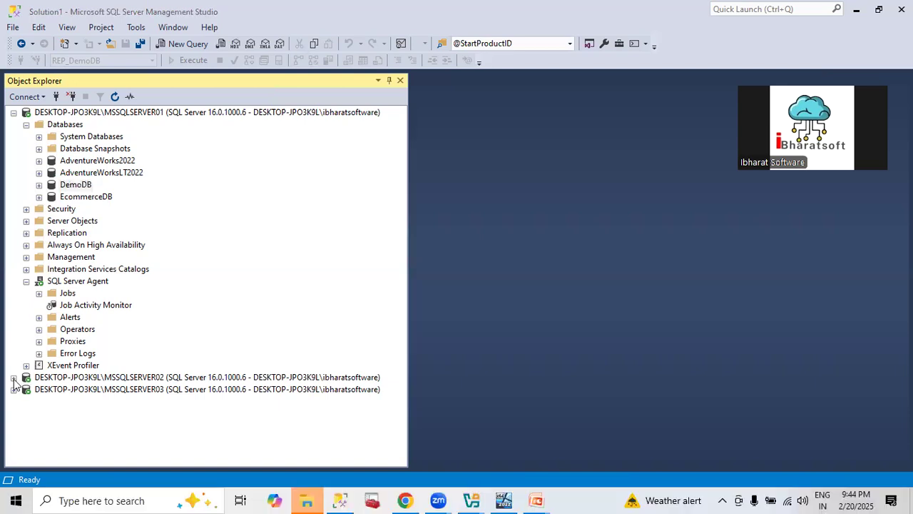
click(581, 315)
Start a database restore on the MSSQLSERVER02 server with a device as the source.
click(14, 377)
right_click(60, 319)
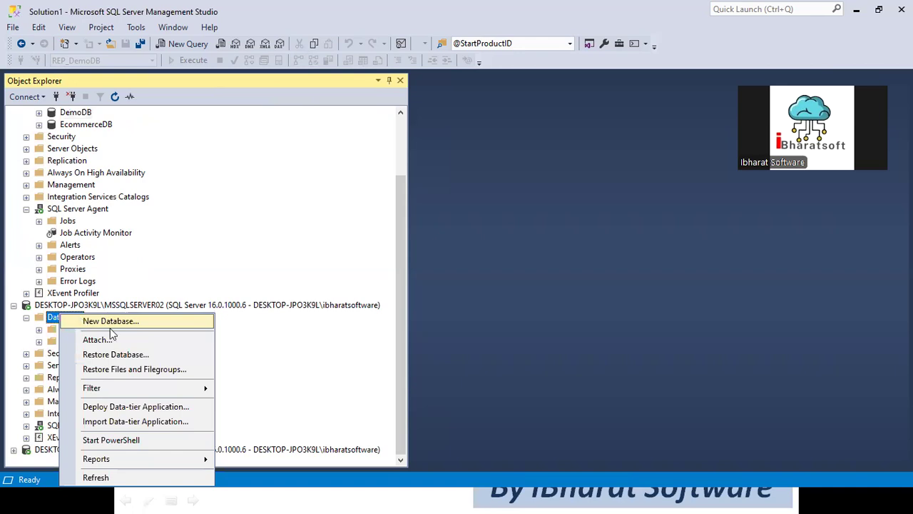
click(101, 356)
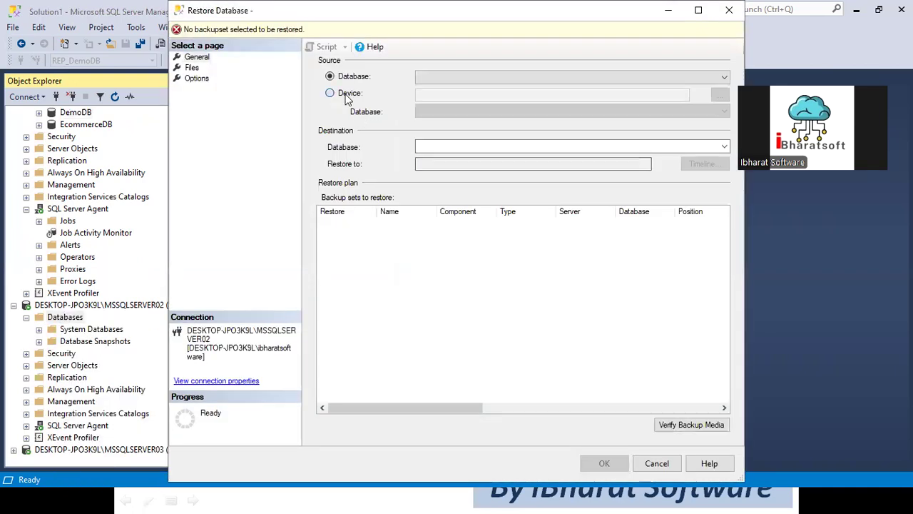
click(330, 93)
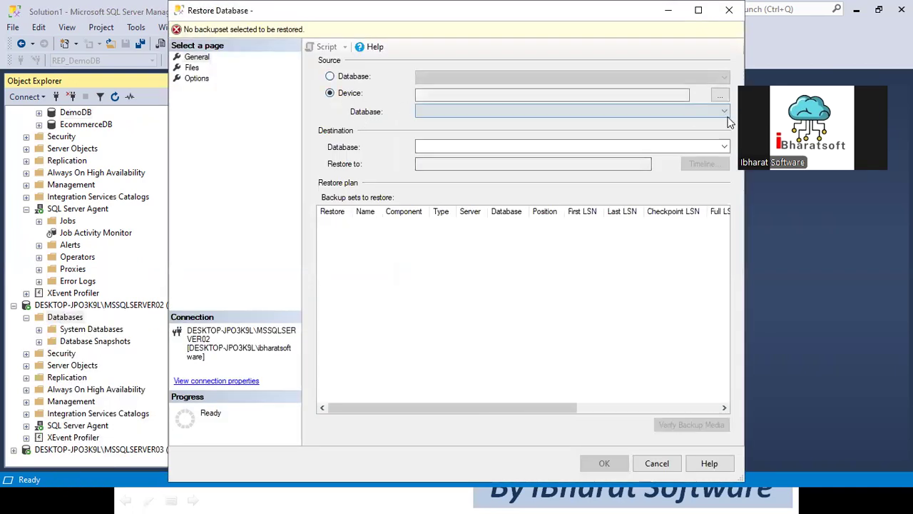
click(721, 96)
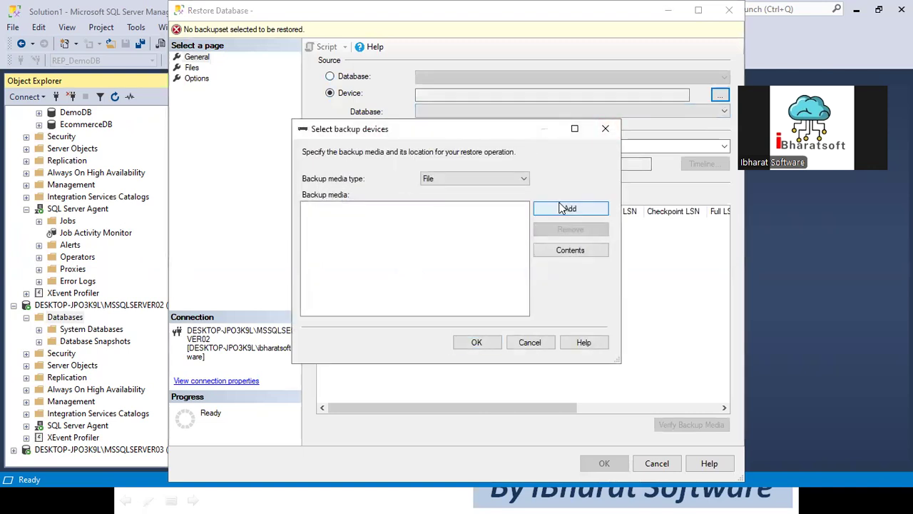
Add DemoDB_20250220.bak from the I:\Backup folder as the backup media for the restore.
click(570, 208)
scroll(322, 283, down, 10)
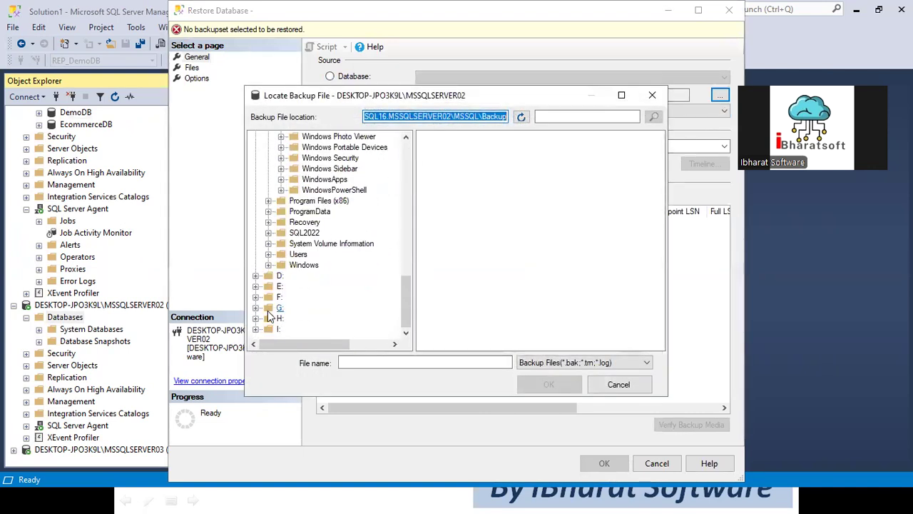
click(257, 330)
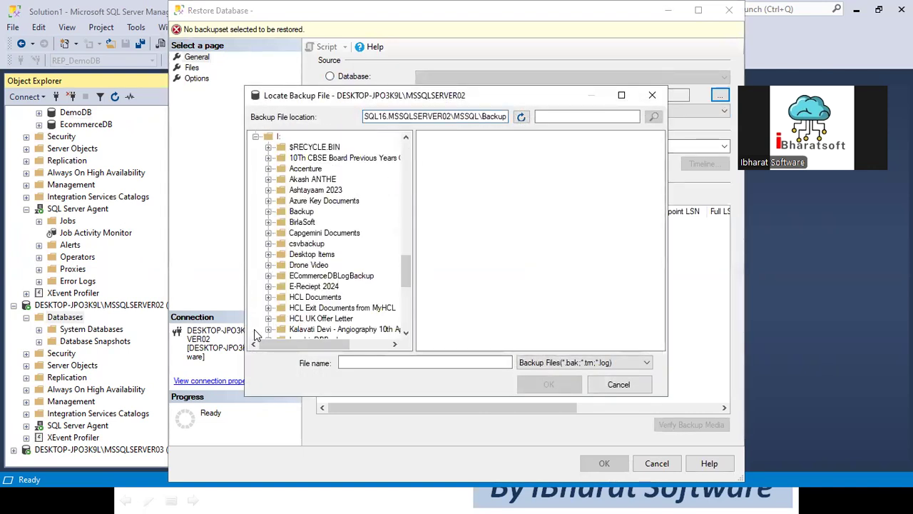
click(304, 212)
click(469, 138)
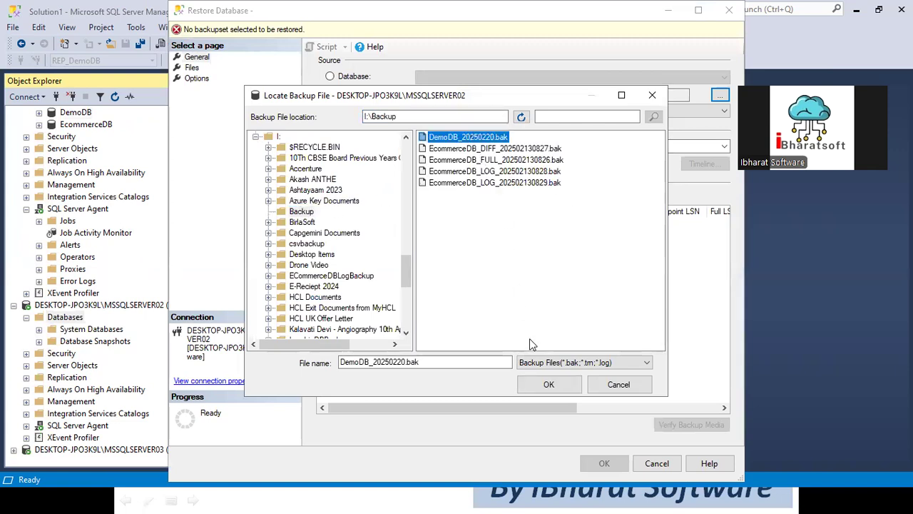
click(538, 387)
click(477, 347)
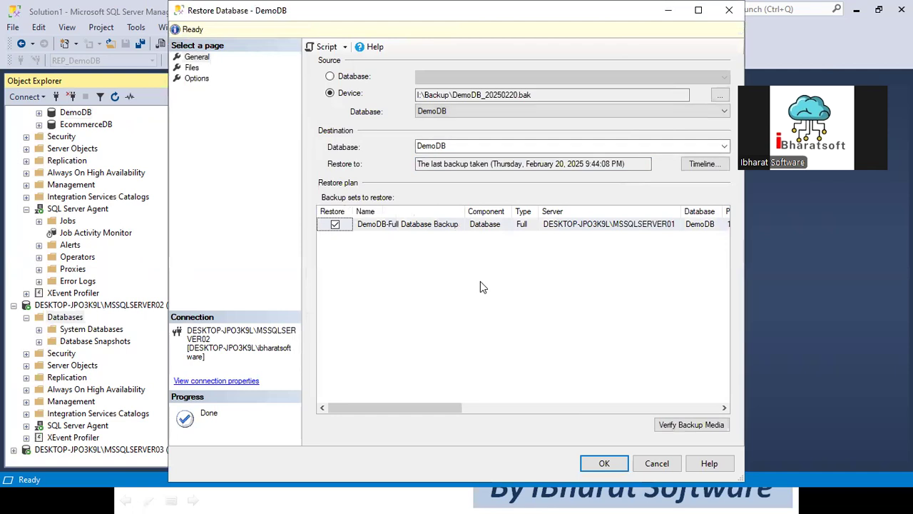
Name the destination database DemoDB_REP, check its restore file paths, and run the restore on MSSQLSERVER02.
click(456, 146)
click(456, 146)
text(_REP)
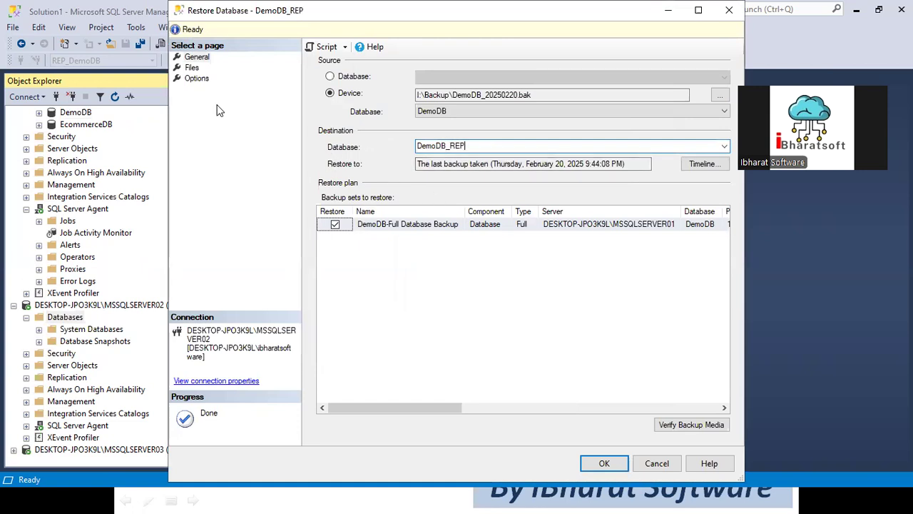
click(192, 69)
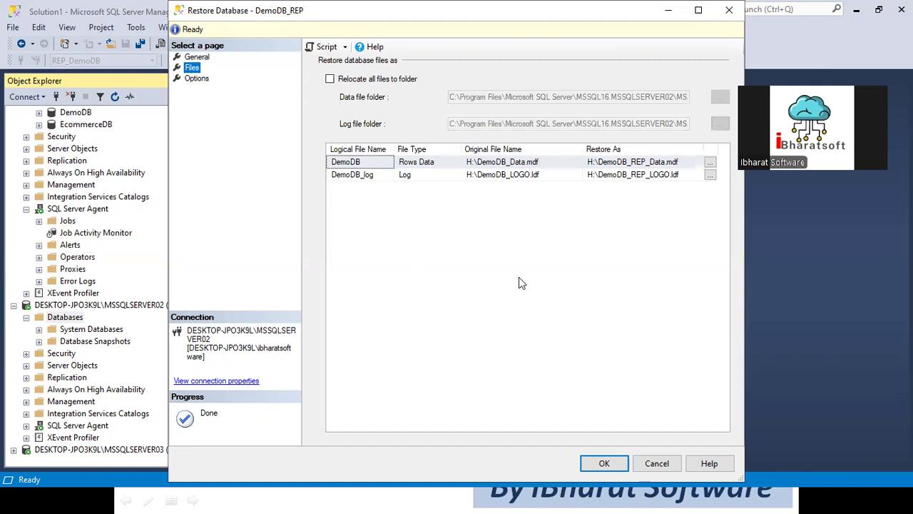
click(594, 462)
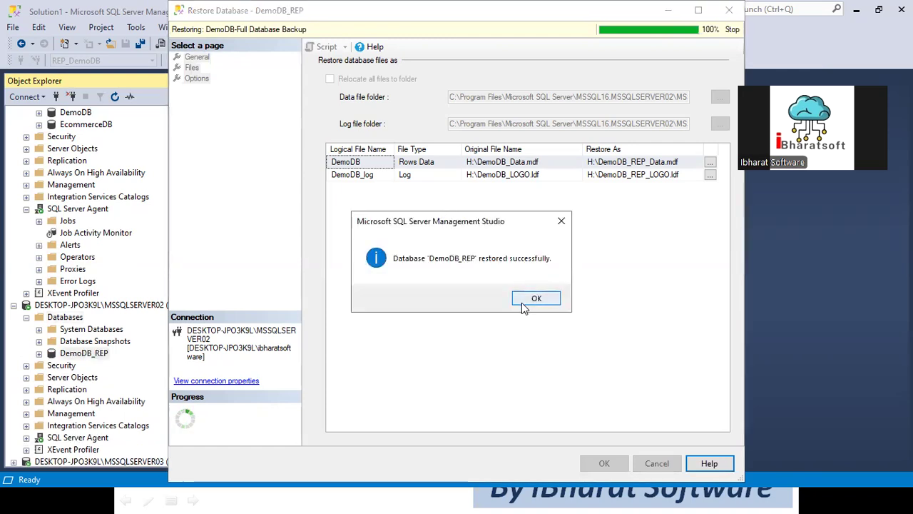
click(523, 302)
Collapse the MSSQLSERVER02 server and start a database restore on MSSQLSERVER03 with a device as the source.
click(143, 306)
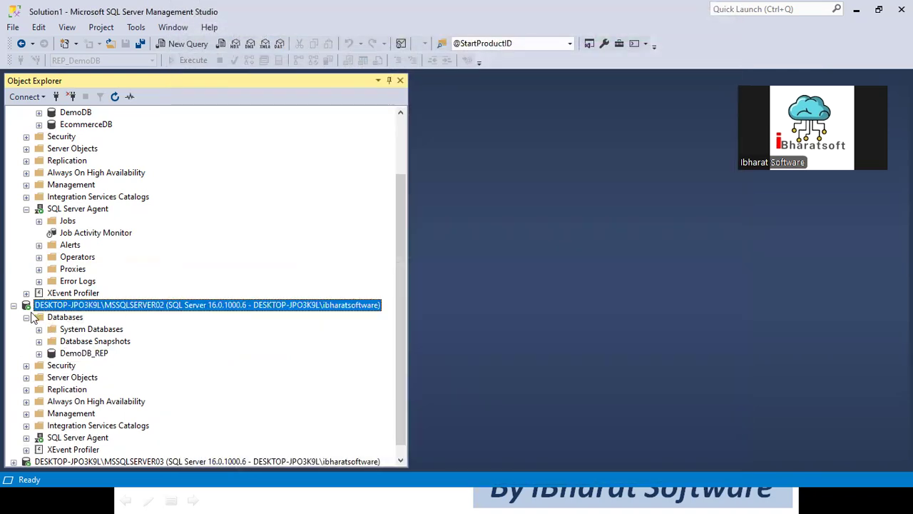
click(28, 317)
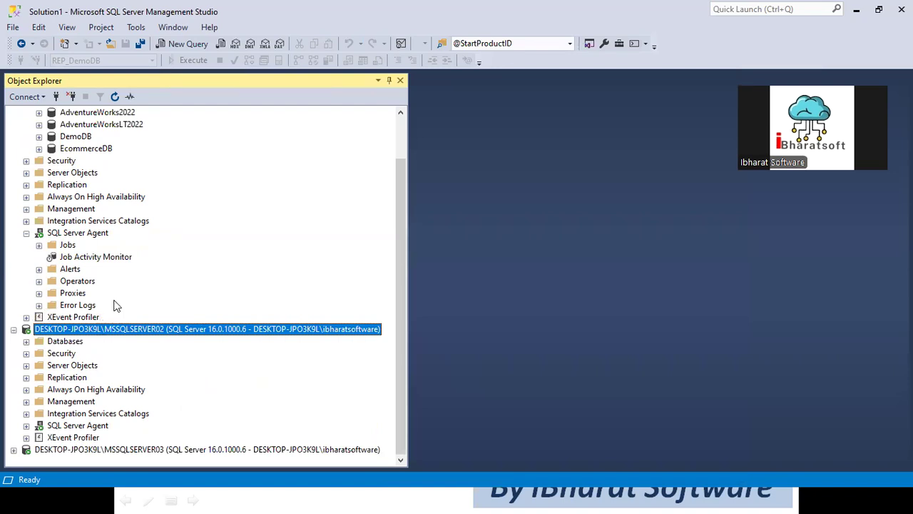
click(14, 330)
click(14, 388)
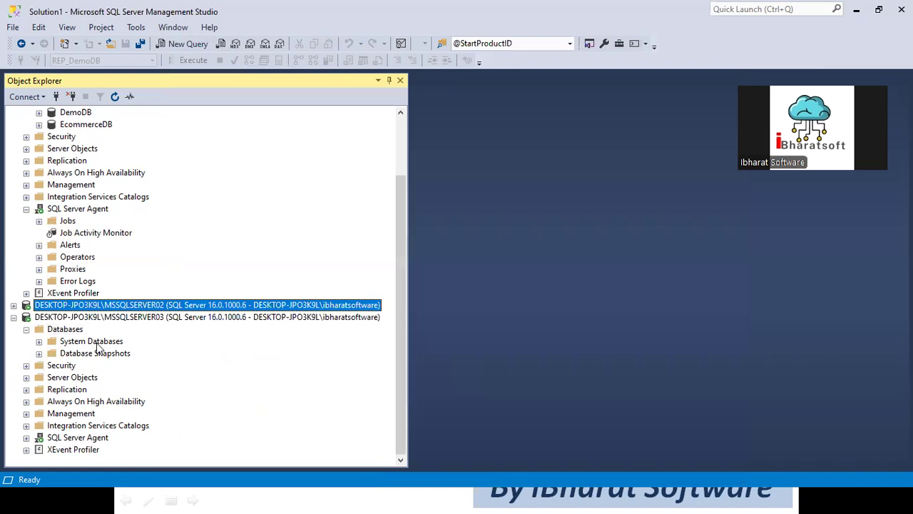
right_click(62, 332)
click(122, 354)
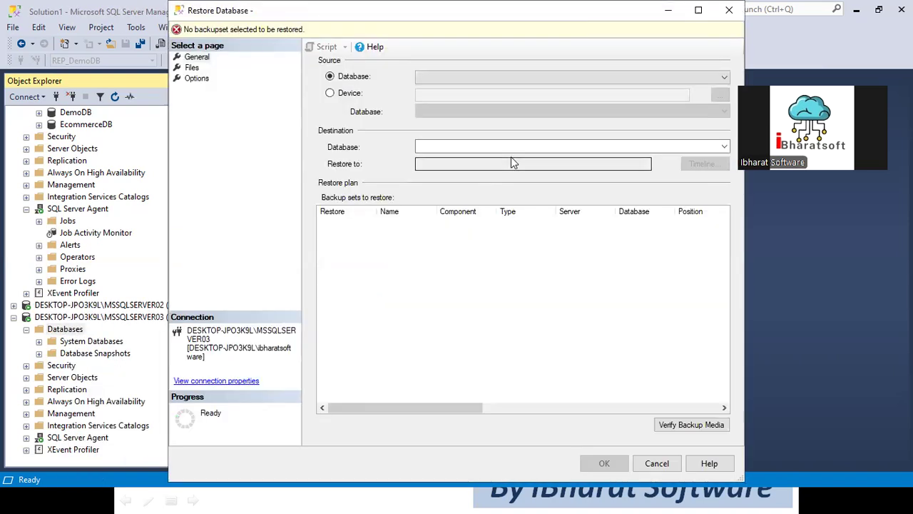
click(349, 95)
click(719, 95)
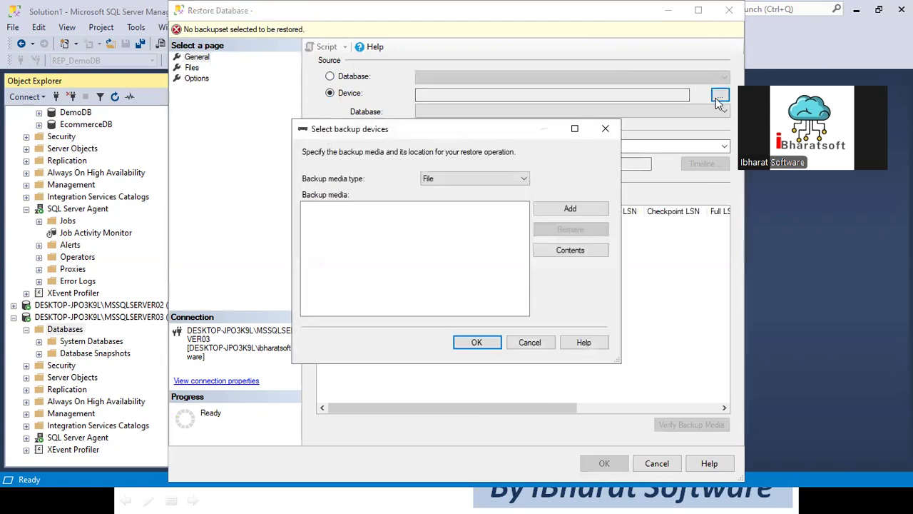
Add DemoDB_20250220.bak from the I:\Backup folder as the backup media for the MSSQLSERVER03 restore.
click(578, 209)
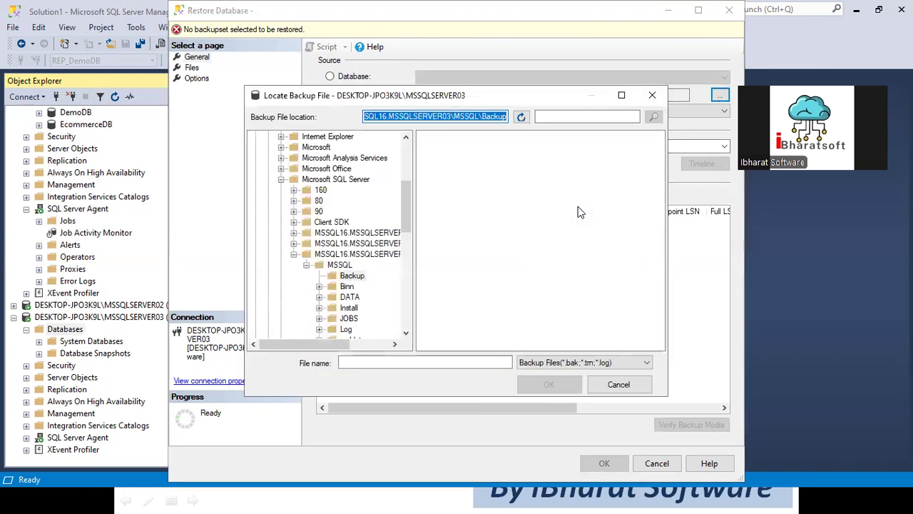
click(281, 184)
scroll(279, 179, up, 4)
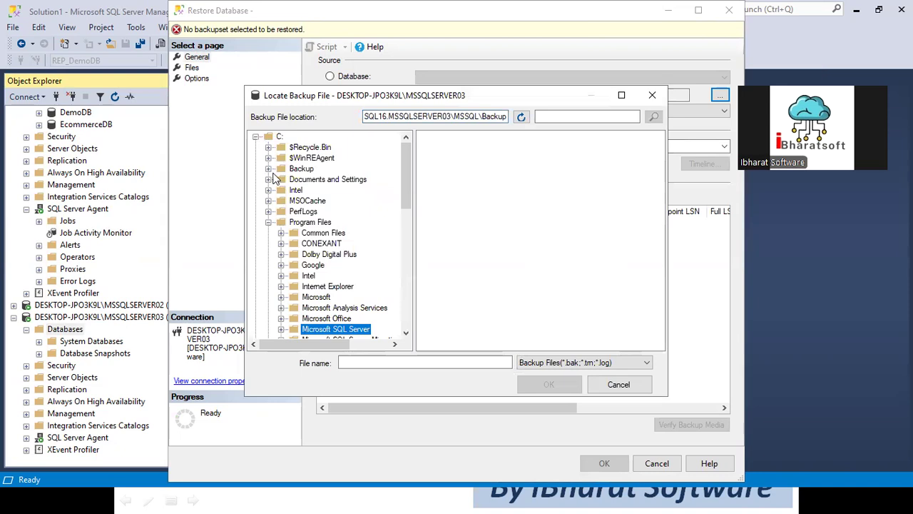
click(255, 137)
click(256, 200)
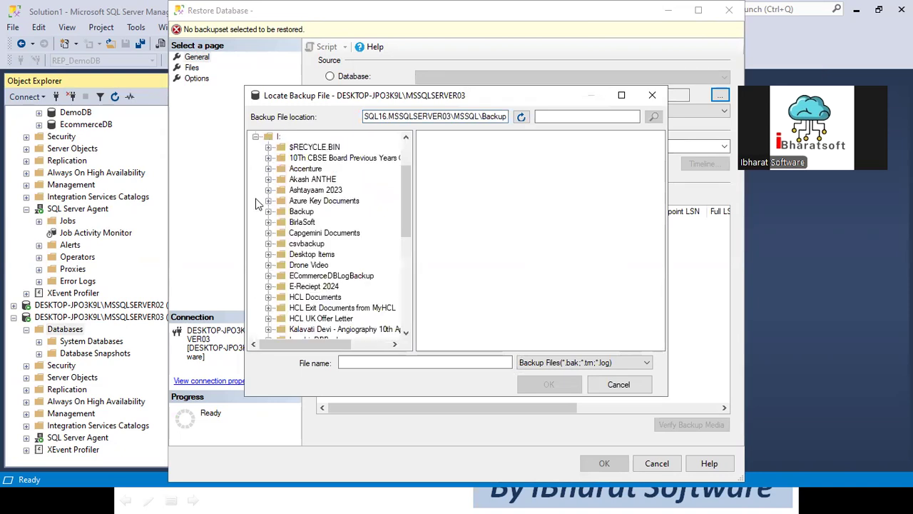
click(301, 211)
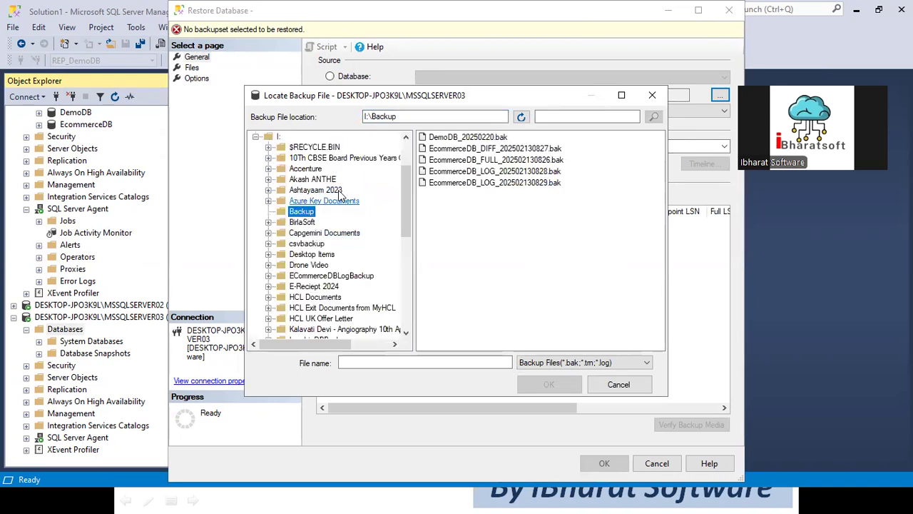
click(468, 137)
click(540, 388)
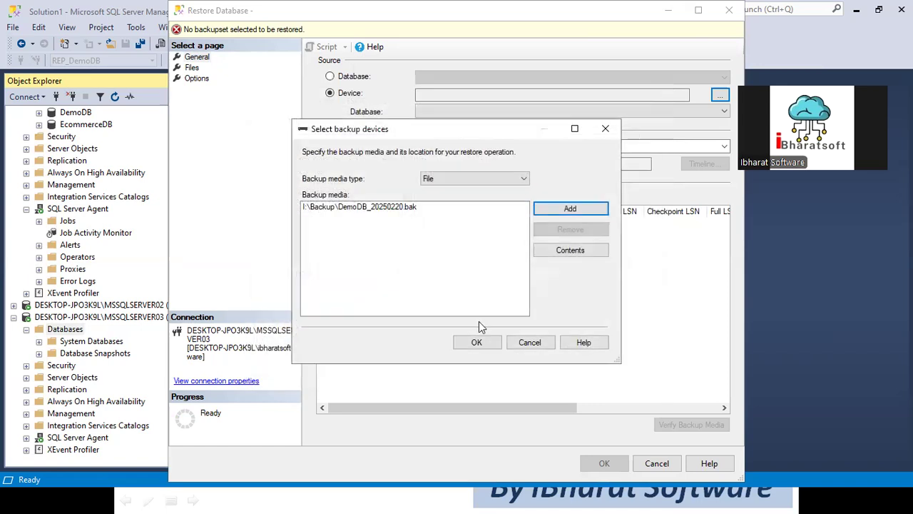
click(474, 339)
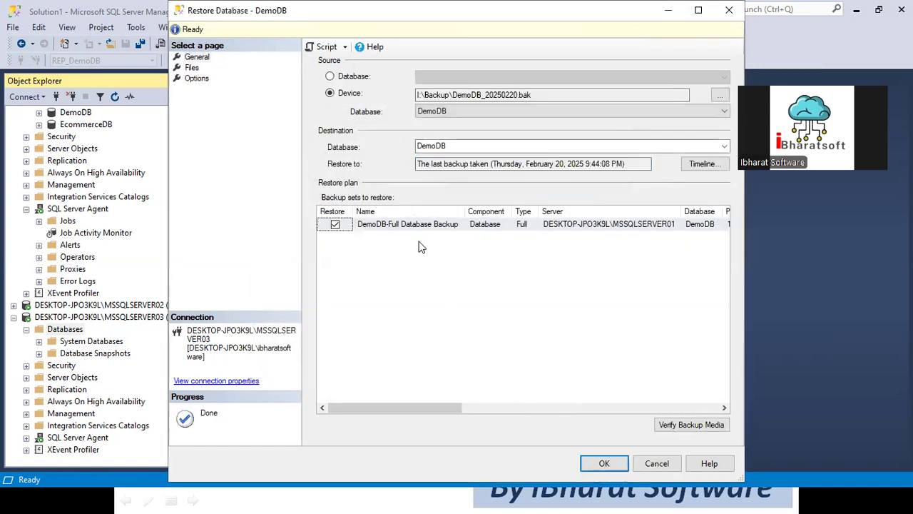
Name the destination database DemoDB_REP and set its restore files to H:\DemoDB_REP_Data01.mdf and H:\DemoDB_REP_LOGO01.ldf.
click(473, 148)
text(_REP)
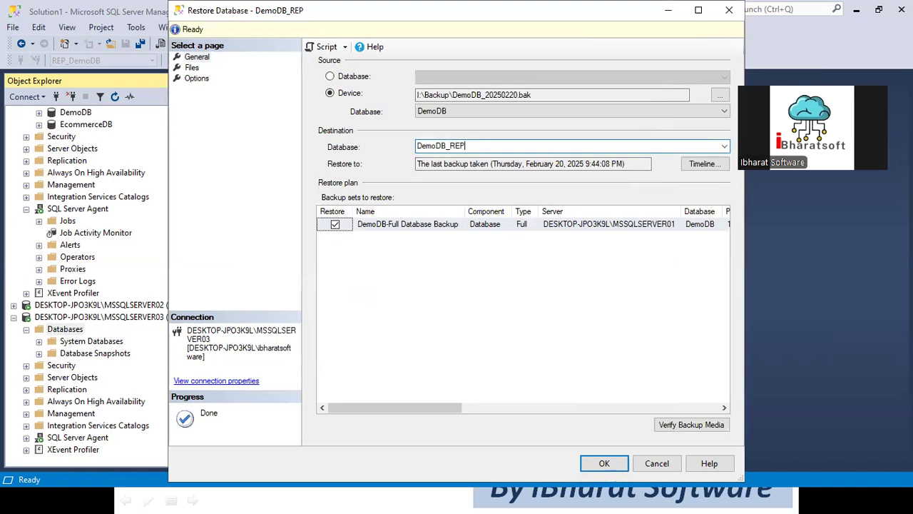
click(192, 67)
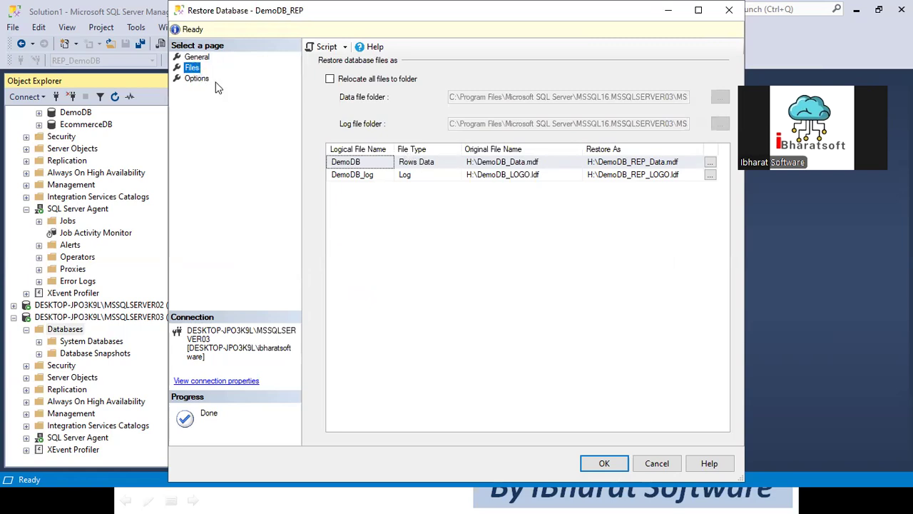
click(656, 163)
click(663, 162)
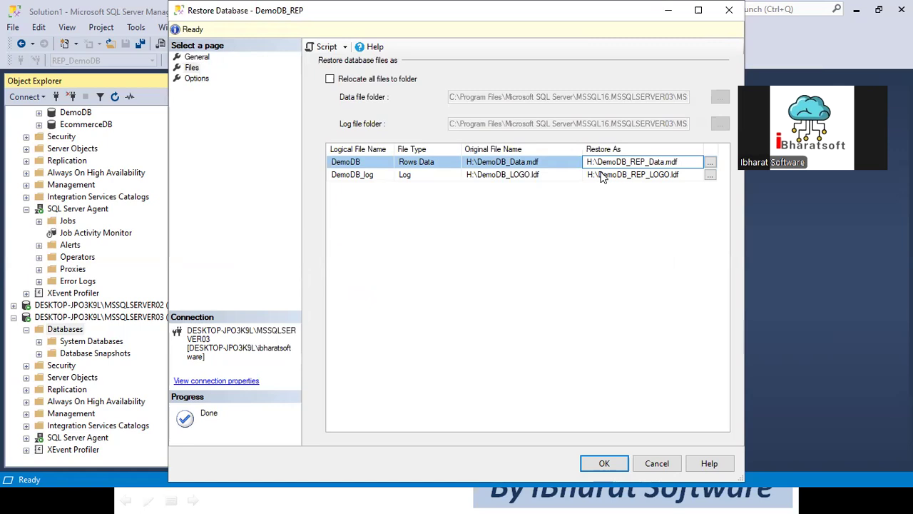
text(01)
click(670, 176)
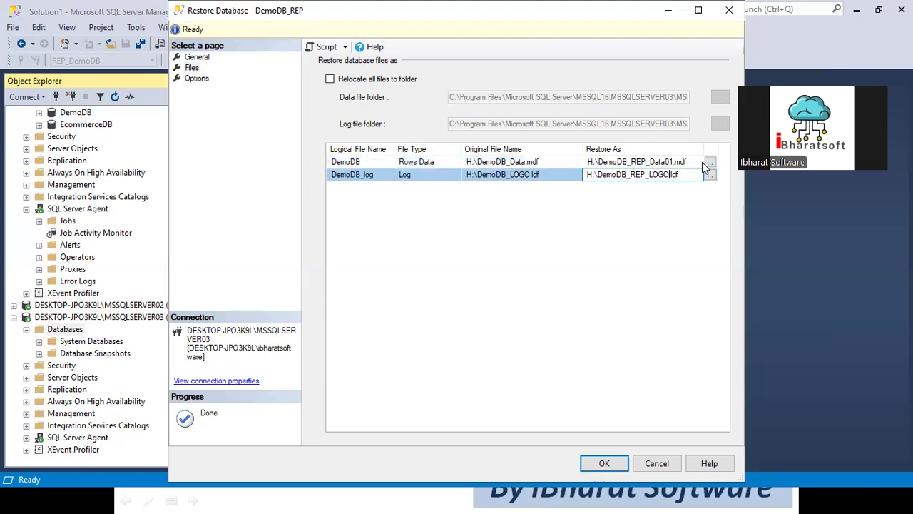
text(01)
Review the restore options and file paths, and run the DemoDB_REP restore on MSSQLSERVER03.
click(199, 80)
click(194, 67)
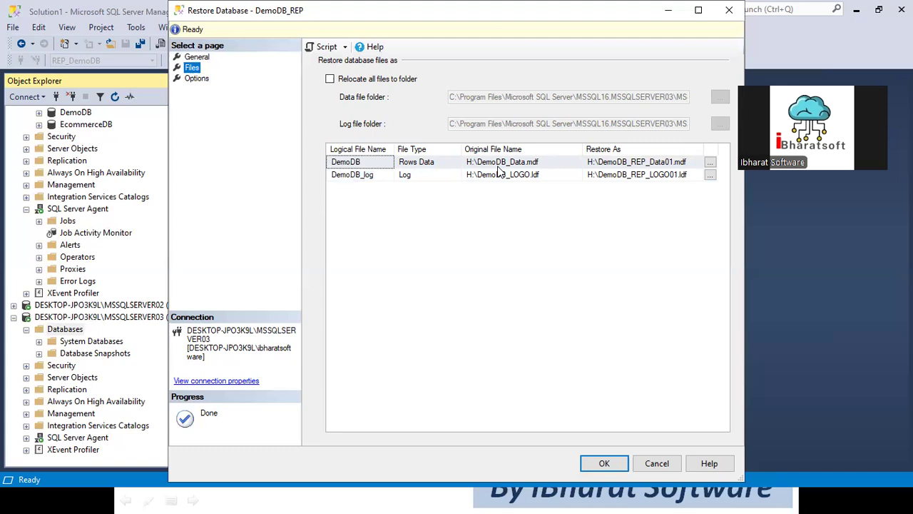
click(613, 466)
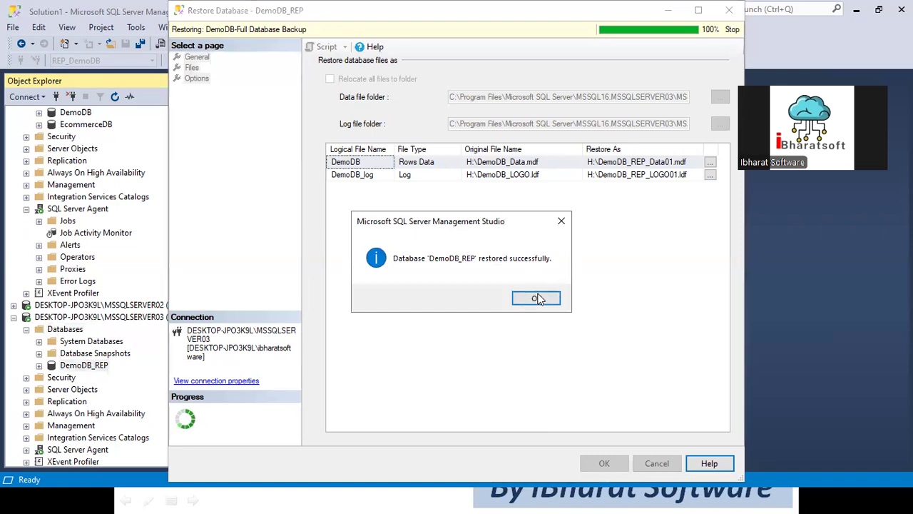
click(537, 298)
Collapse the SQL Server Agent and Databases nodes of MSSQLSERVER01 and the Databases node of MSSQLSERVER03.
scroll(362, 280, up, 2)
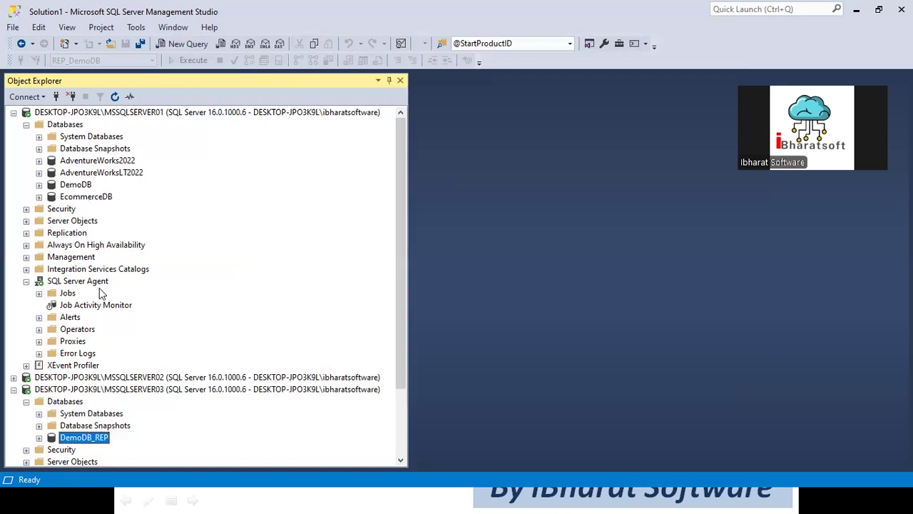
scroll(101, 293, down, 3)
scroll(102, 293, up, 3)
click(39, 292)
click(39, 232)
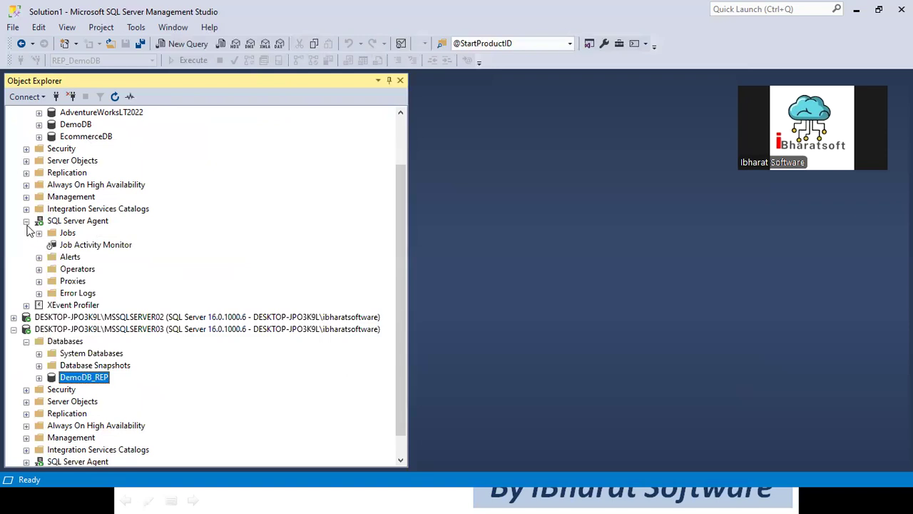
click(27, 221)
scroll(29, 246, up, 1)
click(26, 125)
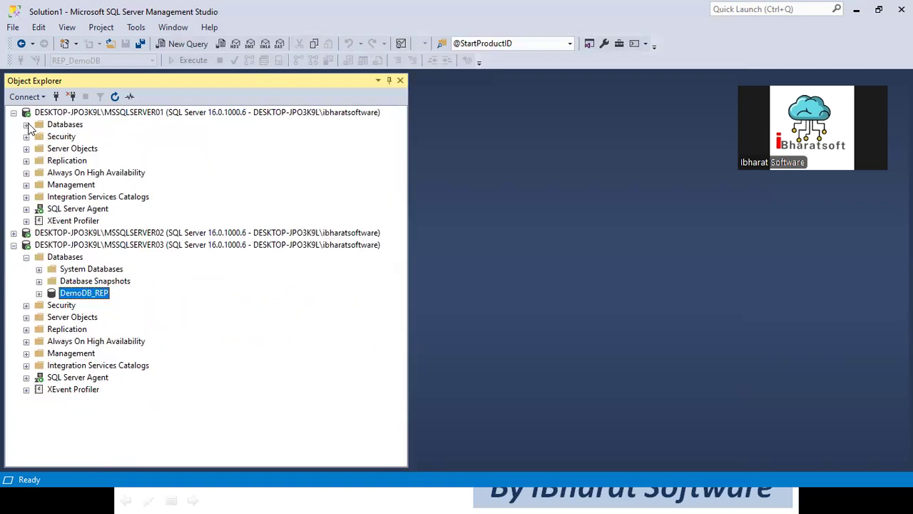
click(28, 257)
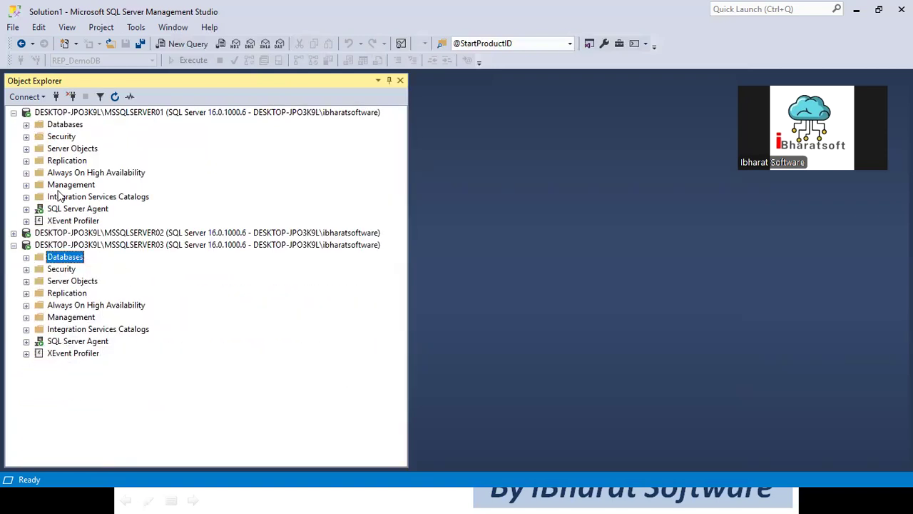
Start a new local publication on MSSQLSERVER01 with DemoDB as its database and Peer-to-Peer publication as its type.
click(26, 161)
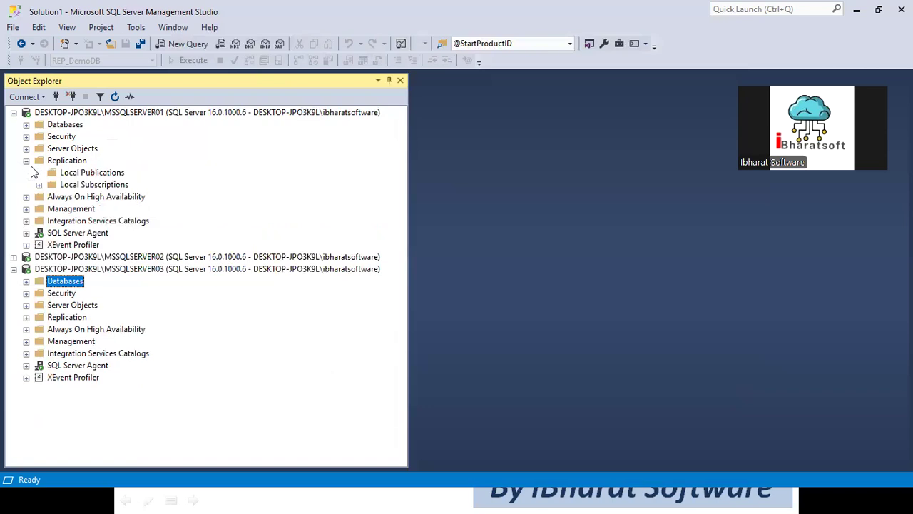
right_click(96, 175)
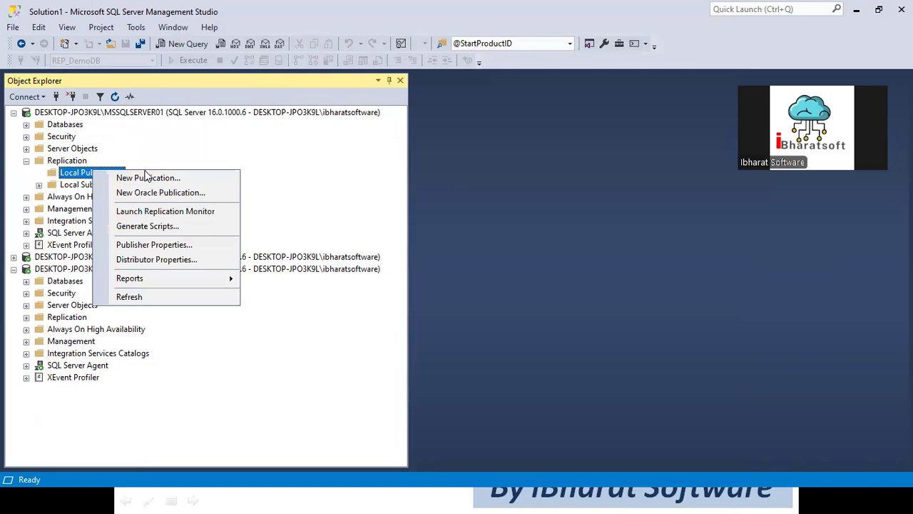
click(150, 178)
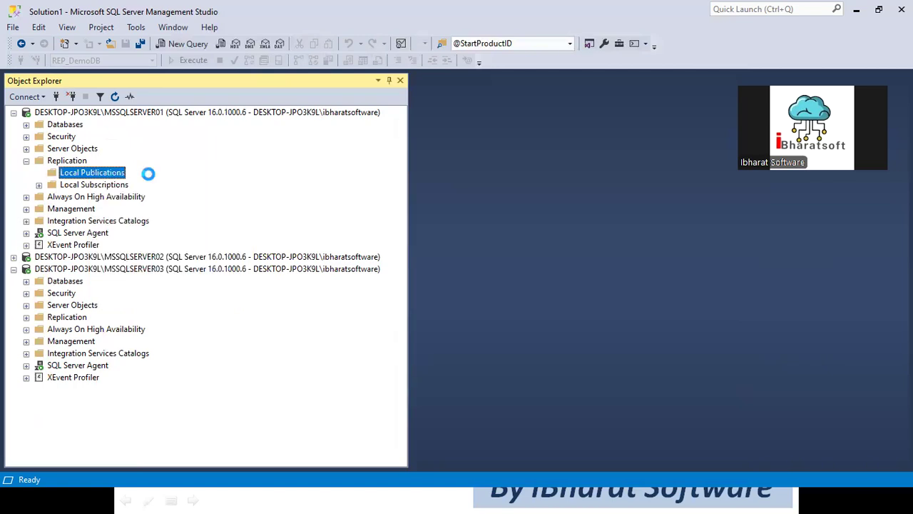
click(540, 371)
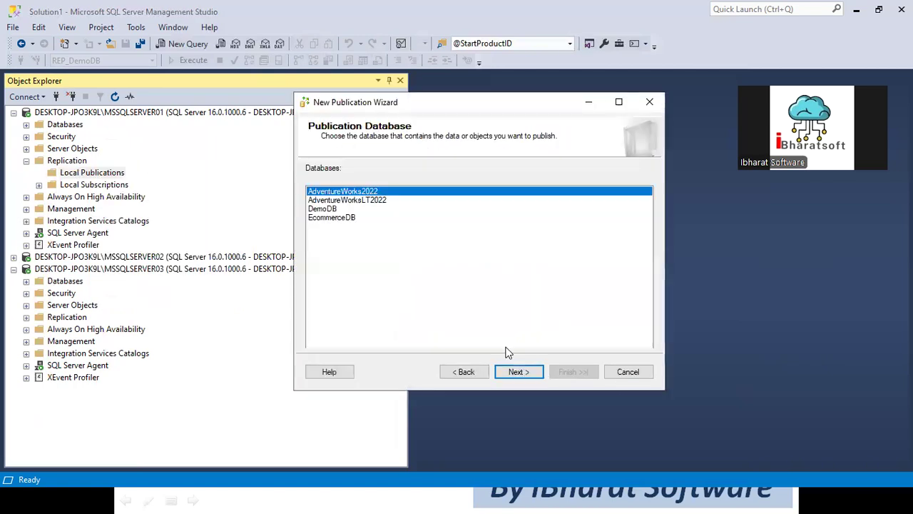
click(335, 209)
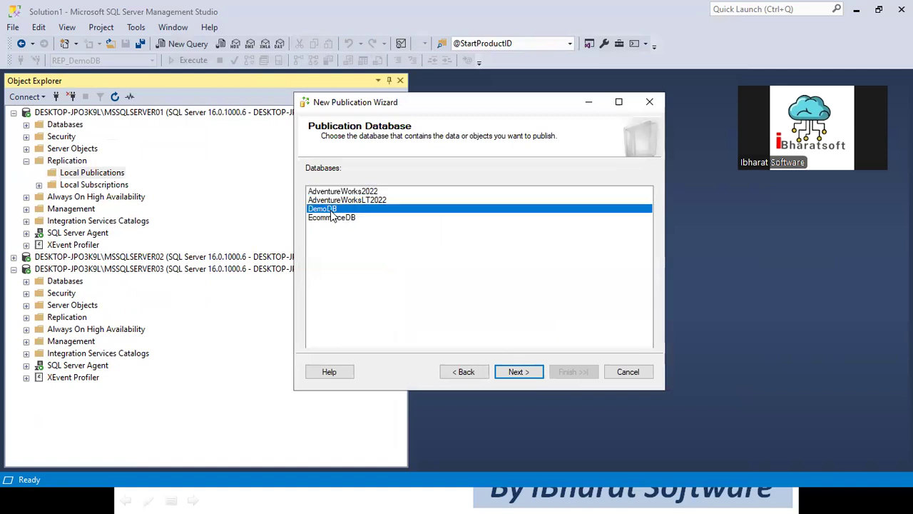
click(519, 371)
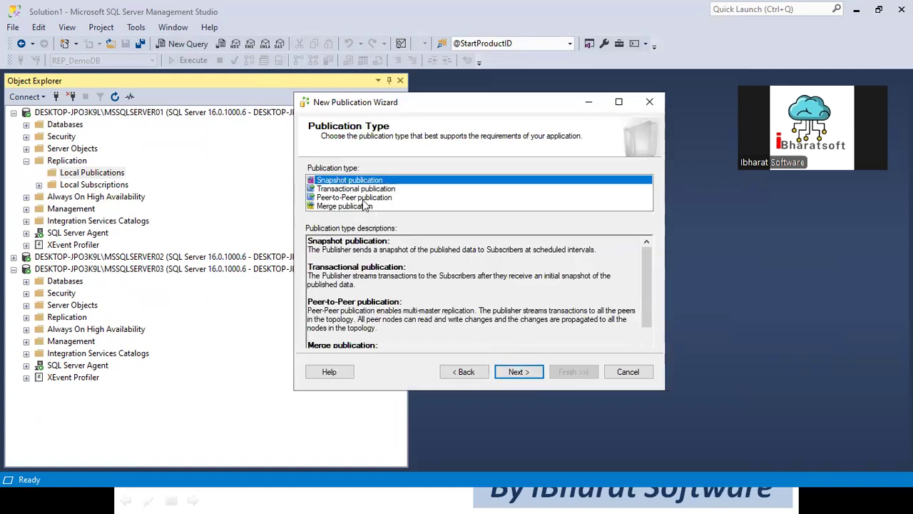
click(364, 198)
click(518, 372)
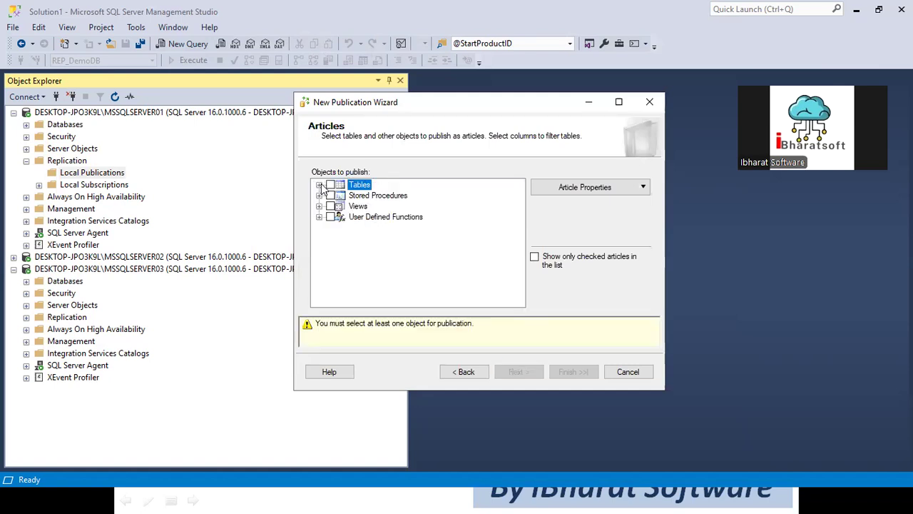
Select the DEPT and EMP tables as the articles to publish.
click(319, 185)
click(343, 195)
click(344, 206)
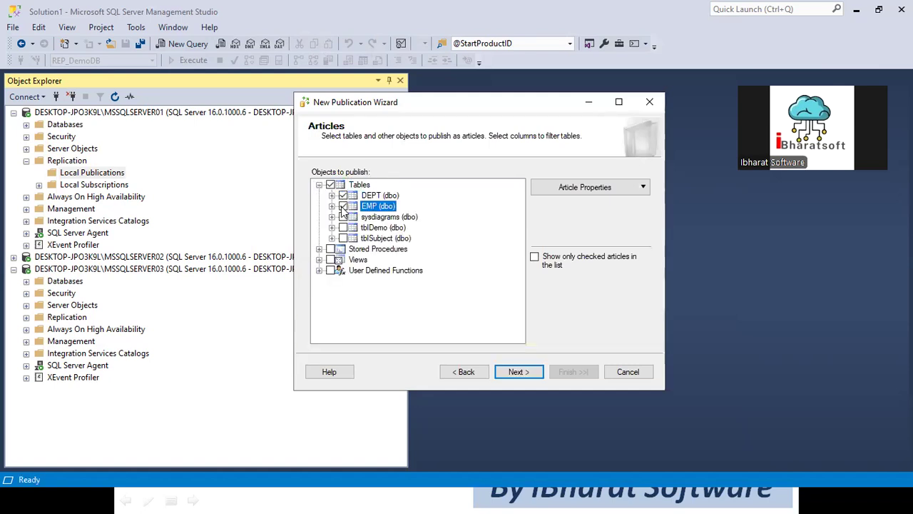
click(517, 368)
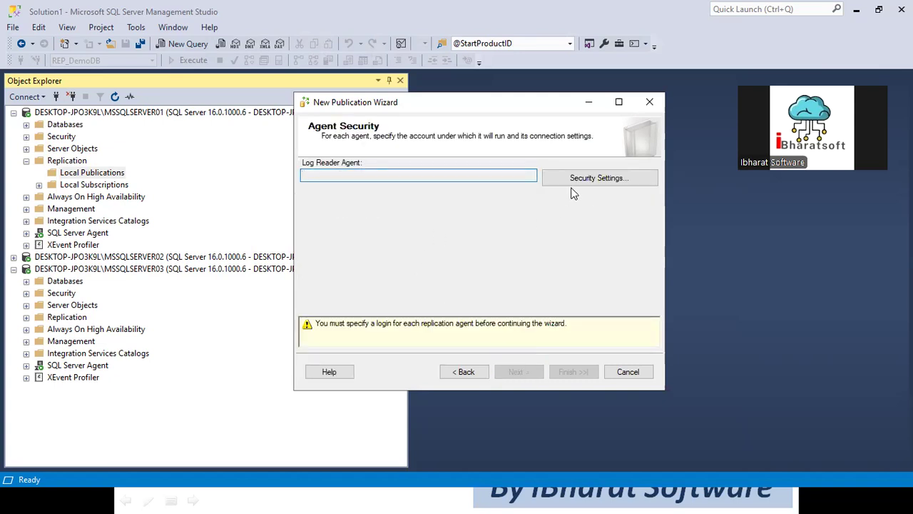
Set the Log Reader Agent to run under the SQL Server Agent service account and proceed to the publication summary.
click(566, 178)
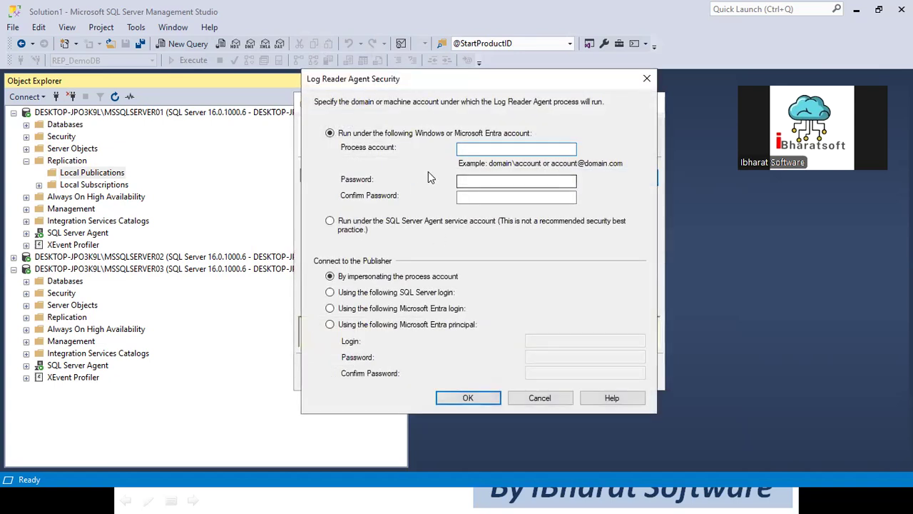
click(388, 226)
click(461, 399)
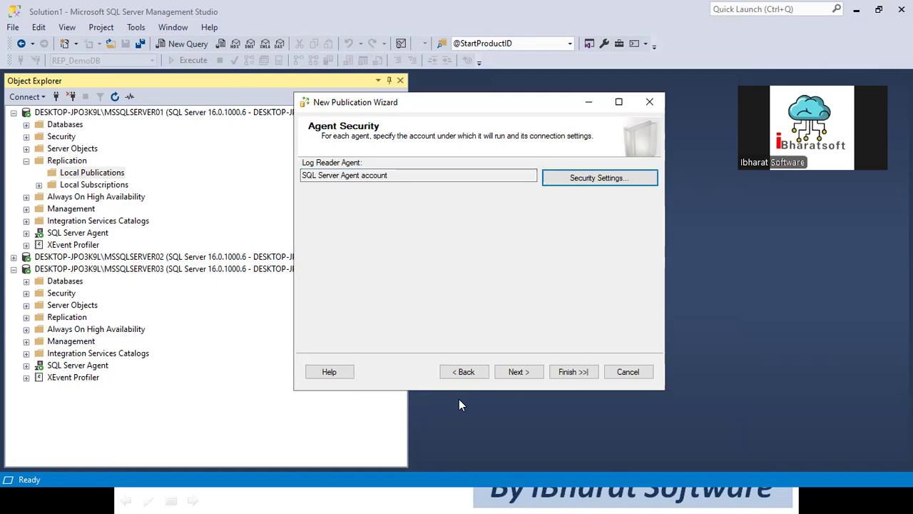
click(526, 378)
click(526, 377)
Name the publication PUB_DemoDB, create it, and close the wizard.
click(409, 182)
text(PUB)
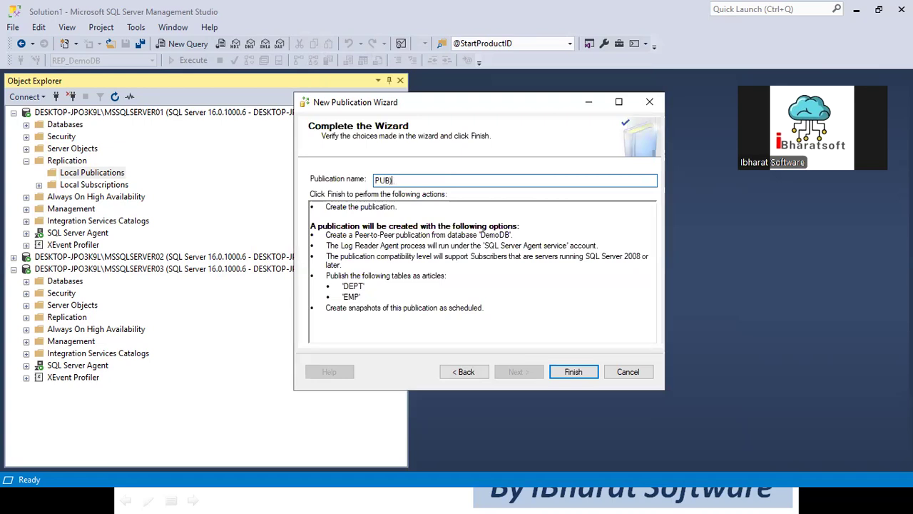
text(_DEMO)
key(BackSpace)
key(BackSpace)
text(e)
click(565, 370)
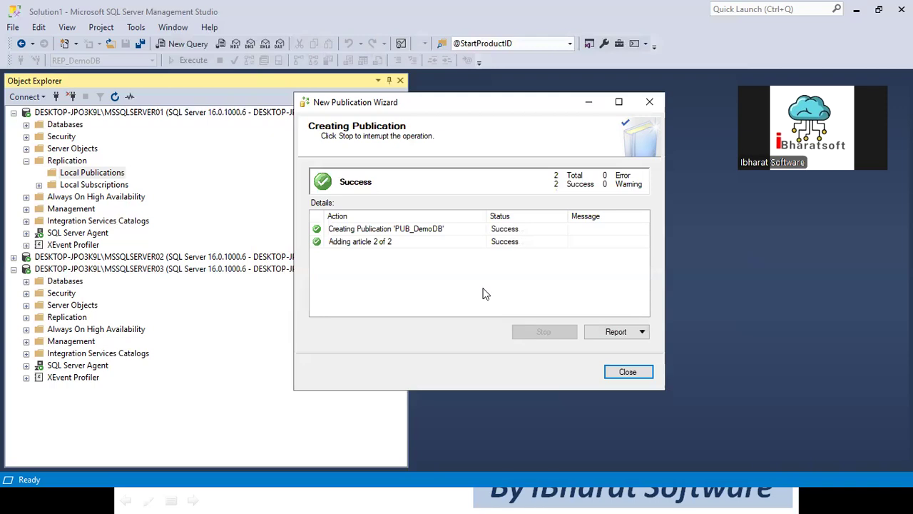
click(626, 372)
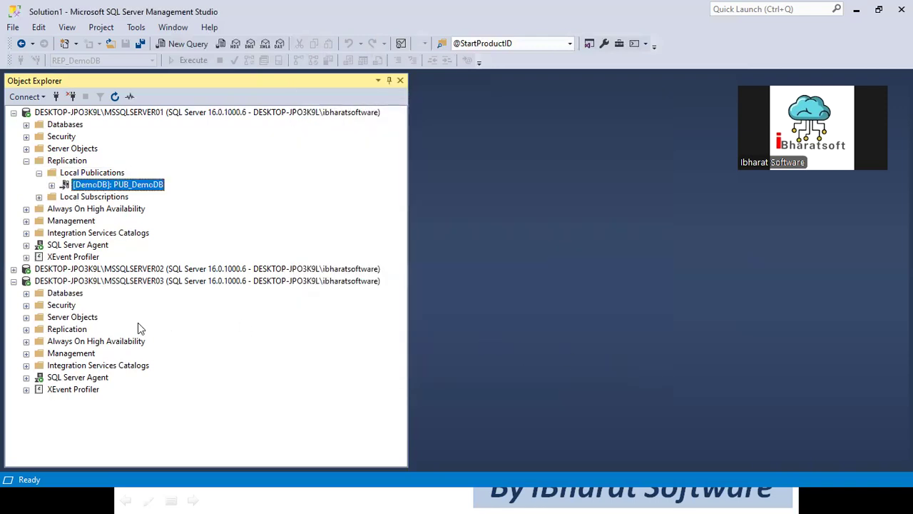
Start the Configure Peer-To-Peer Topology wizard for the PUB_DemoDB publication.
right_click(104, 187)
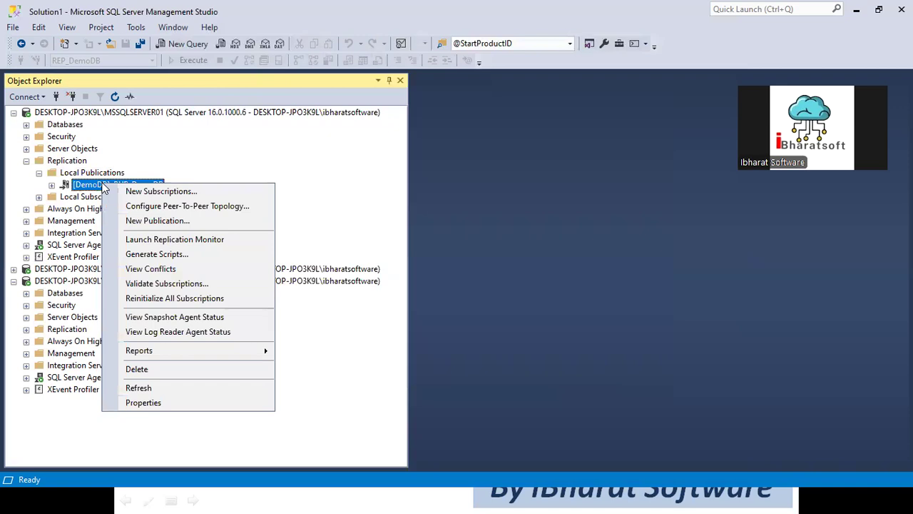
click(222, 160)
right_click(106, 189)
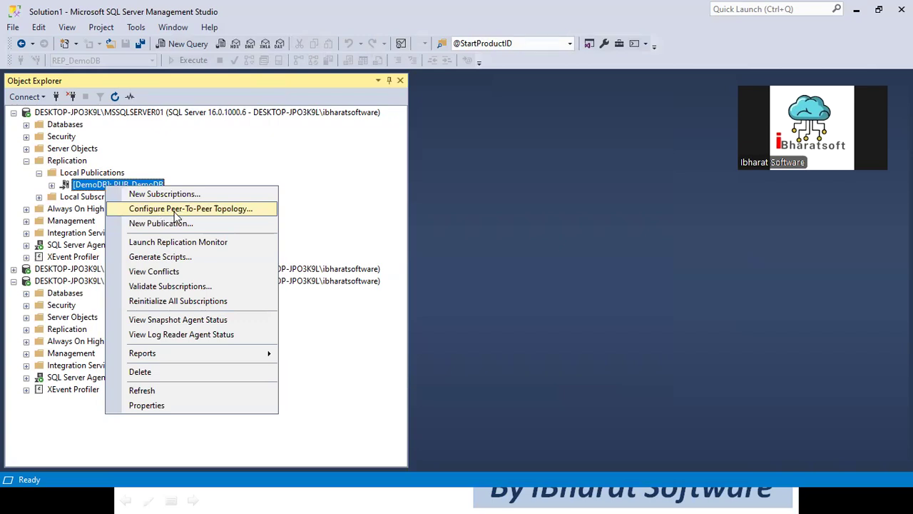
click(84, 186)
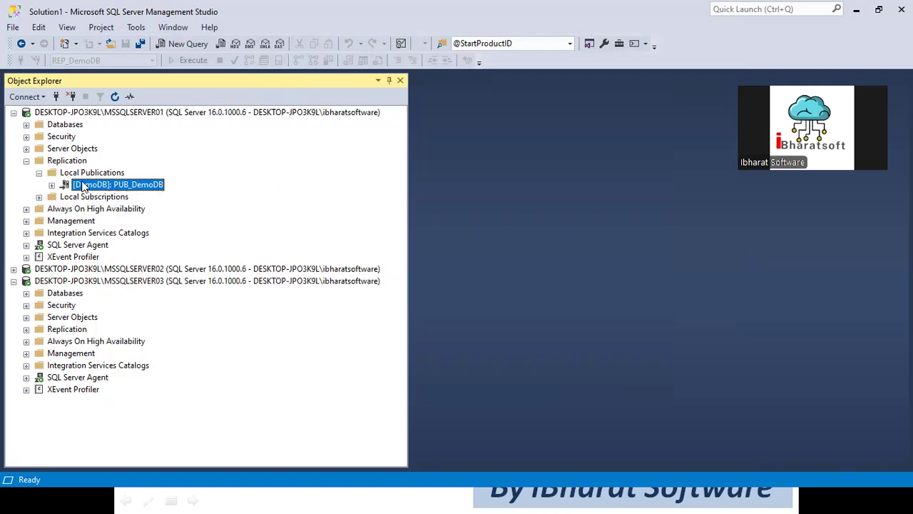
right_click(84, 184)
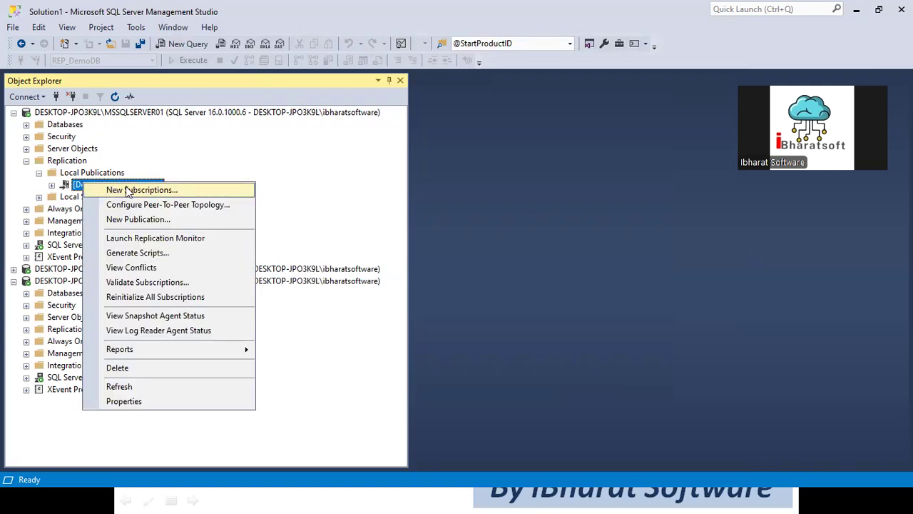
click(162, 208)
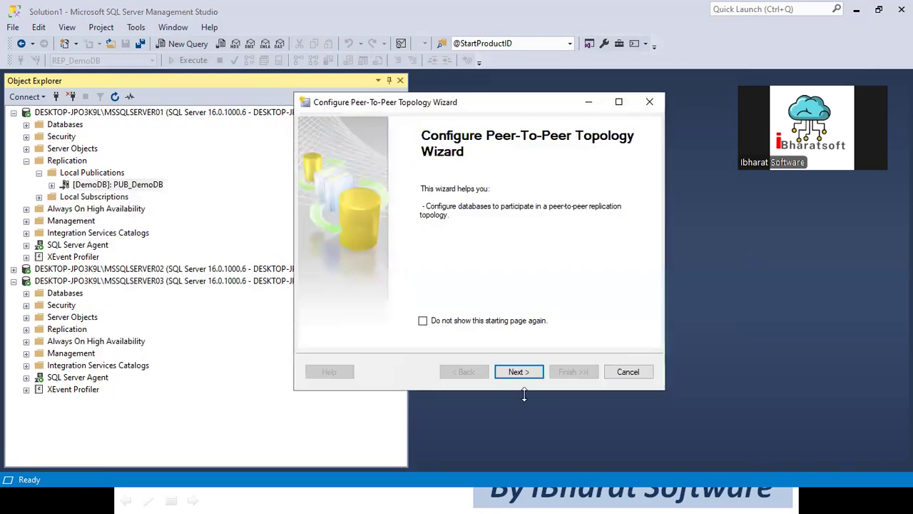
Choose PUB_DemoDB on MSSQLSERVER01 as the publication for the topology and maximize the topology configuration window.
click(518, 373)
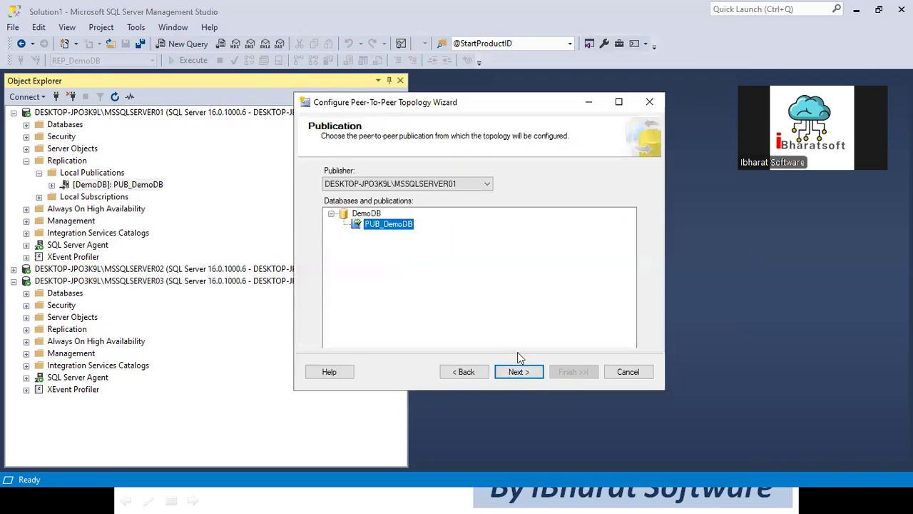
click(518, 371)
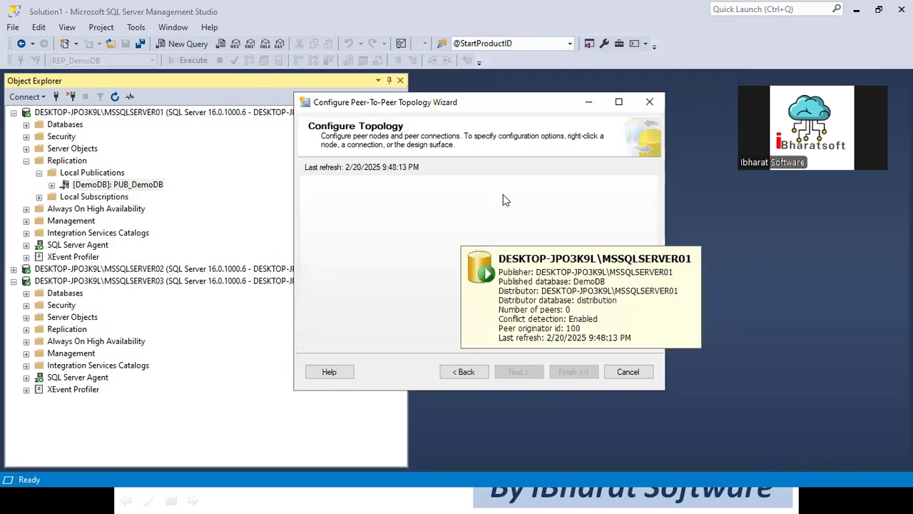
click(619, 102)
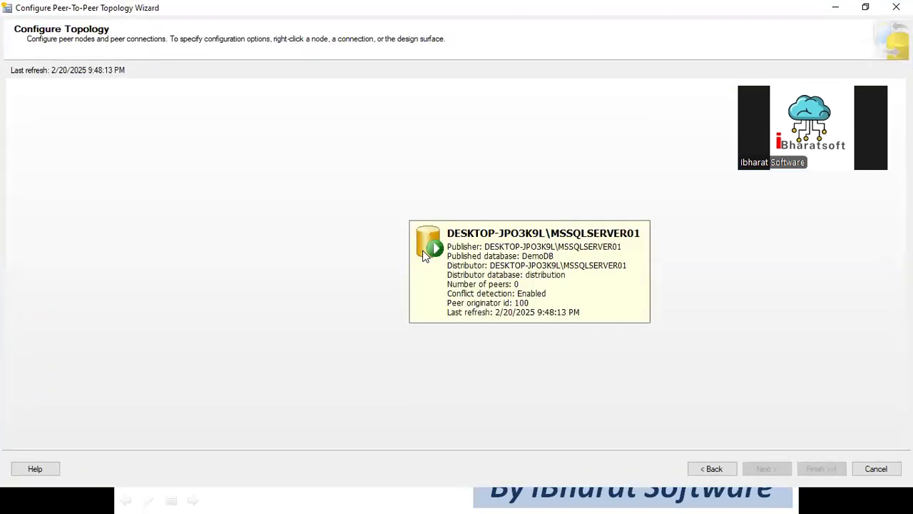
Open Paint and paste the captured screenshot of the MSSQLSERVER01 topology node into a blank picture.
key(super)
text(paint)
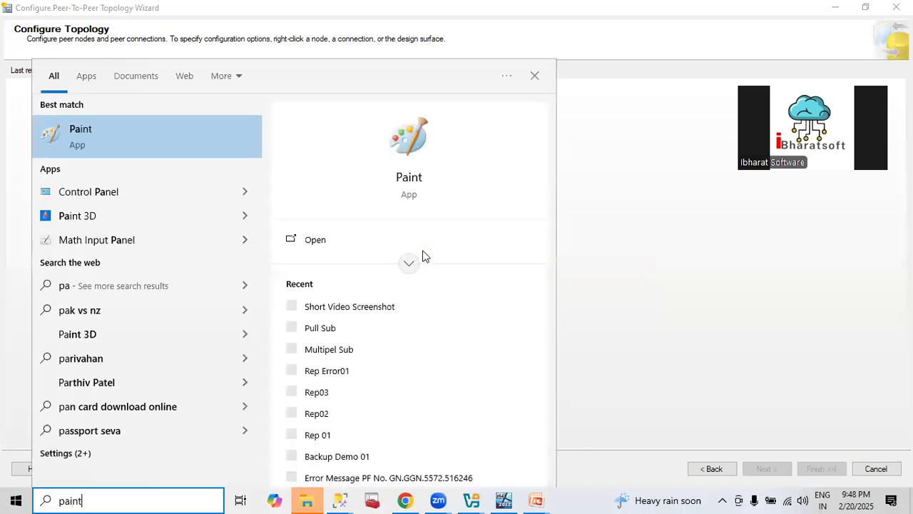
click(143, 152)
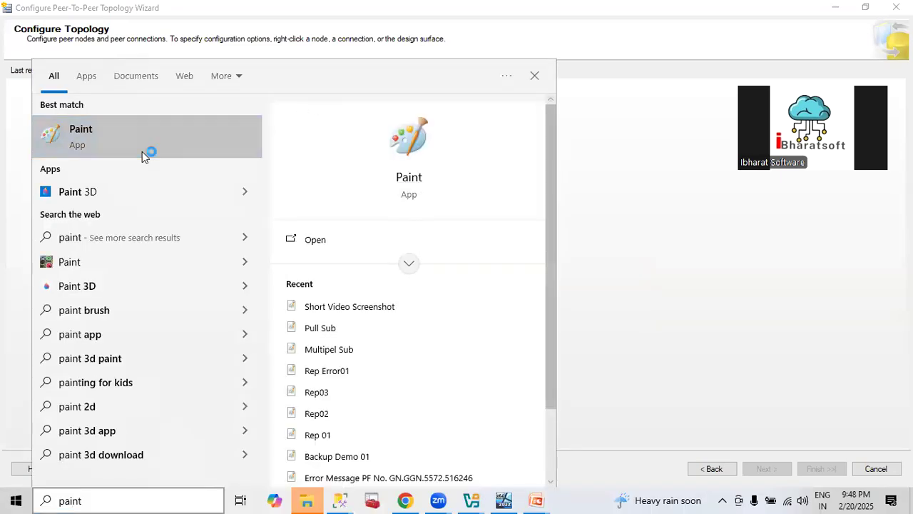
key(ctrl+v)
scroll(404, 247, down, 3)
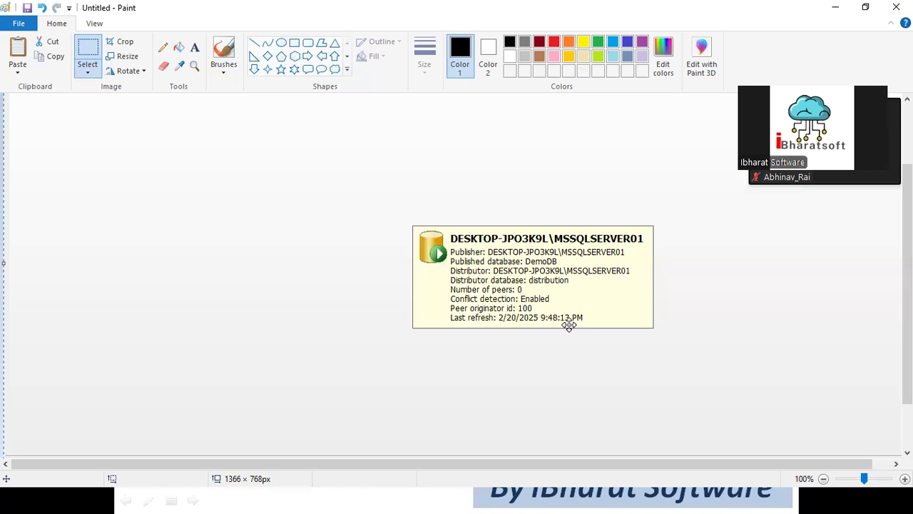
Return to the topology wizard, reposition the MSSQLSERVER01 node, and try to add MSSQLSERVER02 as a new peer node.
key(alt+Tab)
mouse_move(425, 242)
mouse_down()
mouse_move(276, 206)
mouse_move(250, 162)
mouse_up()
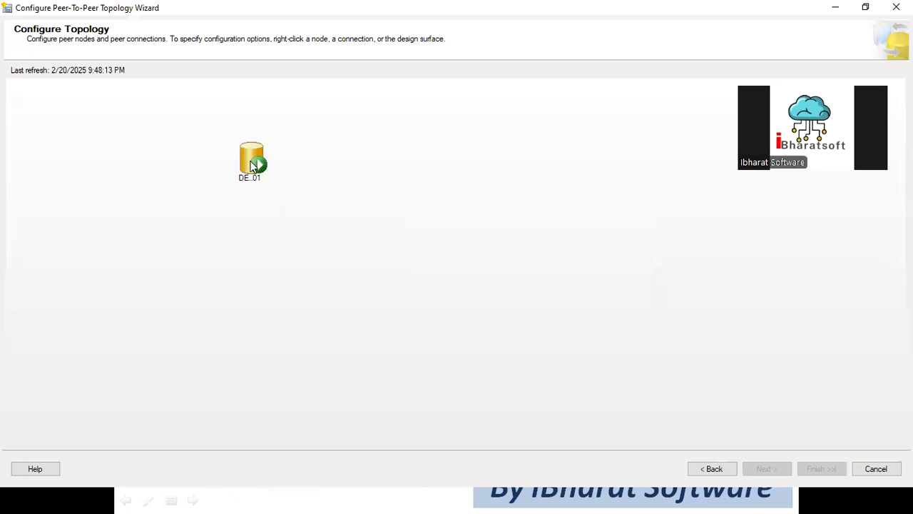
right_click(424, 174)
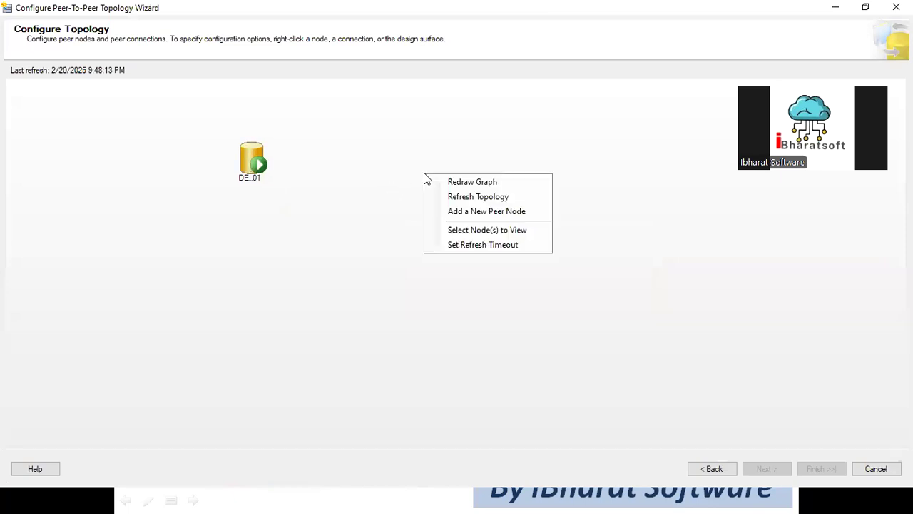
click(472, 212)
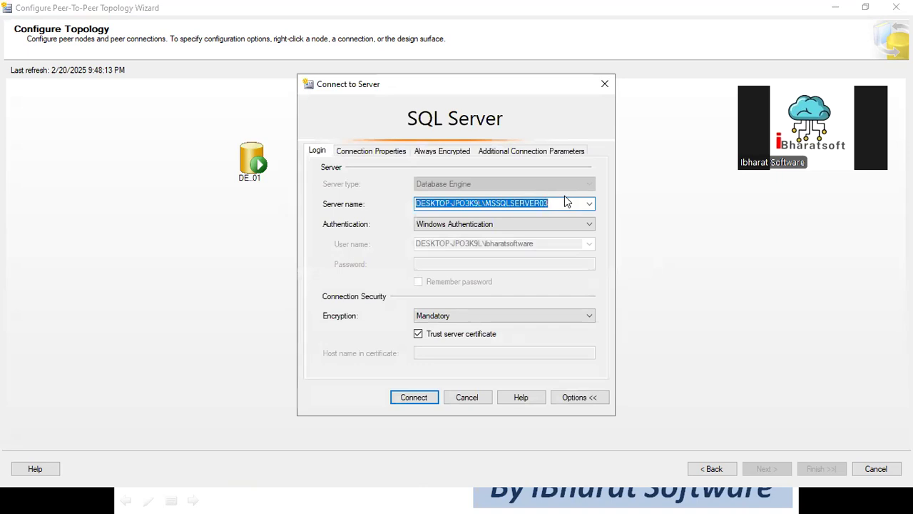
click(589, 204)
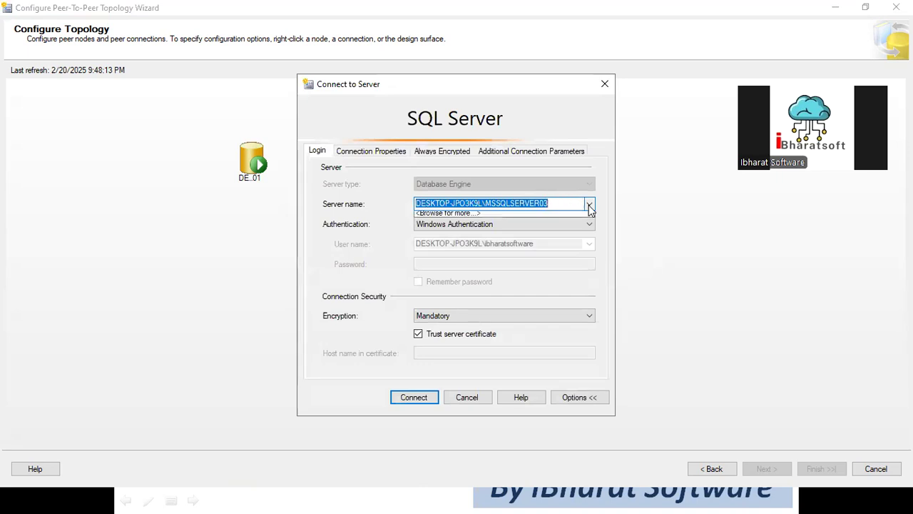
click(542, 224)
click(411, 400)
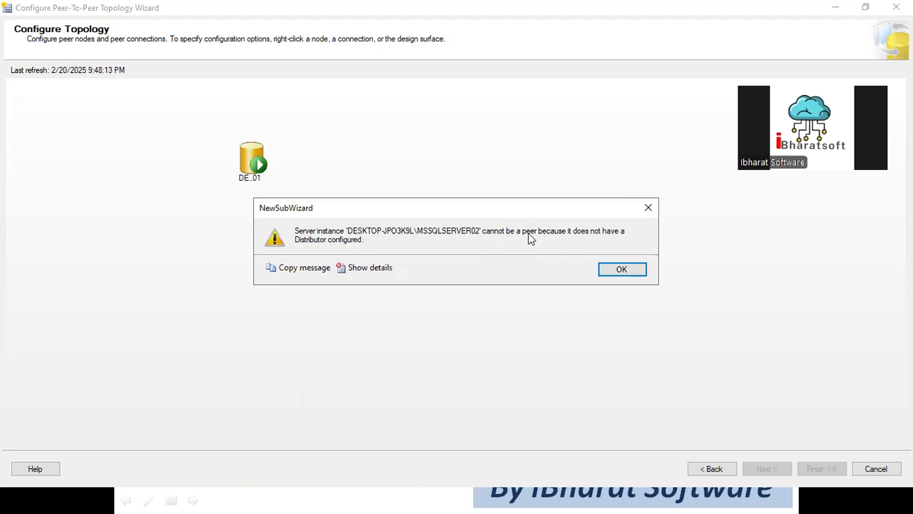
Review the details of the peer node warning, then dismiss it and close the topology wizard.
drag(379, 204, 434, 167)
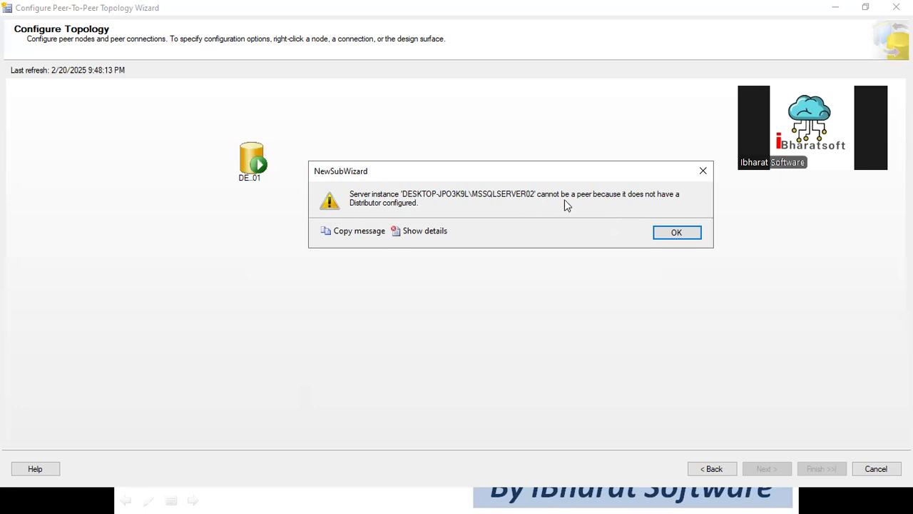
click(413, 230)
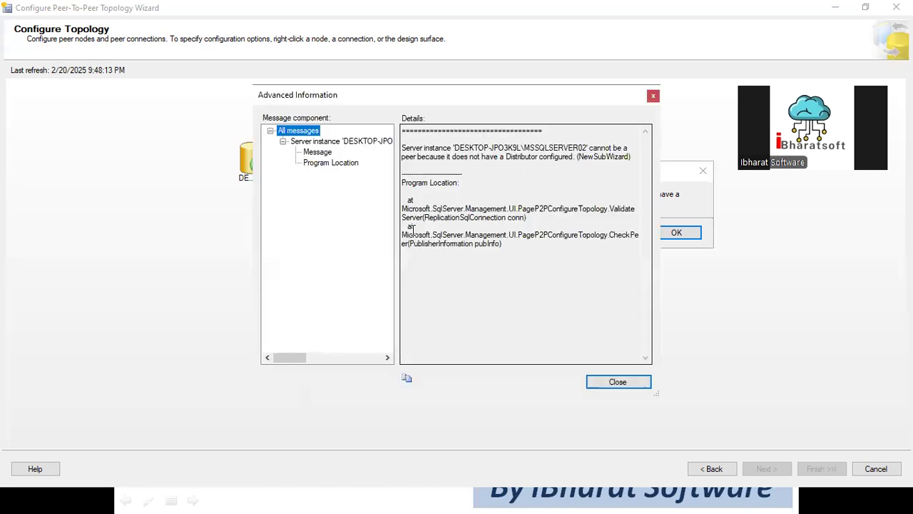
click(653, 97)
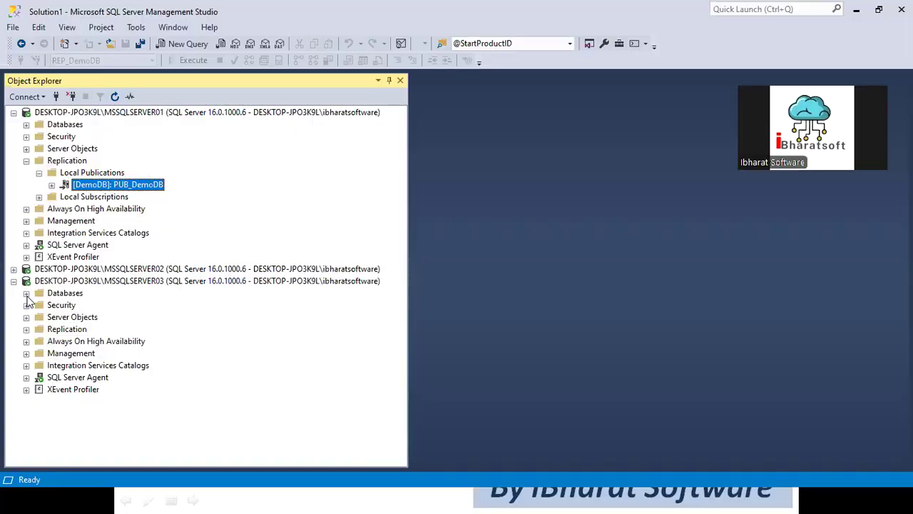
Compare the system databases on MSSQLSERVER03, MSSQLSERVER02 and MSSQLSERVER01 to check which servers have a distribution database.
click(26, 294)
click(39, 305)
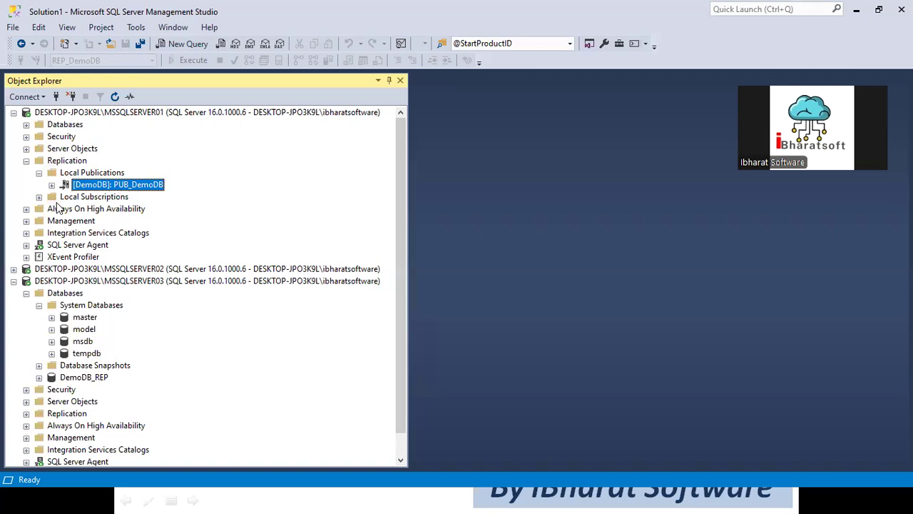
click(14, 268)
click(27, 280)
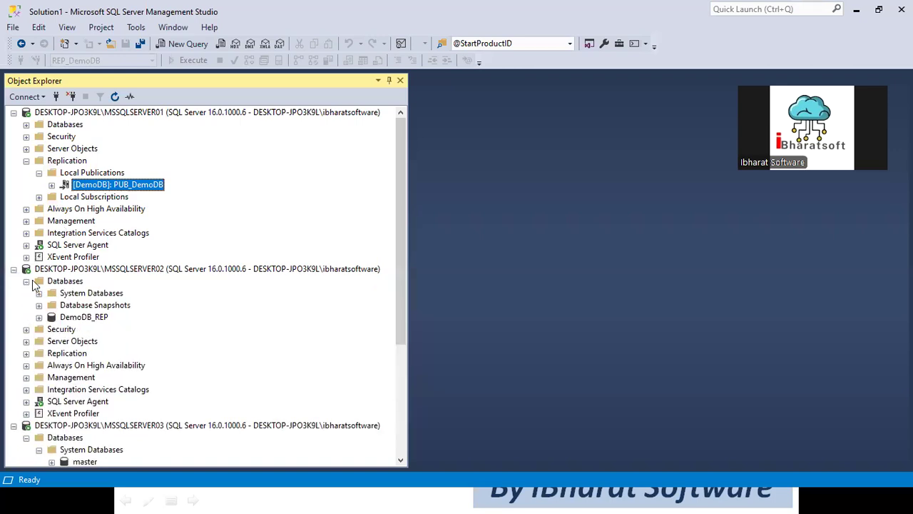
click(38, 292)
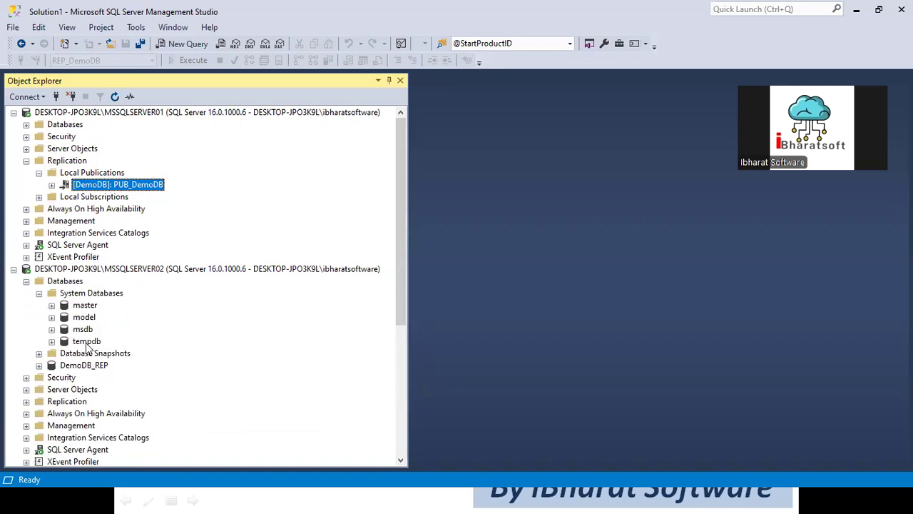
click(27, 124)
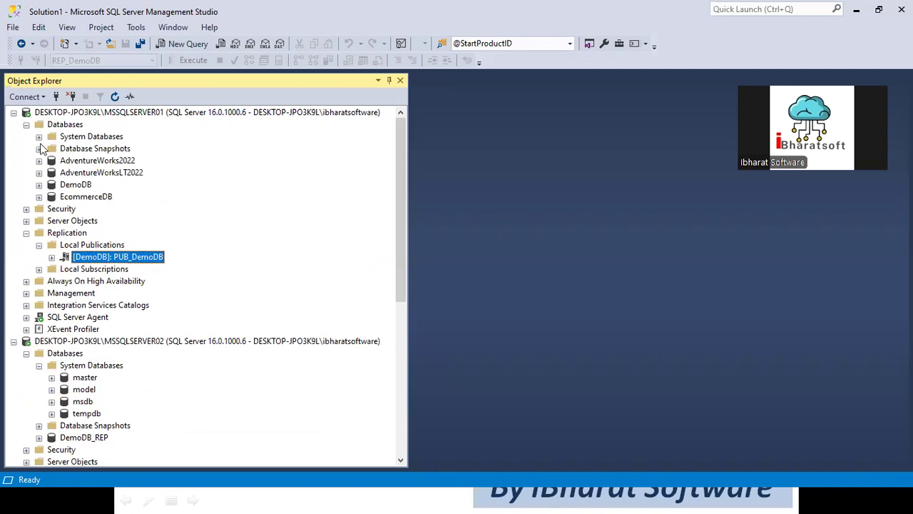
click(38, 136)
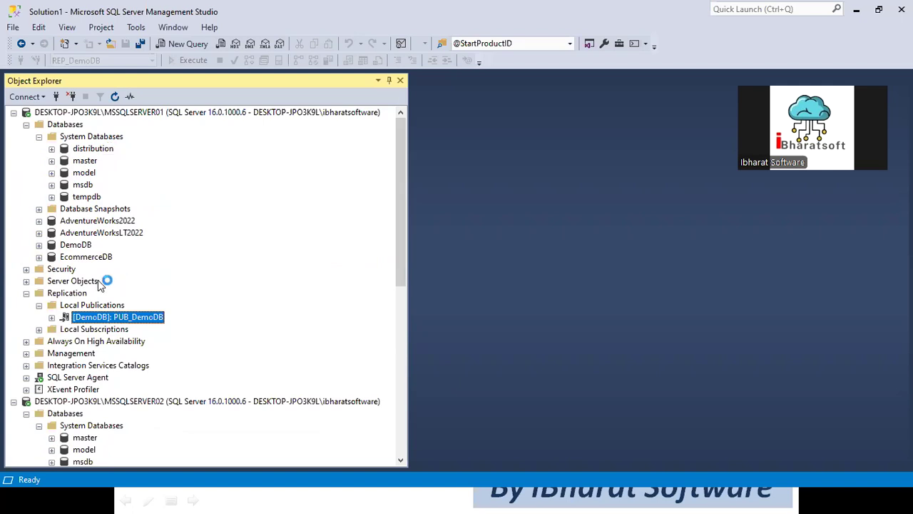
scroll(100, 281, down, 1)
scroll(49, 148, up, 1)
click(39, 136)
click(27, 125)
Start configuring distribution on MSSQLSERVER02 with the server as its own Distributor and the default snapshot folder.
scroll(50, 257, down, 3)
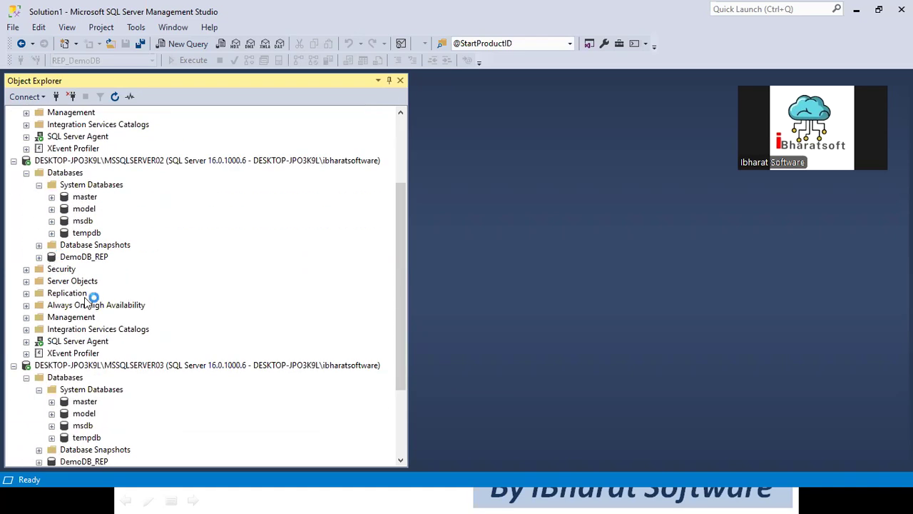
scroll(74, 279, down, 1)
click(67, 258)
right_click(66, 260)
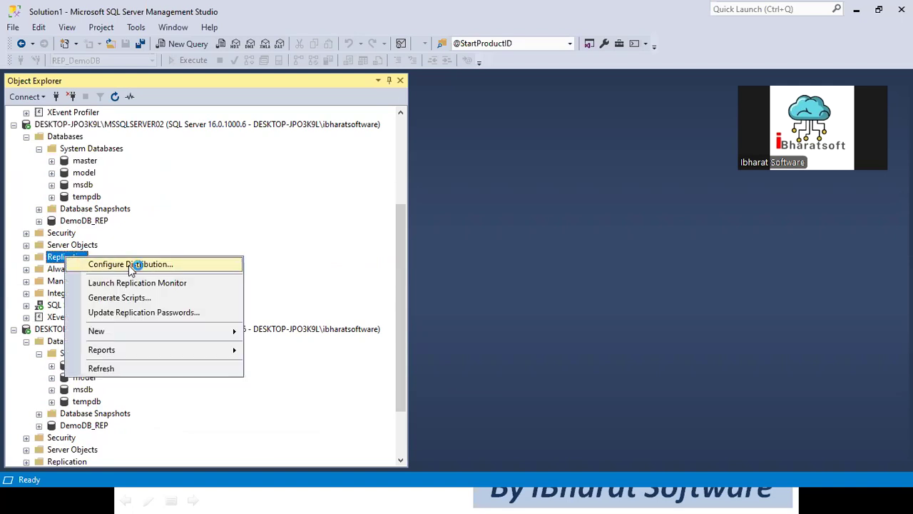
click(128, 265)
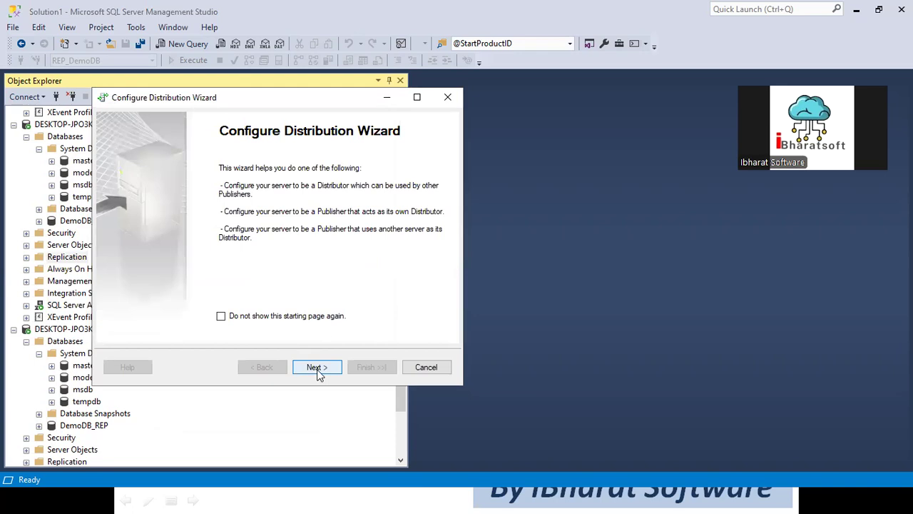
click(315, 368)
click(314, 367)
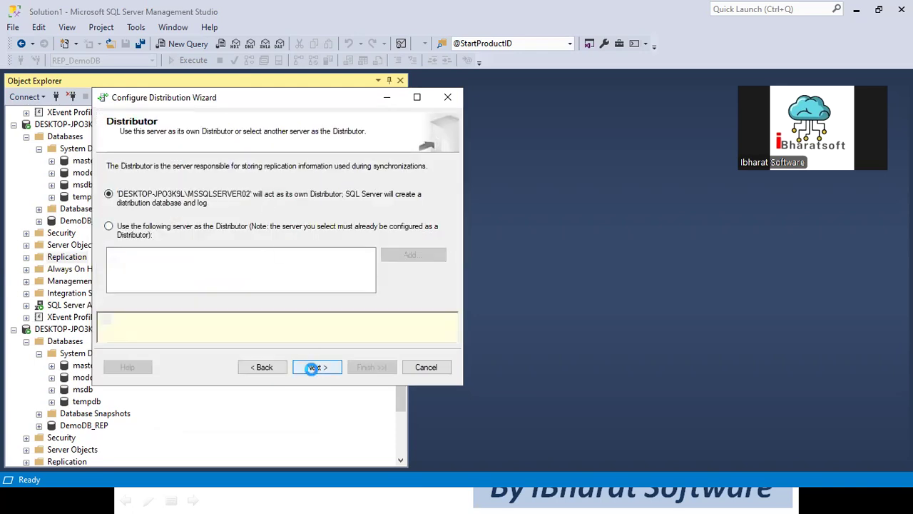
click(314, 368)
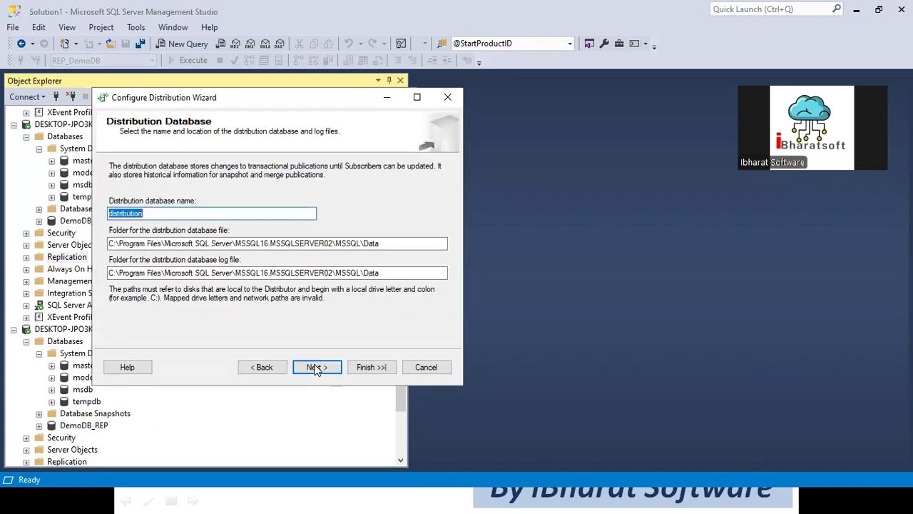
Keep the distribution database name and default Data folders for MSSQLSERVER02, finish configuring distribution, and close the wizard.
drag(400, 244, 146, 244)
click(311, 365)
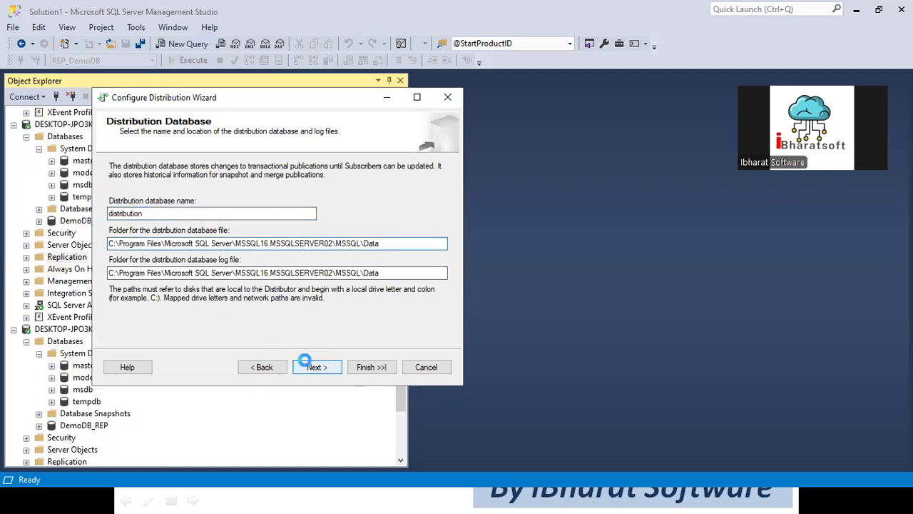
click(320, 369)
click(321, 369)
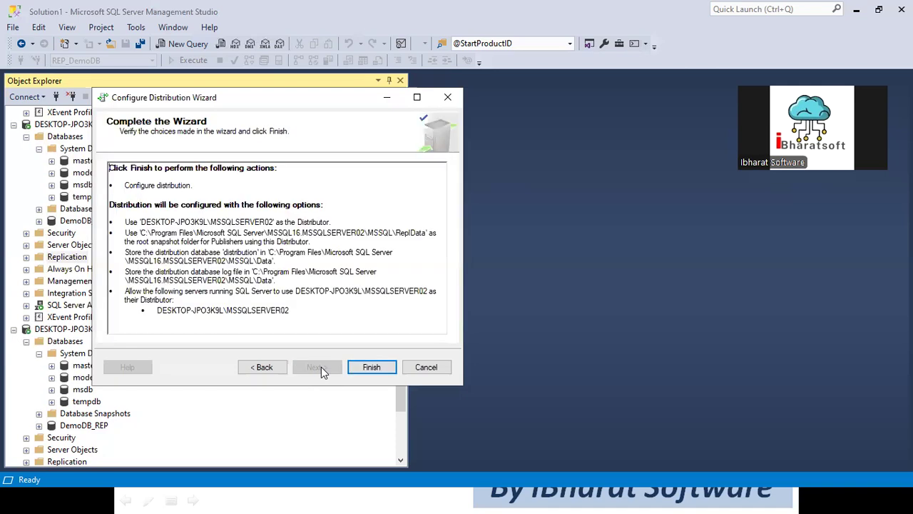
click(354, 368)
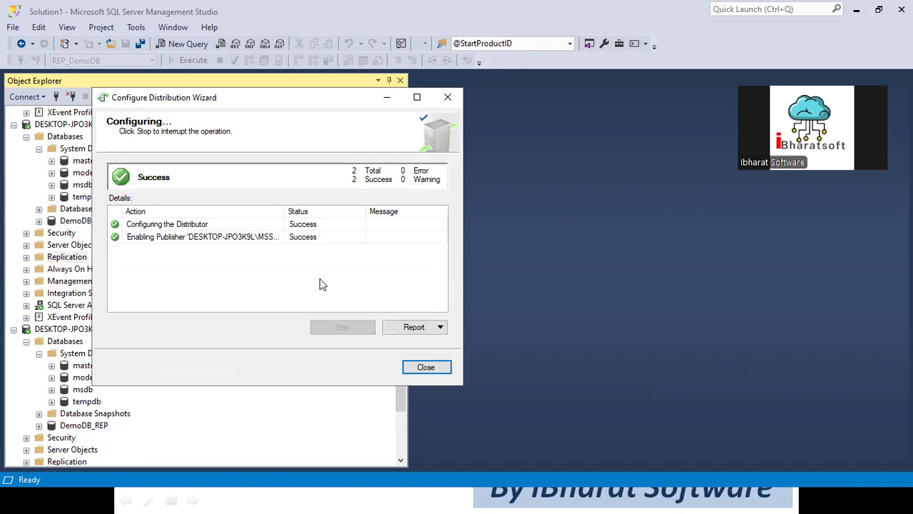
click(426, 367)
Refresh the System Databases of MSSQLSERVER02 and check for the distribution database.
scroll(179, 285, down, 2)
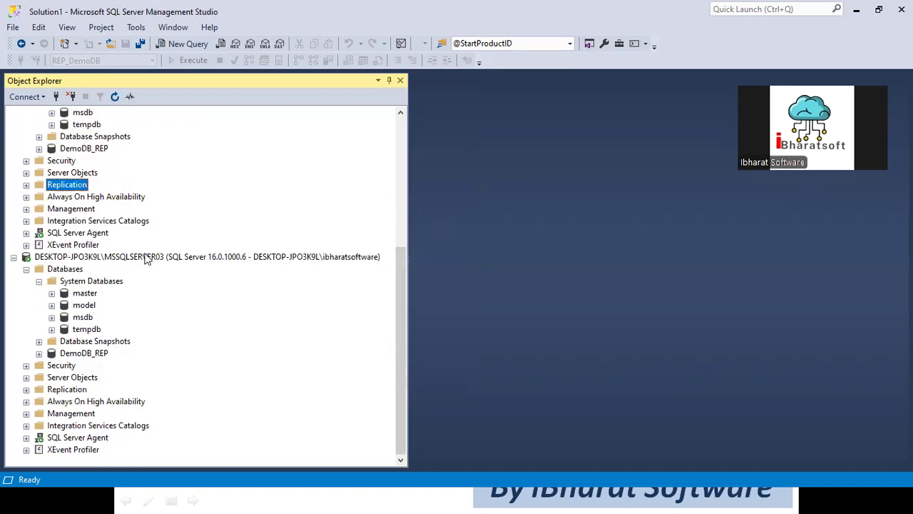
scroll(78, 179, up, 5)
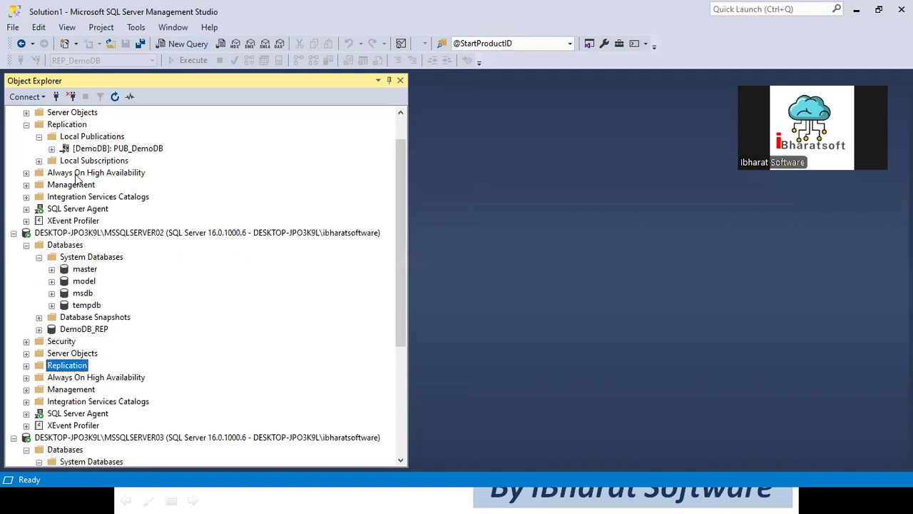
click(71, 258)
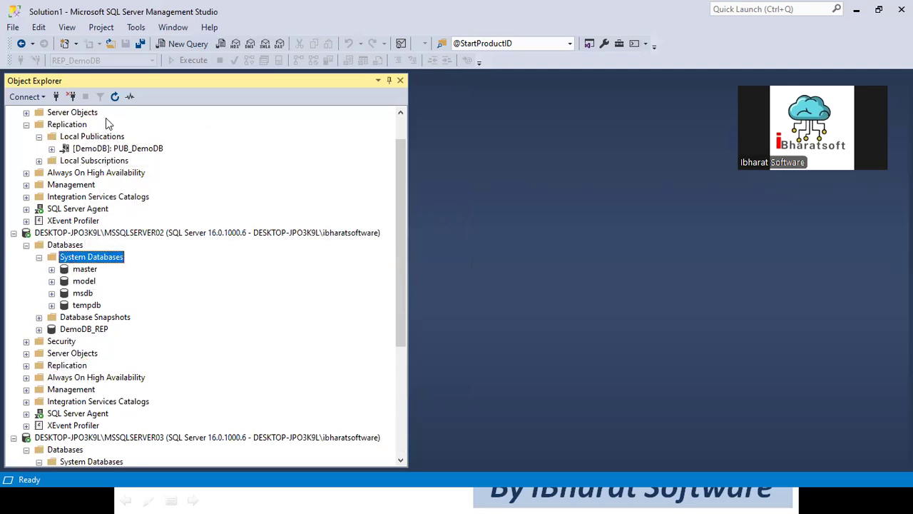
click(114, 97)
click(89, 269)
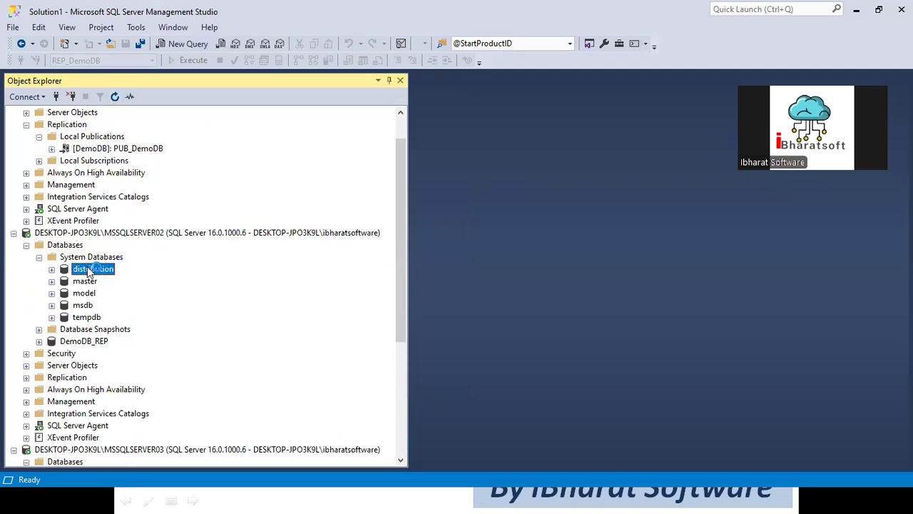
Start configuring distribution on MSSQLSERVER03 with the server as its own Distributor and proceed to the distribution database settings.
scroll(89, 271, down, 5)
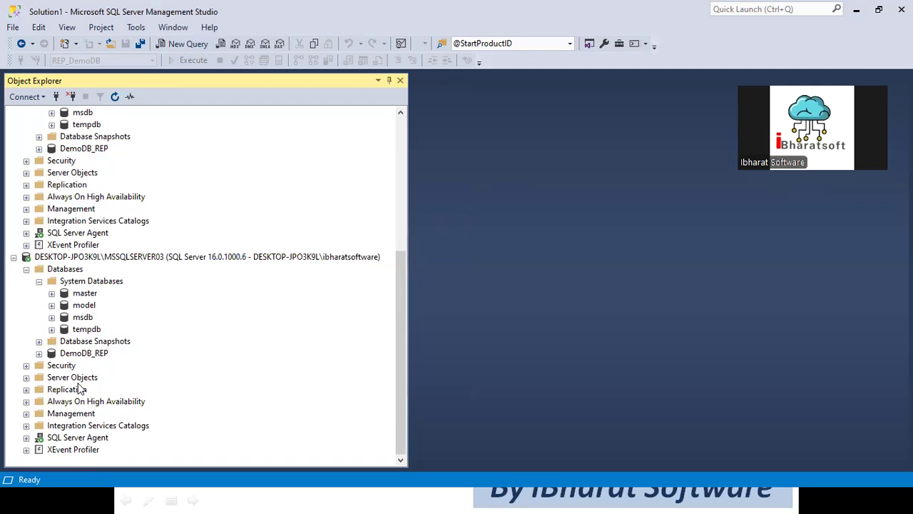
right_click(71, 389)
click(132, 372)
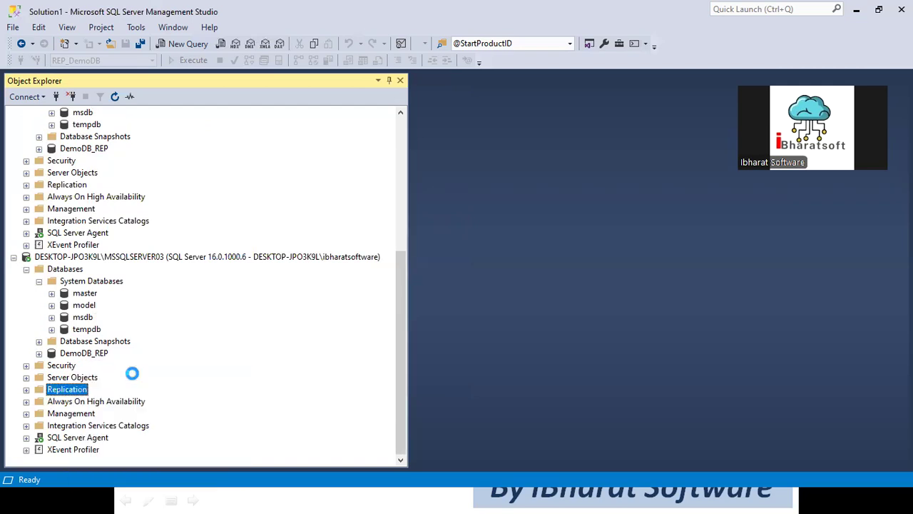
click(332, 384)
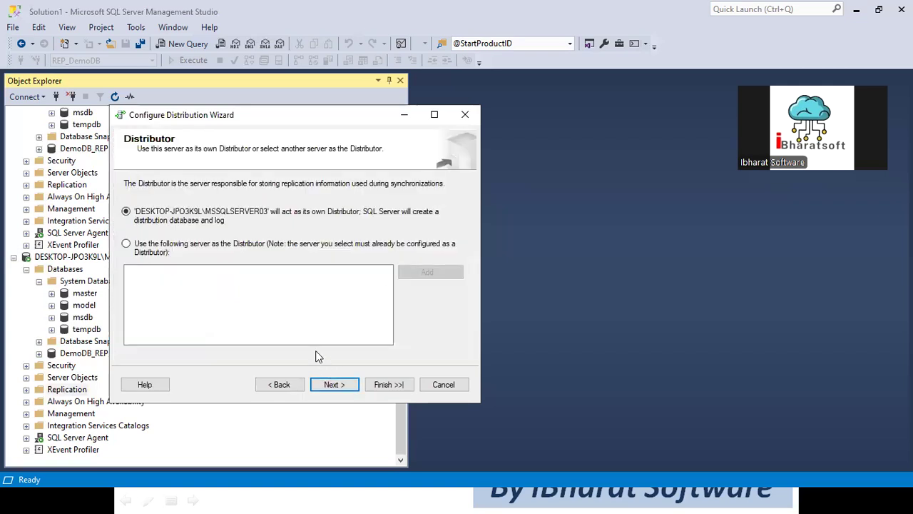
click(330, 386)
click(331, 388)
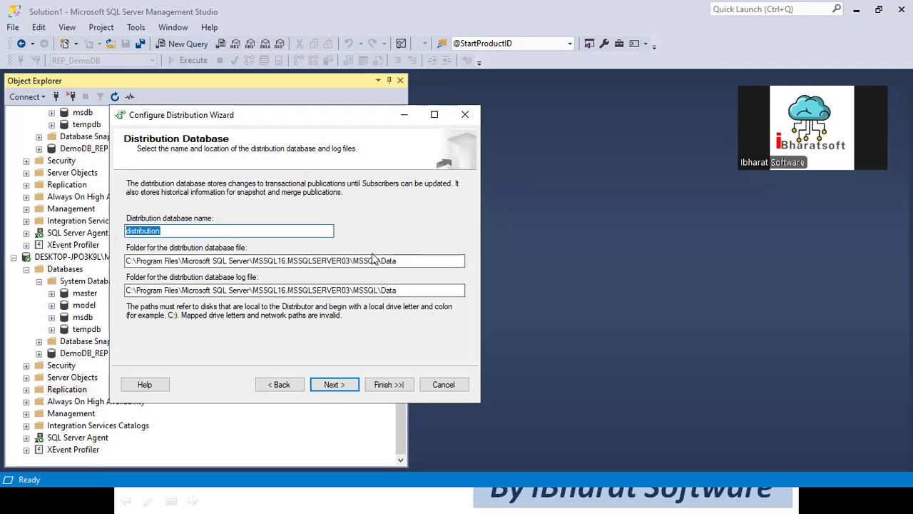
Keep the default distribution database settings and enabled Publisher for MSSQLSERVER03, finish configuring distribution, and close the wizard.
click(335, 389)
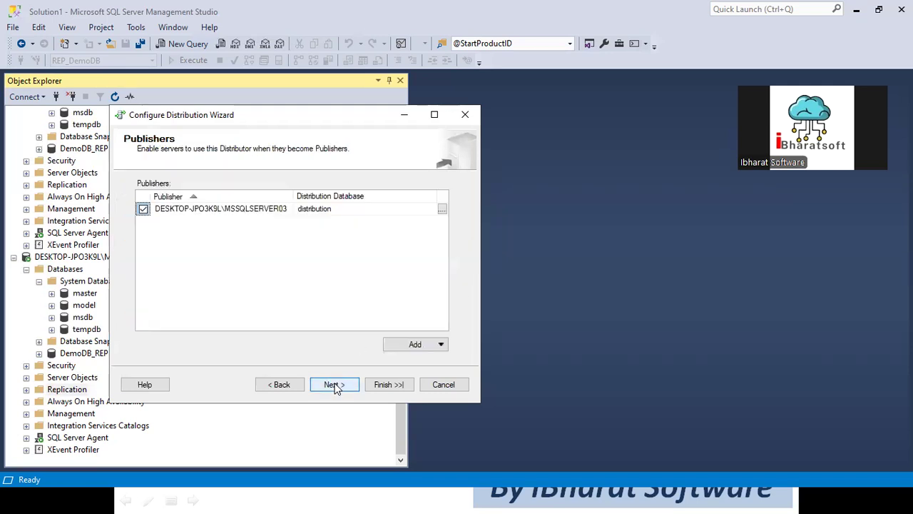
click(332, 386)
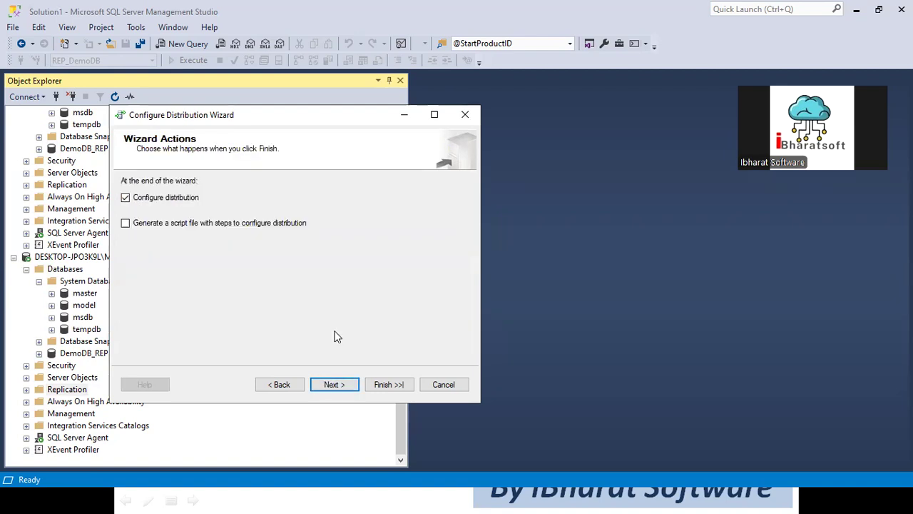
click(332, 386)
click(375, 384)
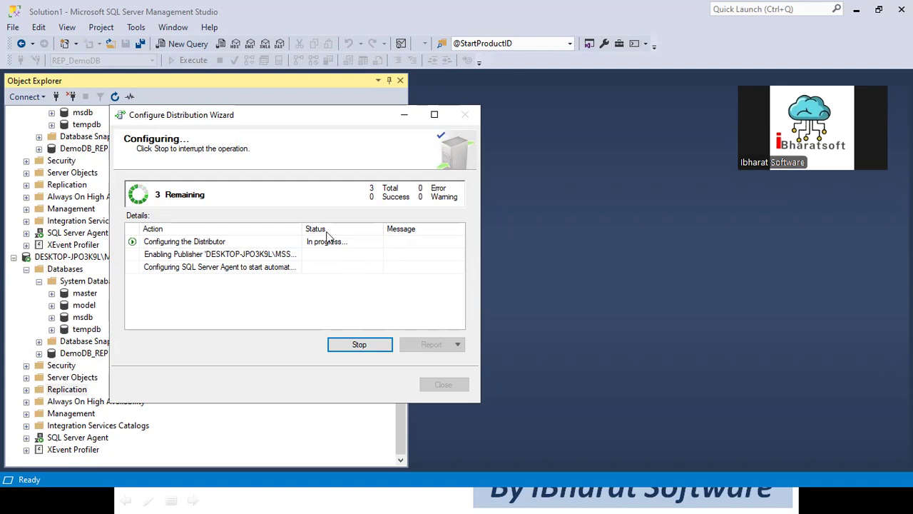
drag(304, 229, 343, 229)
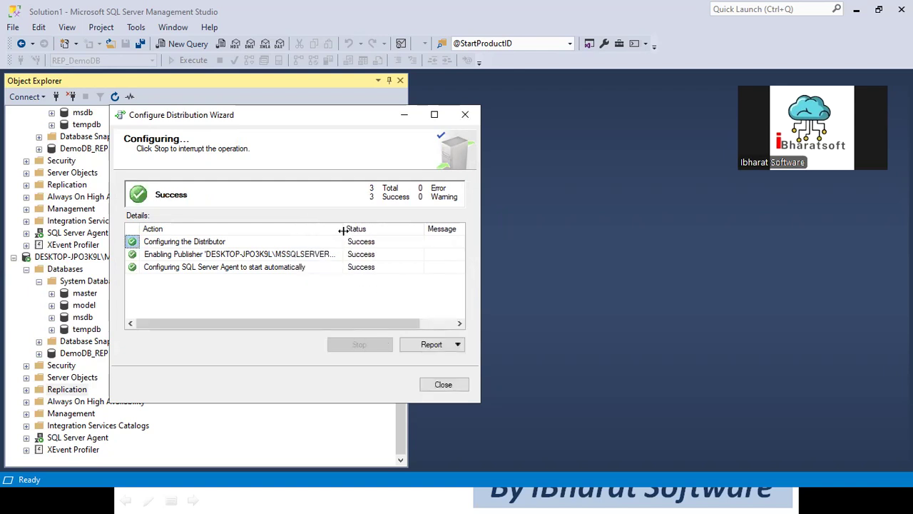
click(443, 384)
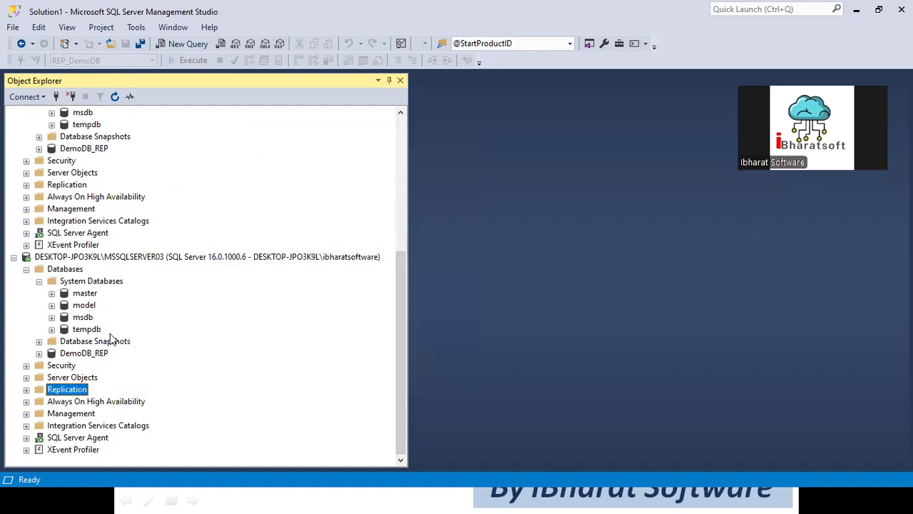
Start configuring the peer-to-peer topology for the PUB_DemoDB publication on MSSQLSERVER01 and maximize the wizard at the topology design surface.
scroll(110, 339, up, 6)
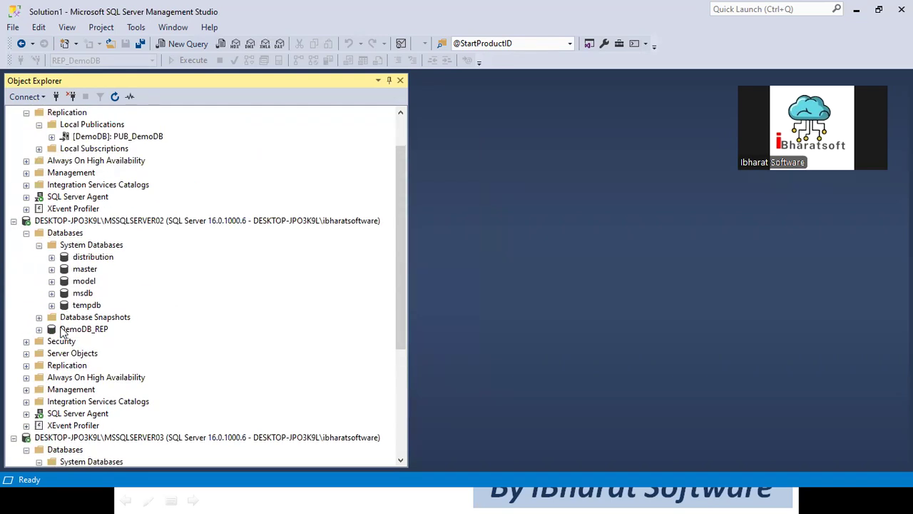
click(52, 185)
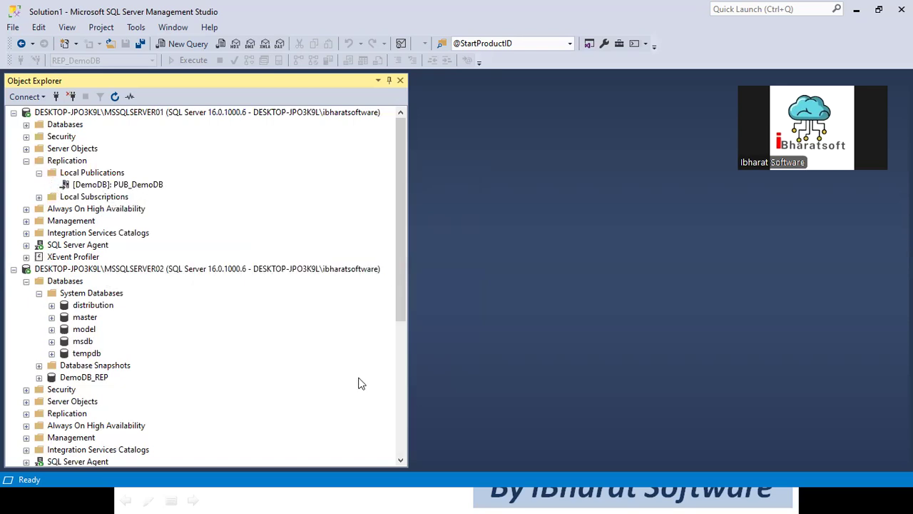
right_click(124, 186)
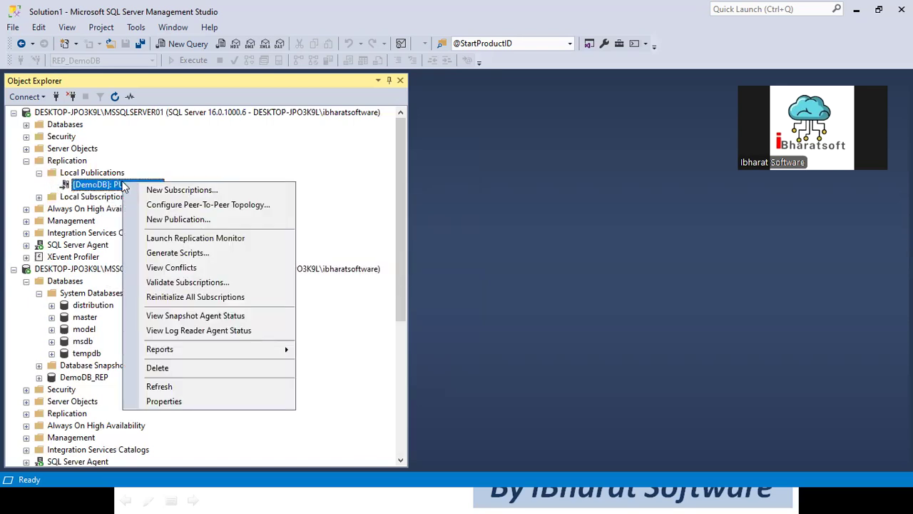
click(183, 205)
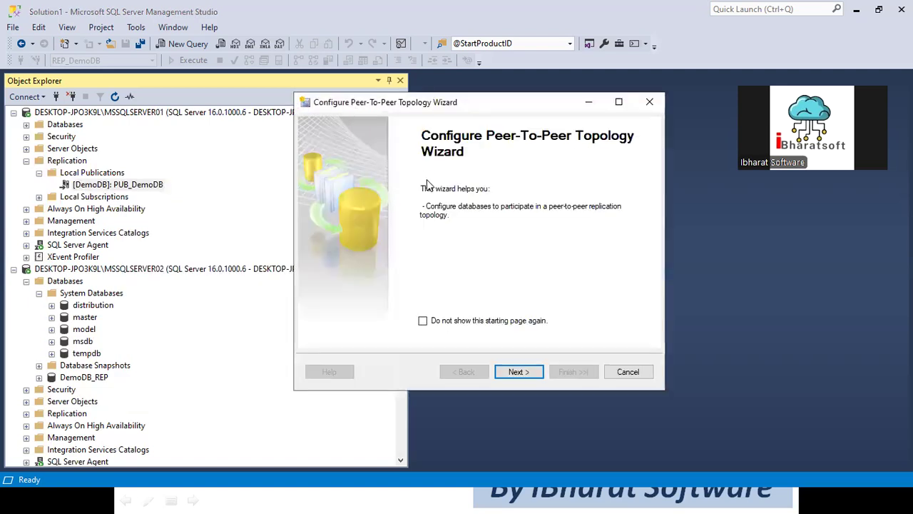
click(513, 372)
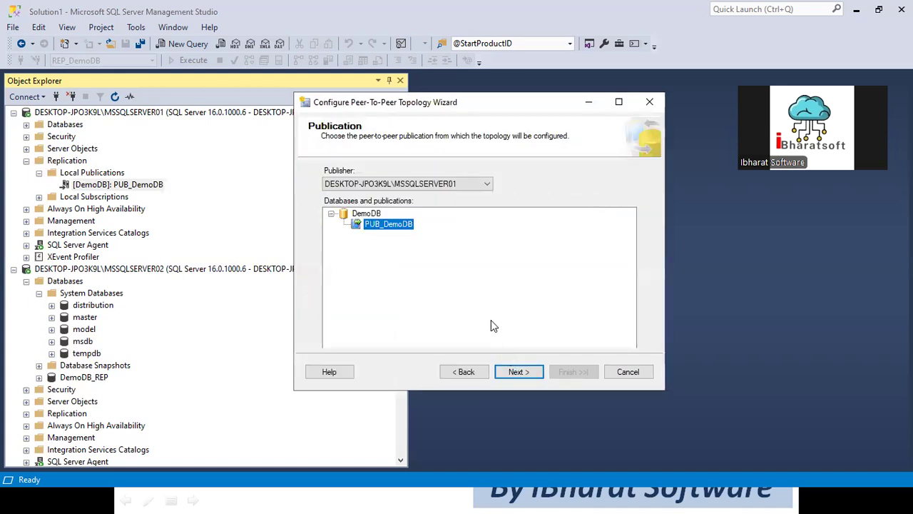
click(517, 370)
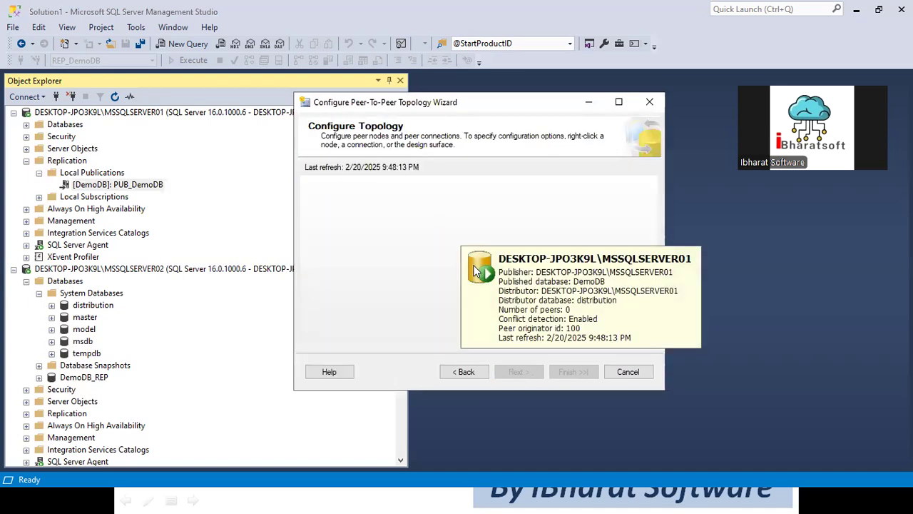
click(618, 103)
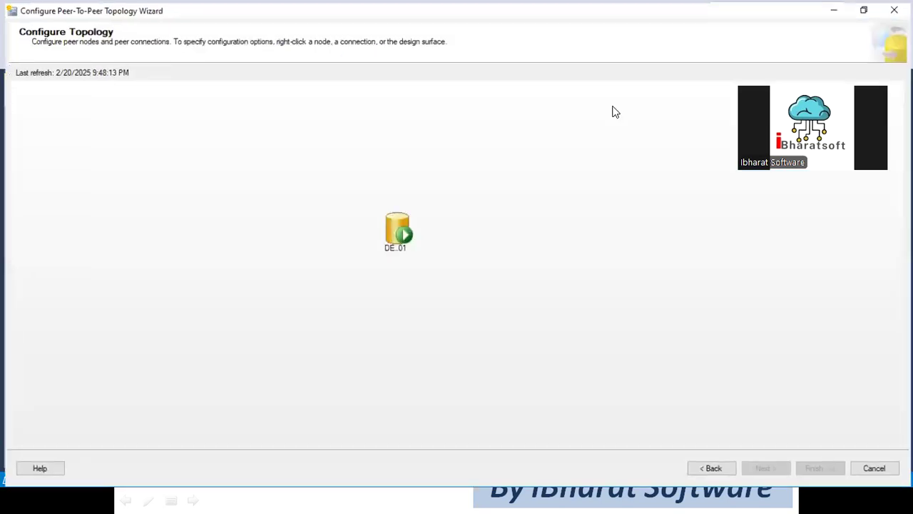
Start adding a new peer node on MSSQLSERVER02 using Windows Authentication and set its Peer Originator ID to 101.
right_click(480, 181)
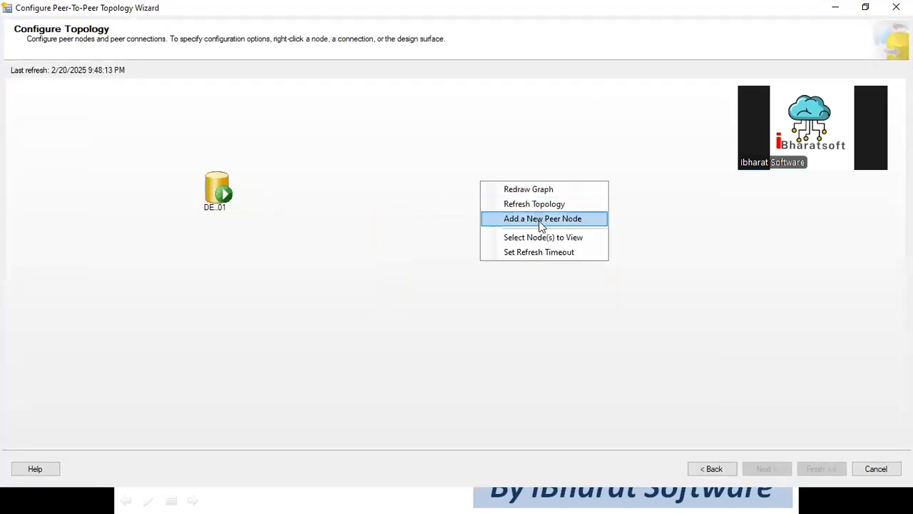
click(565, 219)
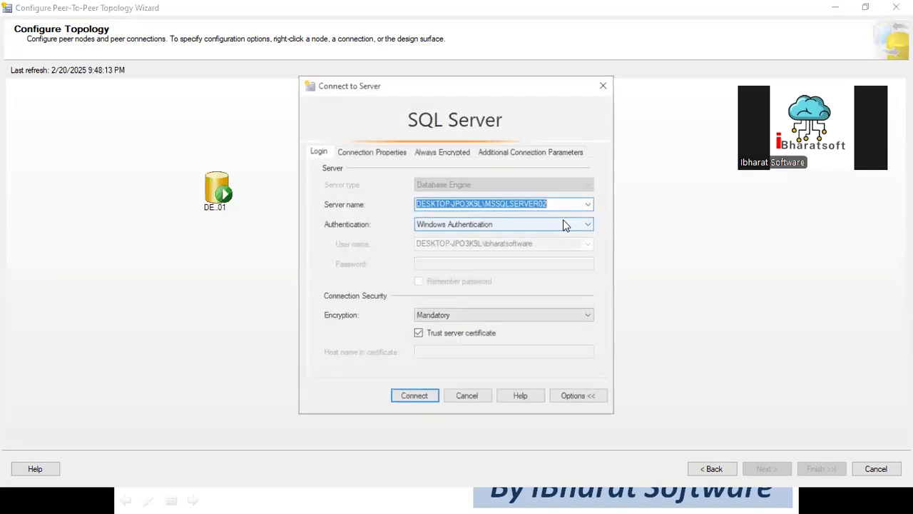
click(433, 397)
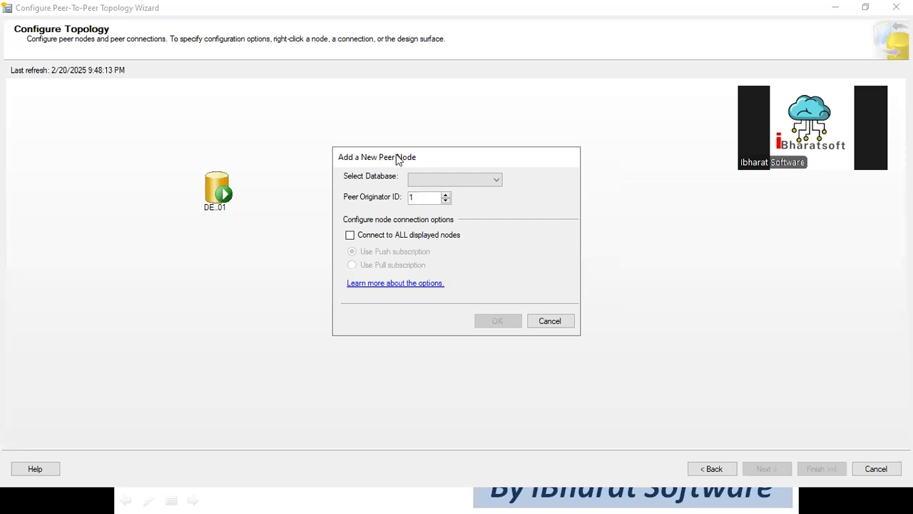
drag(397, 159, 503, 166)
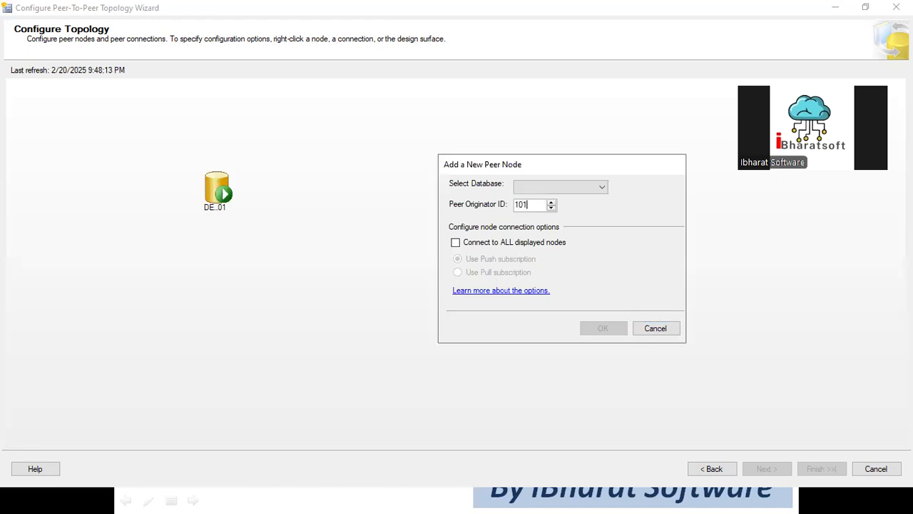
Add the MSSQLSERVER02 peer node with database DemoDB_REP, connected to all displayed nodes by push subscription, and reposition it in the topology.
click(476, 243)
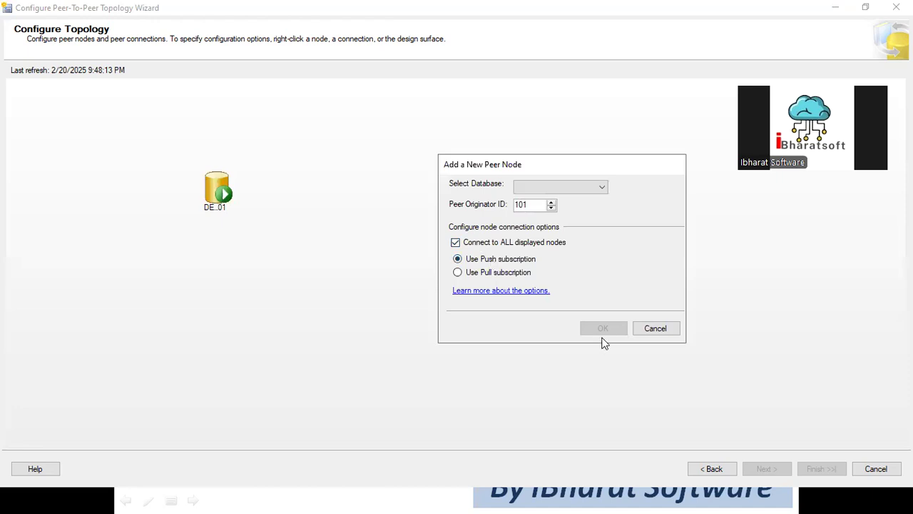
click(482, 273)
click(501, 260)
click(493, 244)
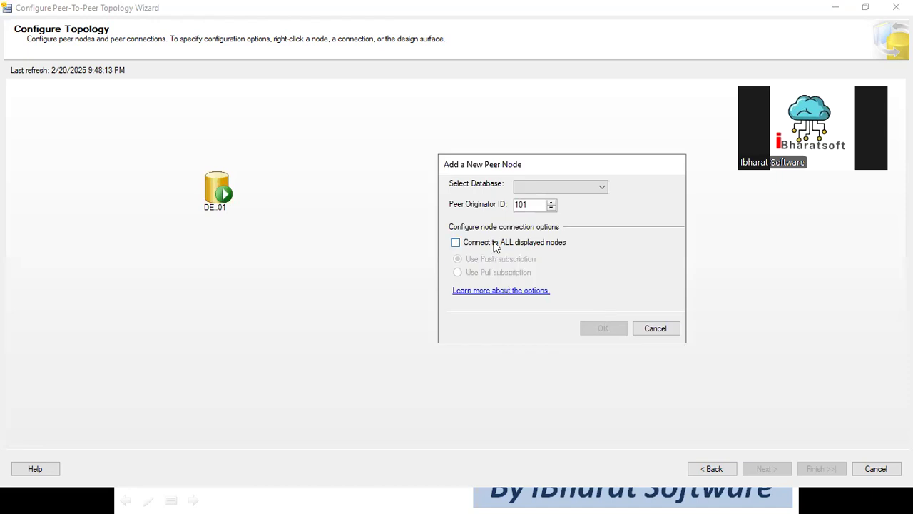
click(456, 242)
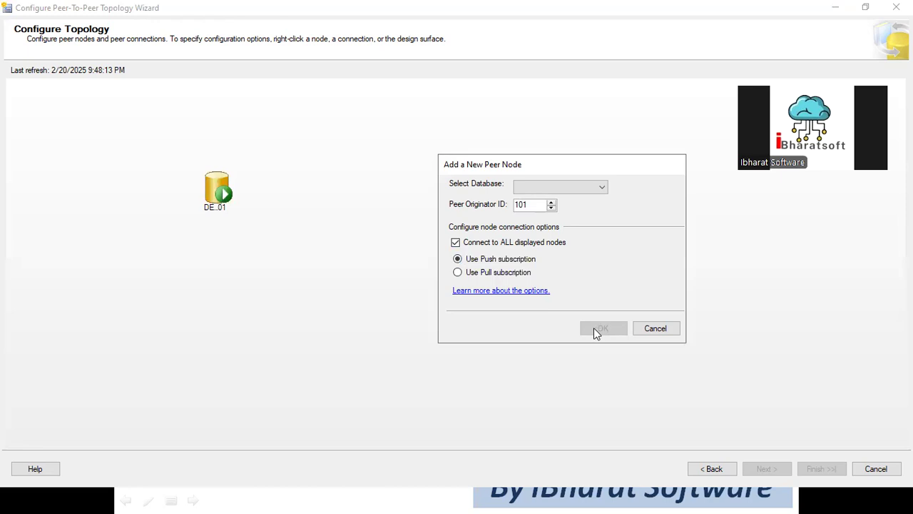
click(542, 186)
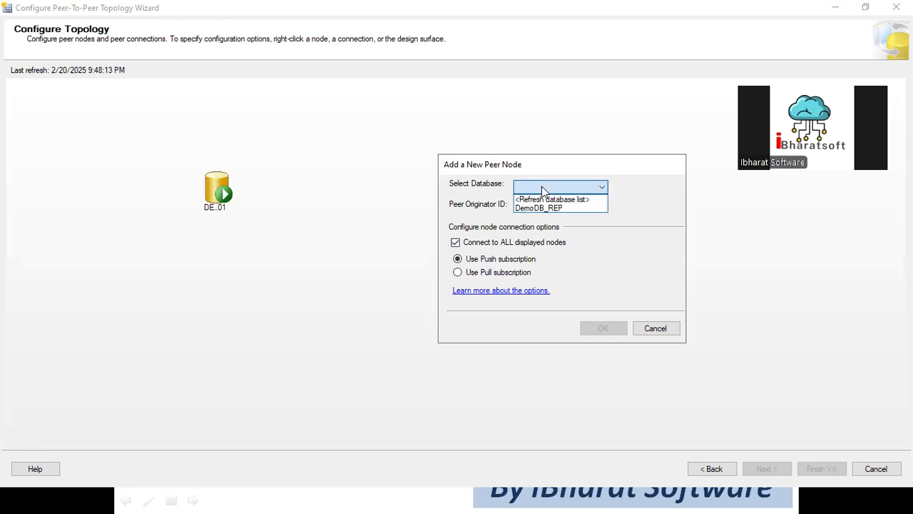
click(533, 208)
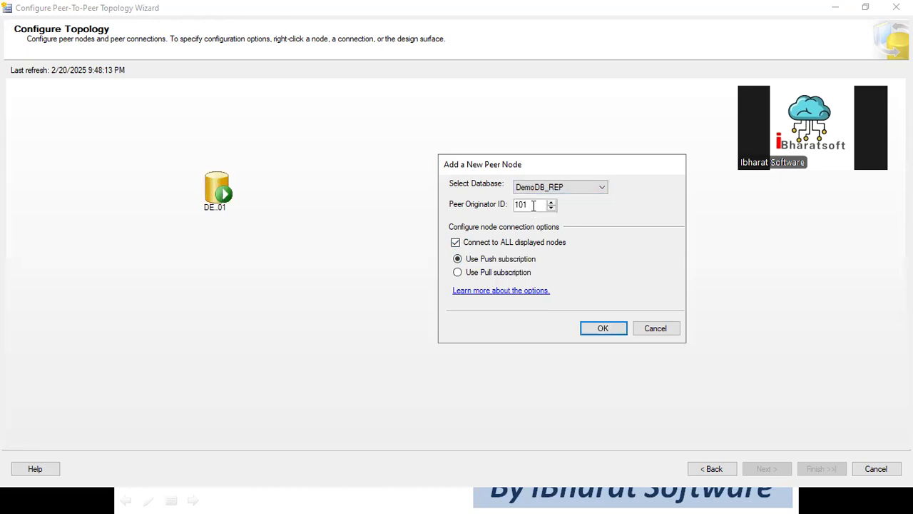
click(601, 330)
mouse_move(501, 206)
drag(501, 205, 517, 123)
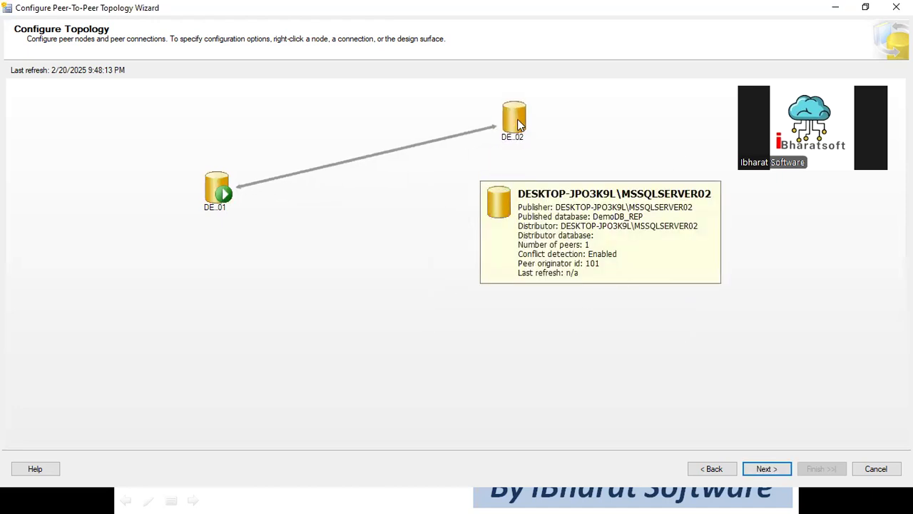
Add an MSSQLSERVER03 peer node with database DemoDB_REP and Peer Originator ID 1, connected to all displayed nodes by push subscription.
right_click(460, 264)
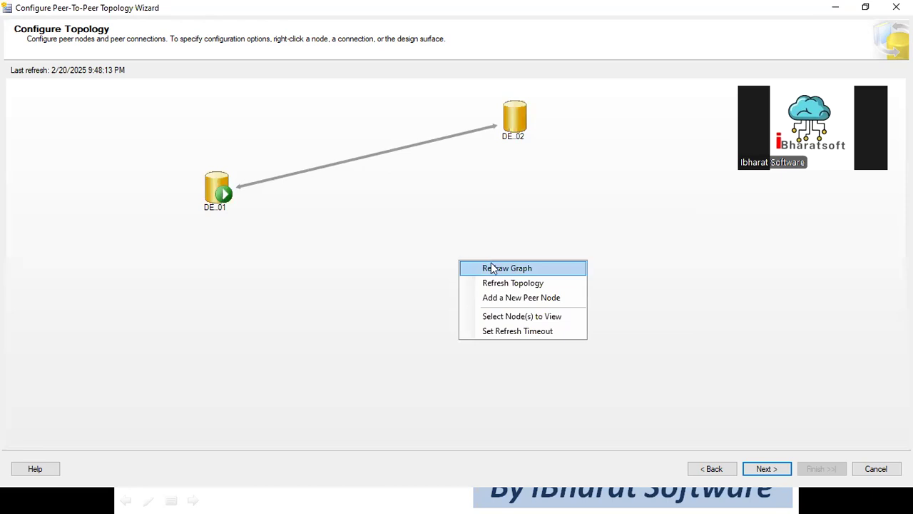
click(504, 304)
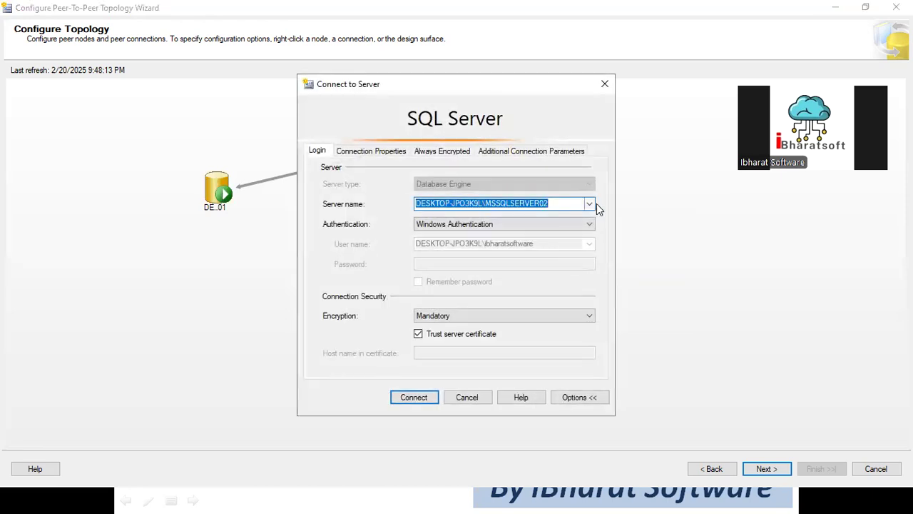
click(590, 204)
click(511, 225)
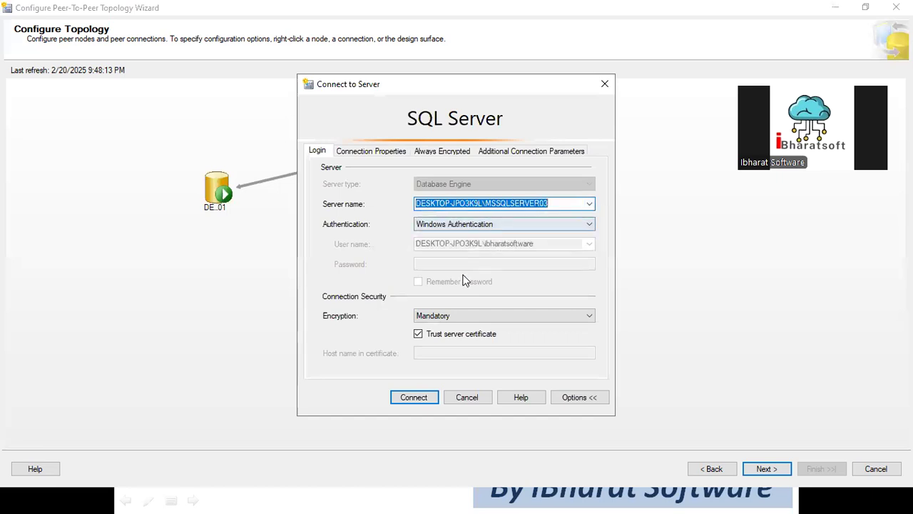
click(416, 397)
click(436, 182)
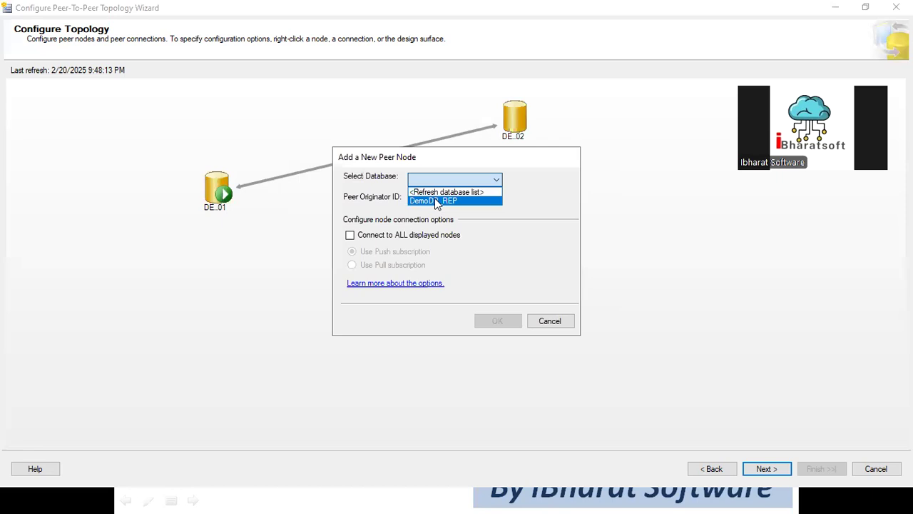
click(437, 201)
click(372, 237)
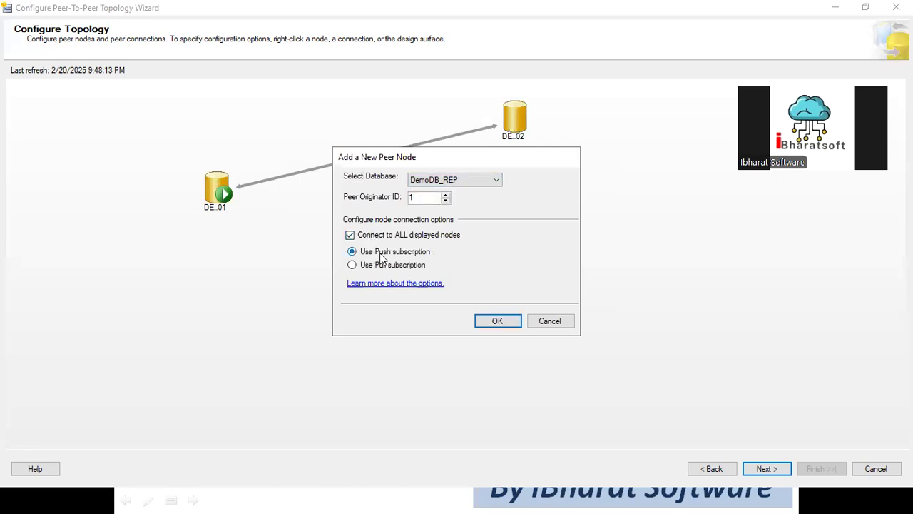
click(499, 321)
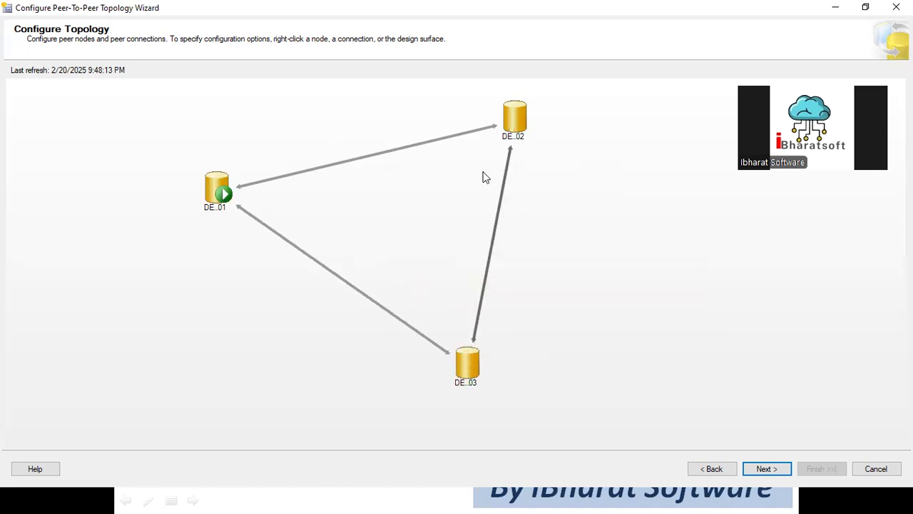
drag(514, 115, 530, 118)
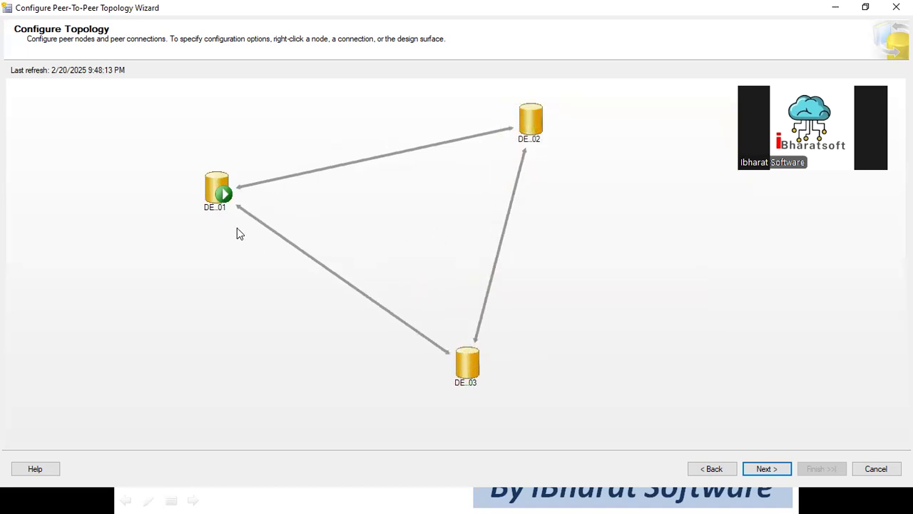
Connect the MSSQLSERVER03 node to all displayed nodes, and delete that peer node from the topology.
mouse_move(471, 377)
right_click(465, 363)
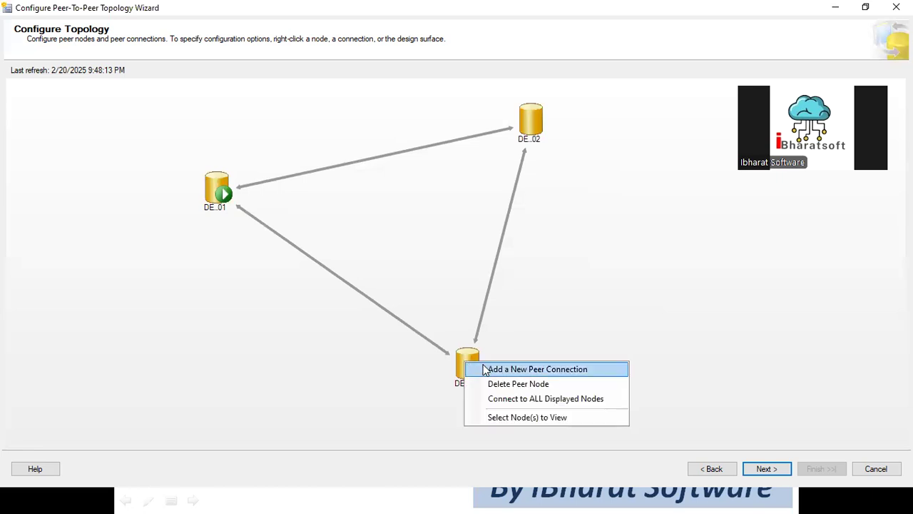
click(507, 400)
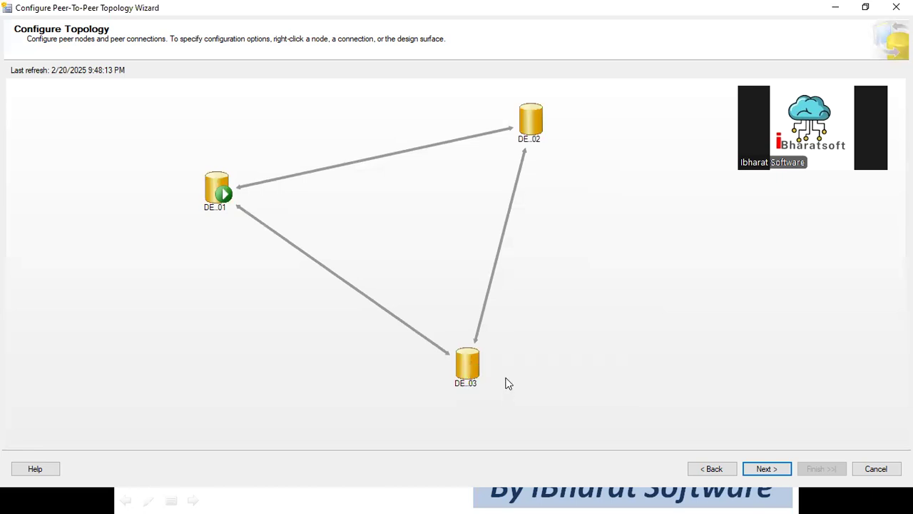
right_click(468, 363)
click(500, 384)
click(583, 272)
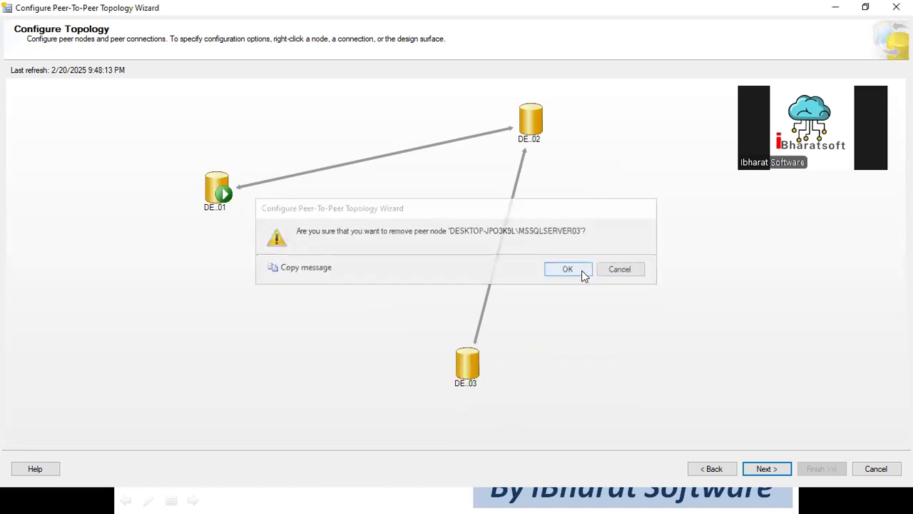
Re-add the MSSQLSERVER03 peer node with database DemoDB_REP, entering Peer Originator ID 102 and connecting it to all displayed nodes by push subscription.
right_click(469, 239)
click(519, 277)
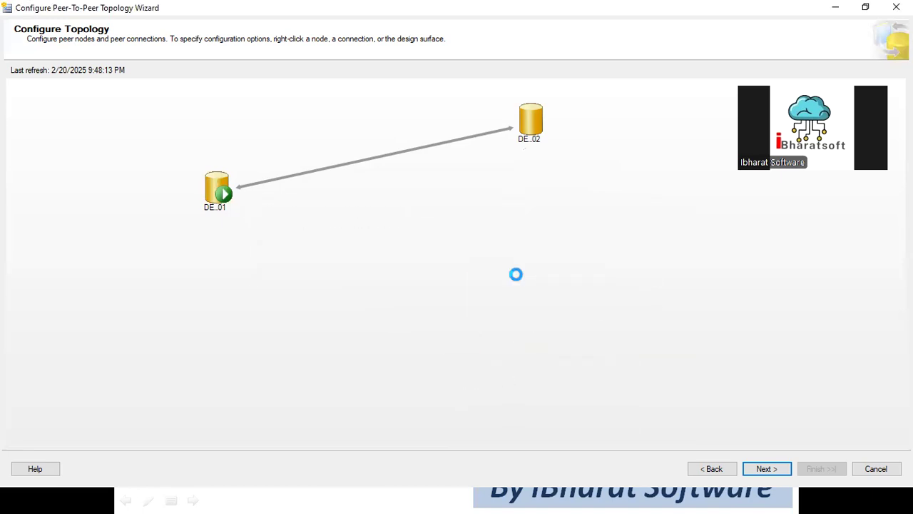
click(415, 396)
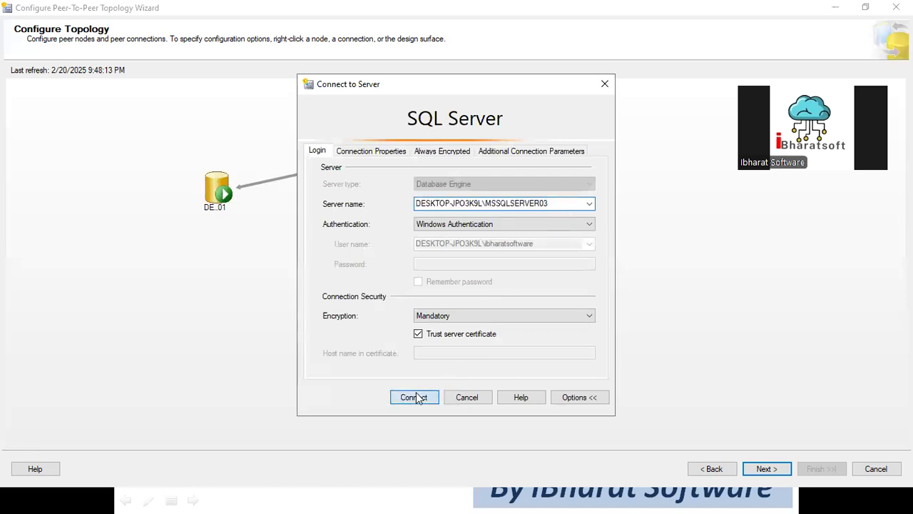
text(102)
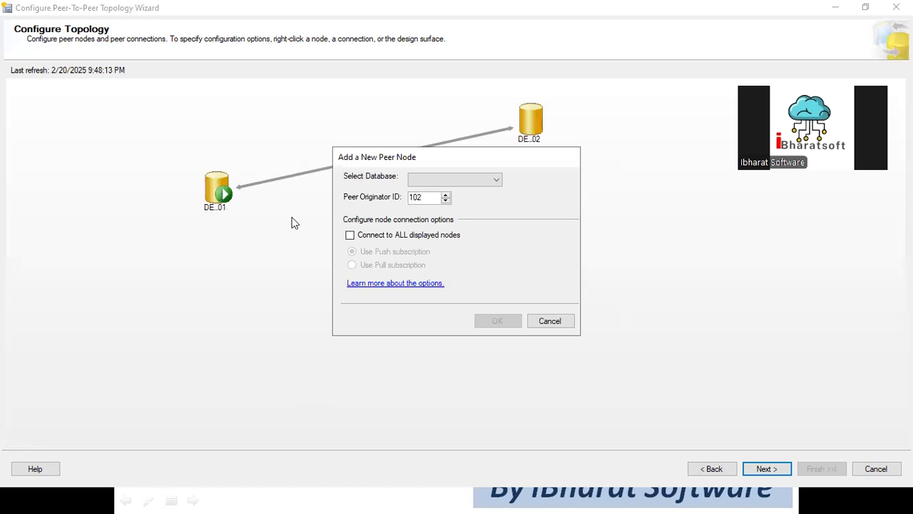
click(350, 237)
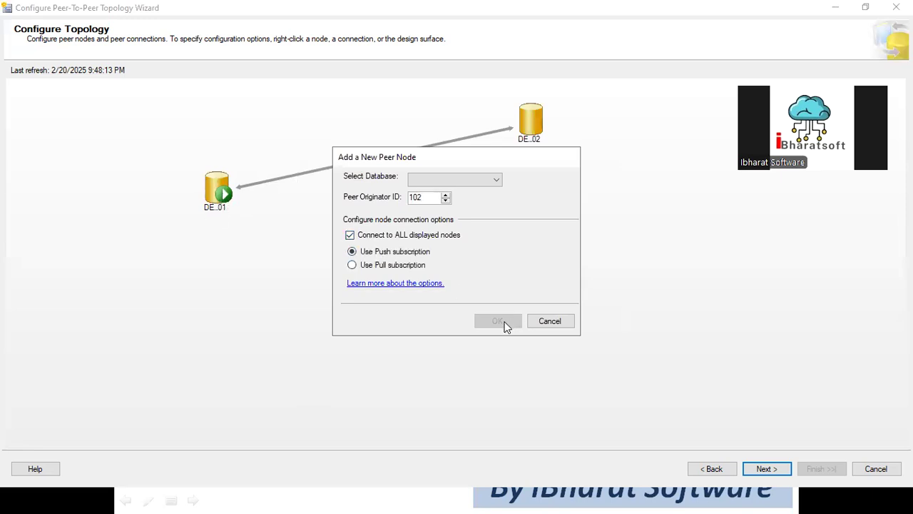
click(449, 180)
click(438, 200)
click(498, 321)
mouse_move(483, 364)
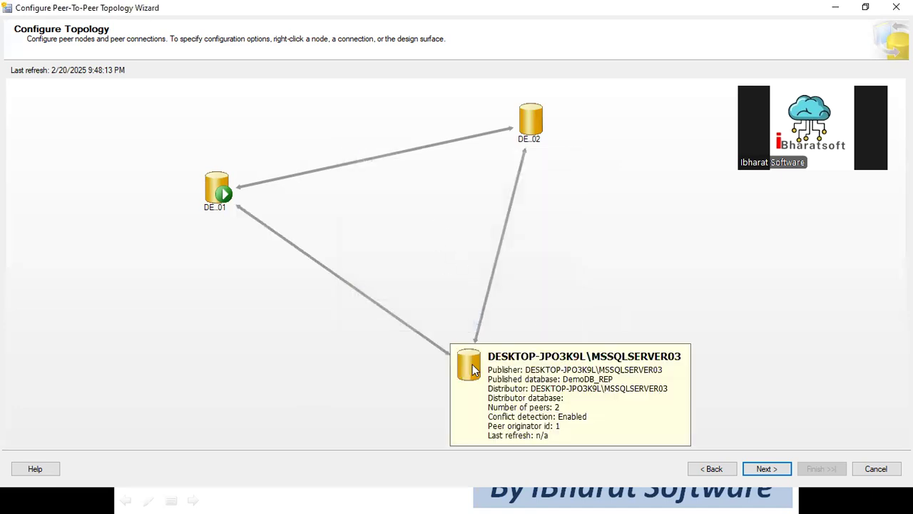
Set the Log Reader Agents for MSSQLSERVER02 and MSSQLSERVER03 to run under the SQL Server Agent service account.
click(763, 469)
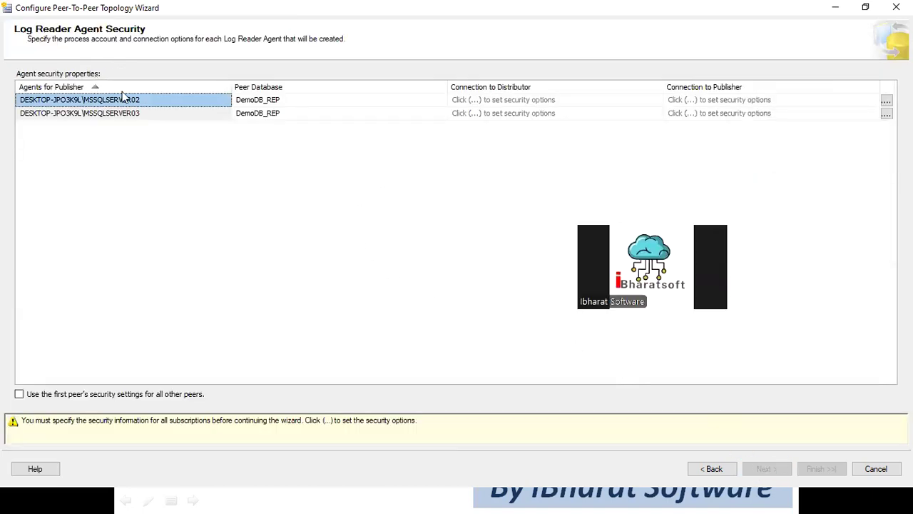
click(885, 100)
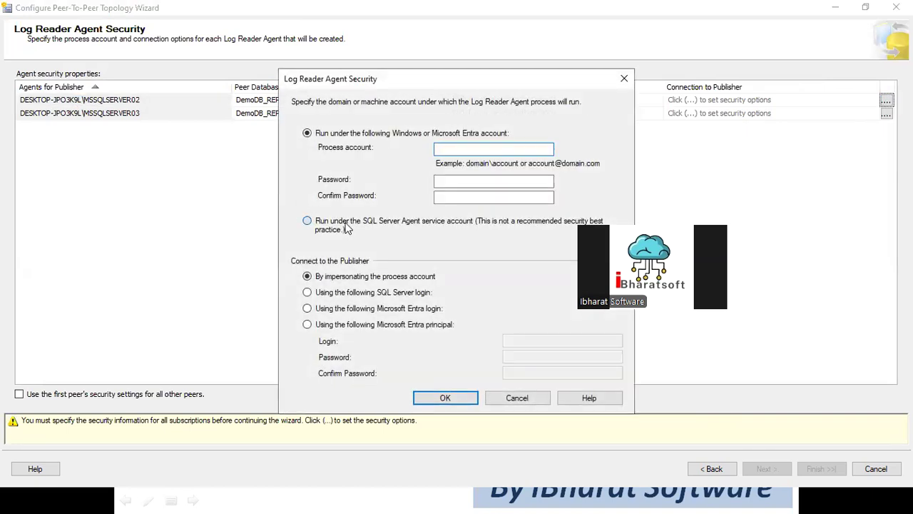
click(306, 221)
click(436, 399)
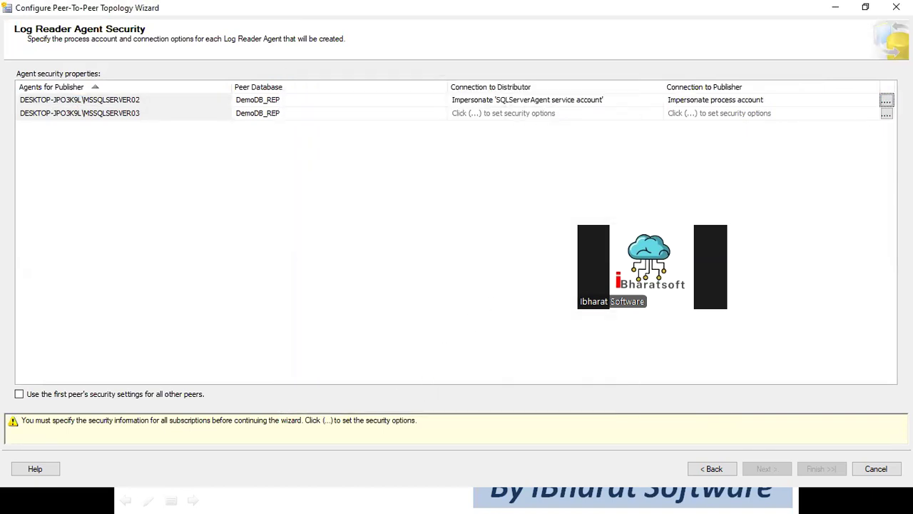
click(885, 114)
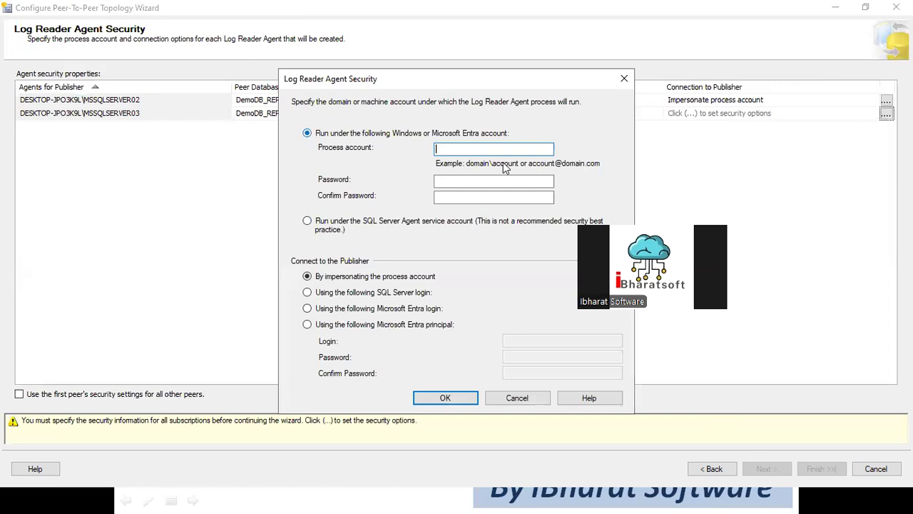
click(362, 232)
click(421, 397)
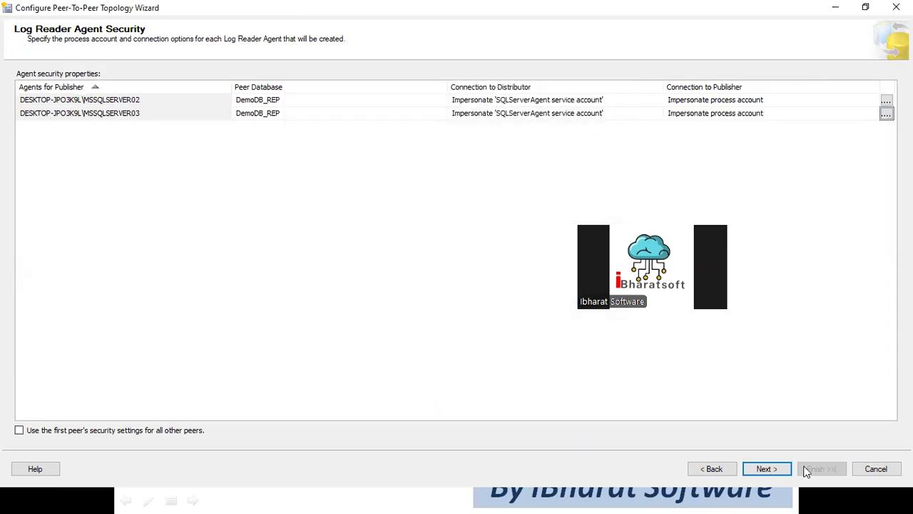
Set the Distribution Agents for MSSQLSERVER01, MSSQLSERVER02 and MSSQLSERVER03 to run under the SQL Server Agent service account.
click(762, 468)
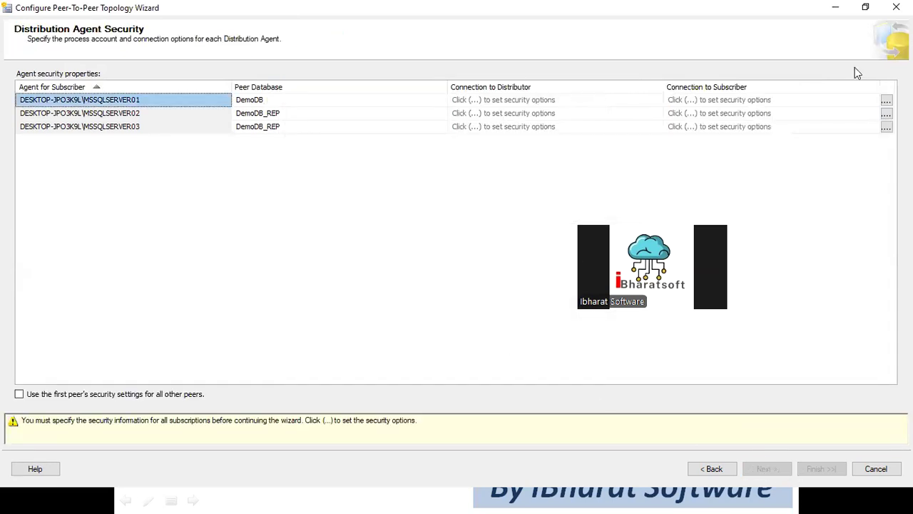
click(886, 101)
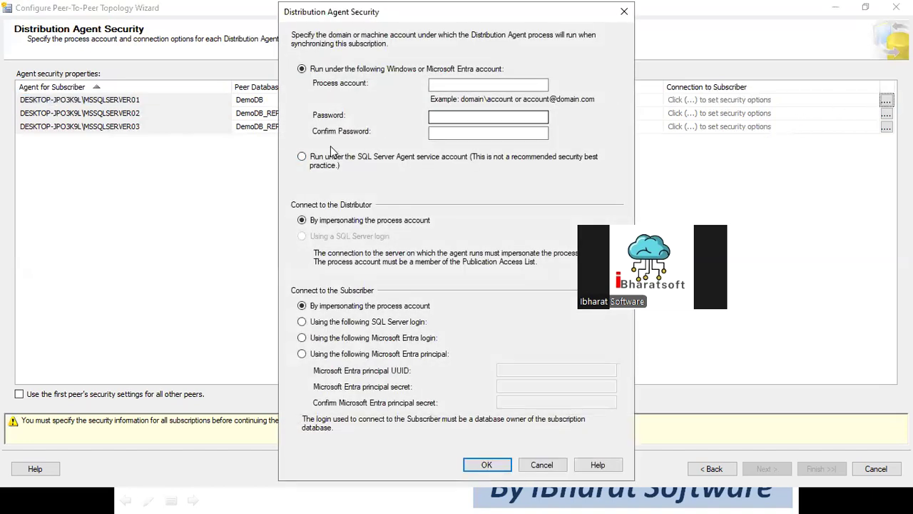
click(356, 158)
click(478, 468)
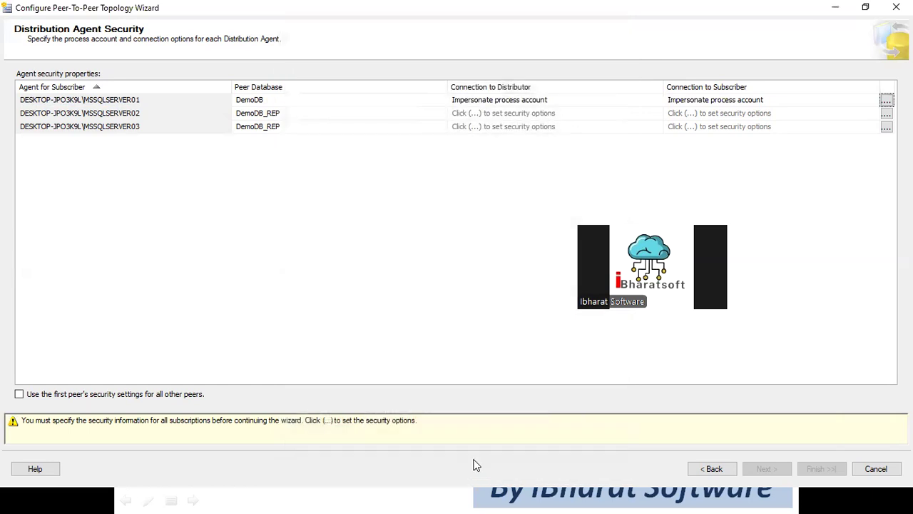
click(886, 113)
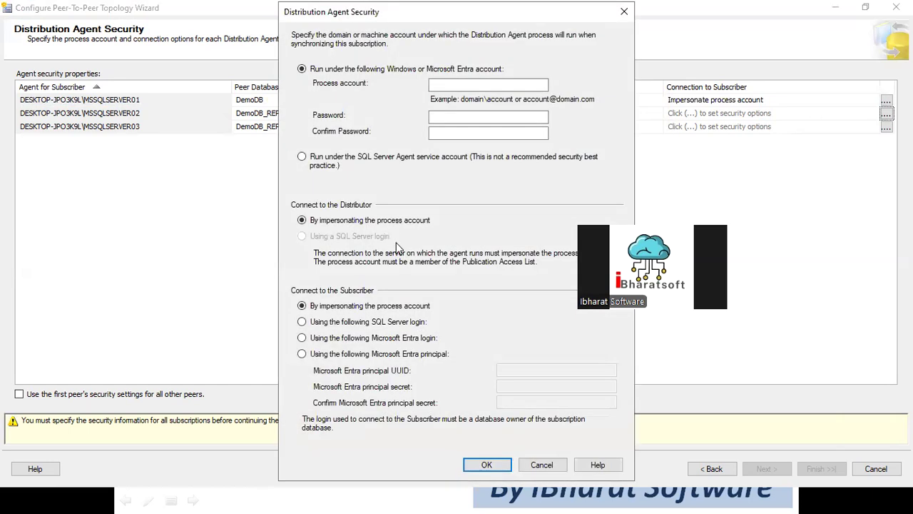
click(332, 167)
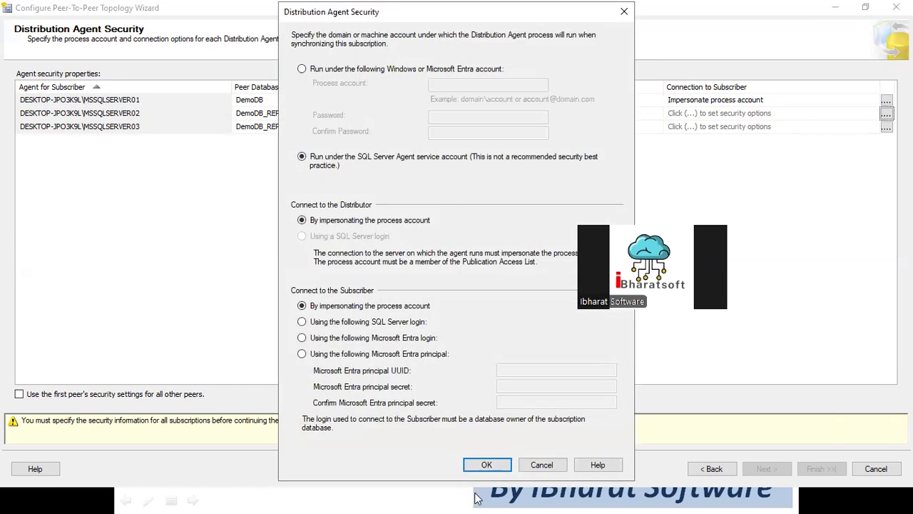
click(487, 464)
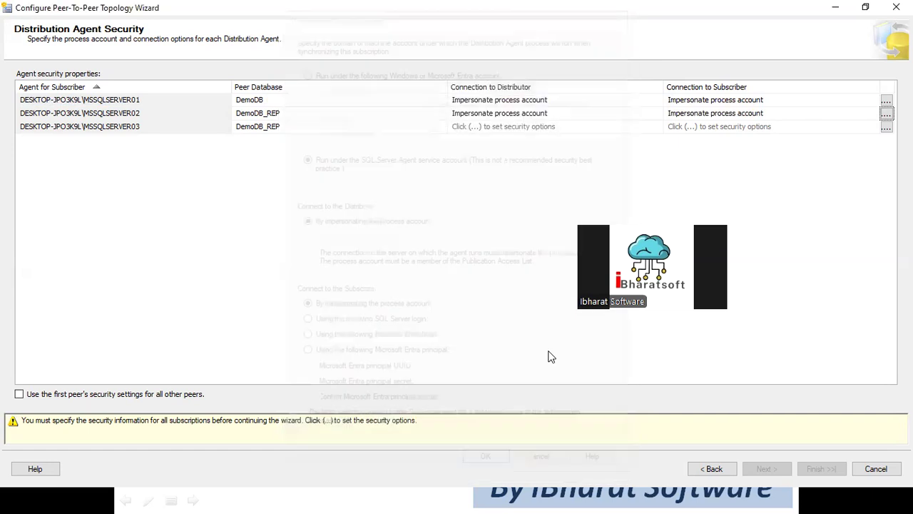
click(886, 126)
click(313, 164)
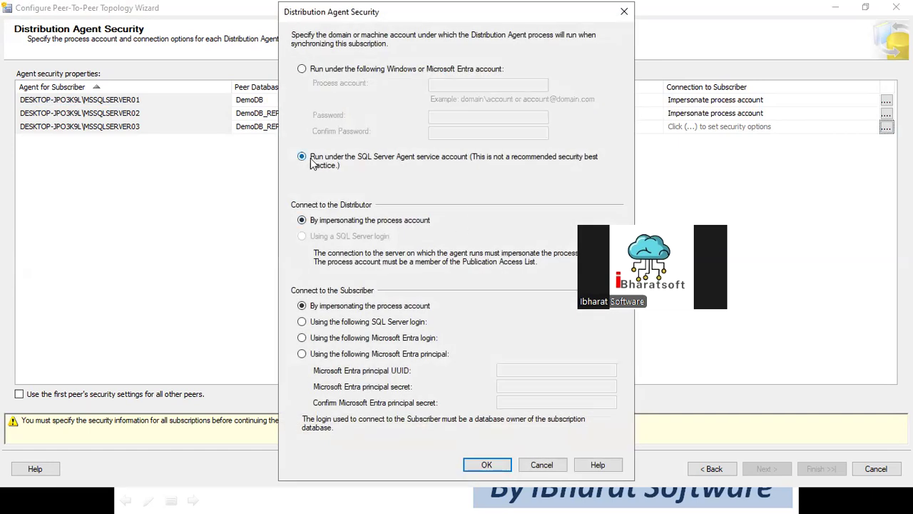
click(482, 467)
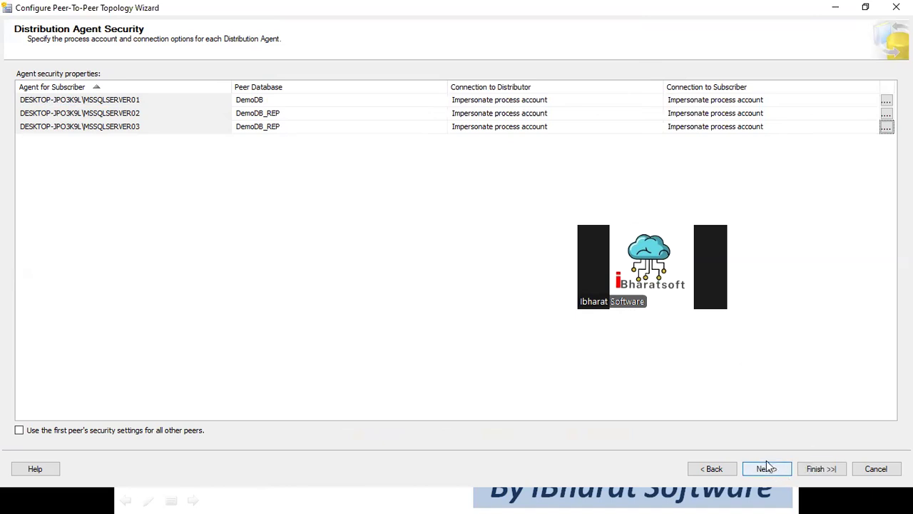
Declare the peer databases as created manually or restored from an unchanged backup, and finish building the peer-to-peer topology.
click(777, 466)
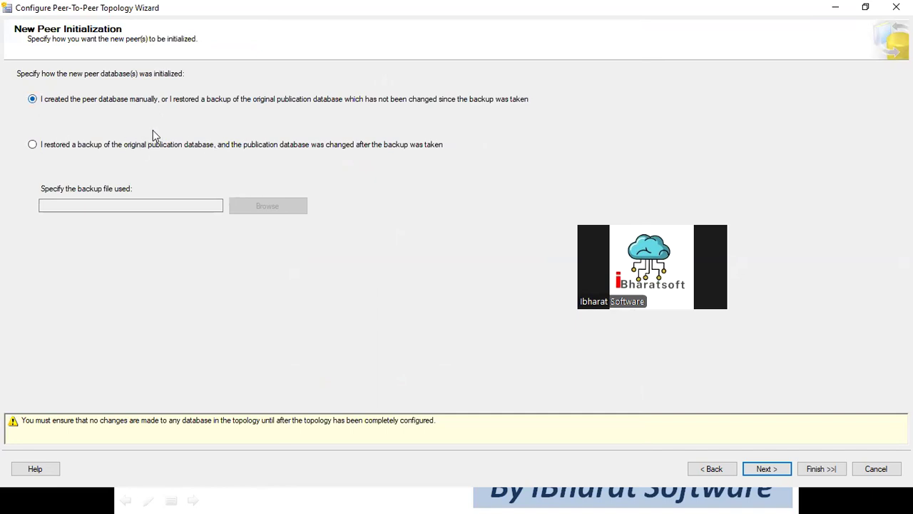
click(65, 145)
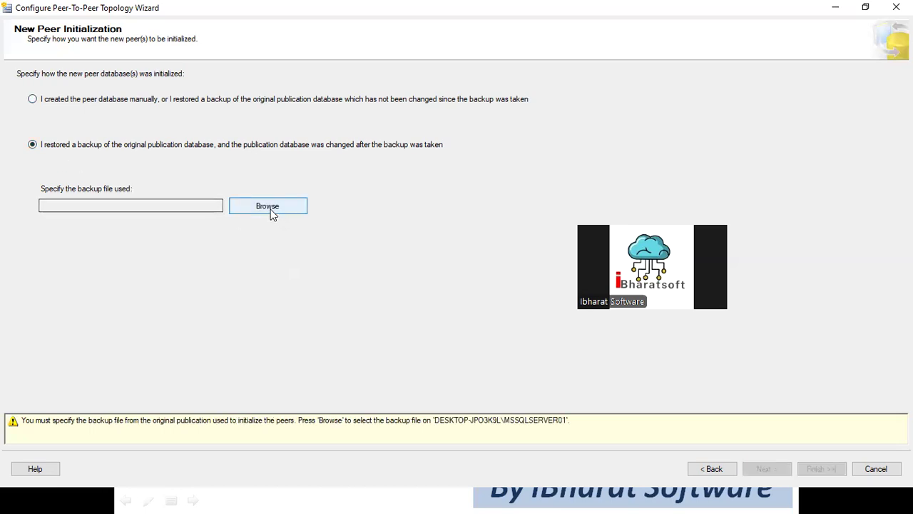
click(96, 103)
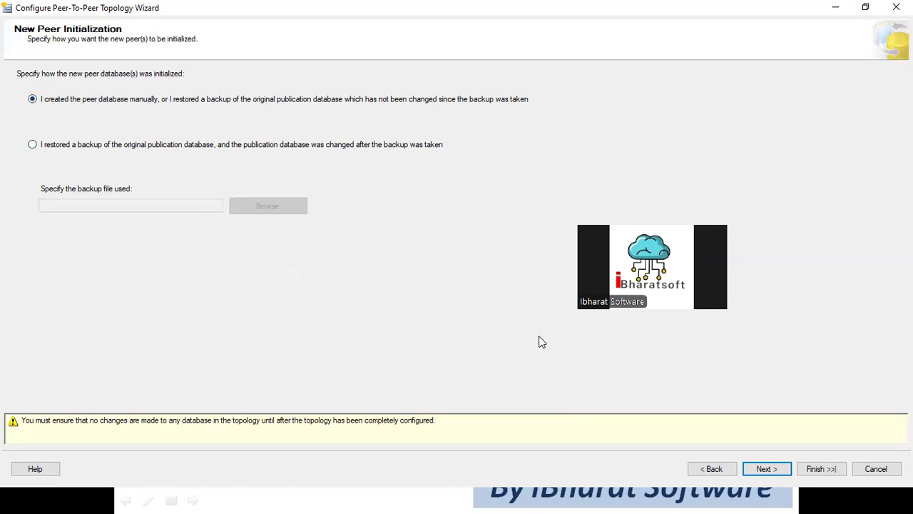
click(760, 467)
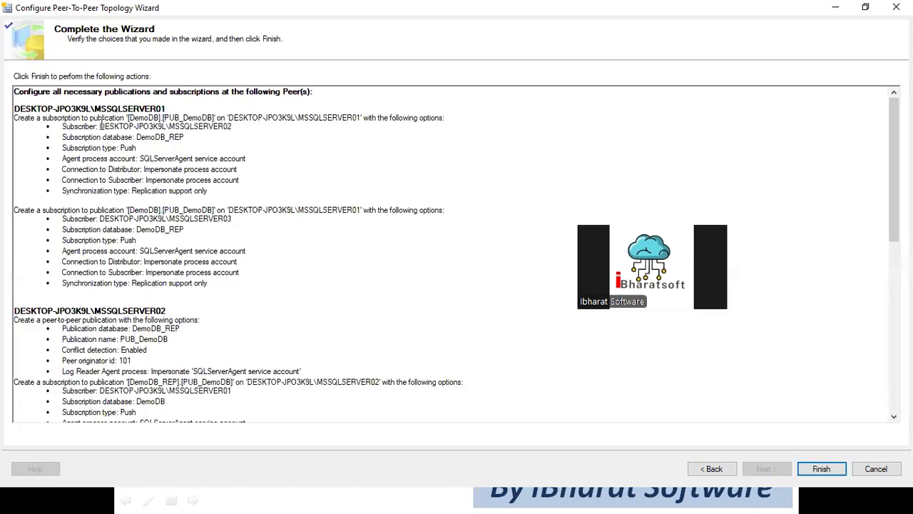
click(818, 472)
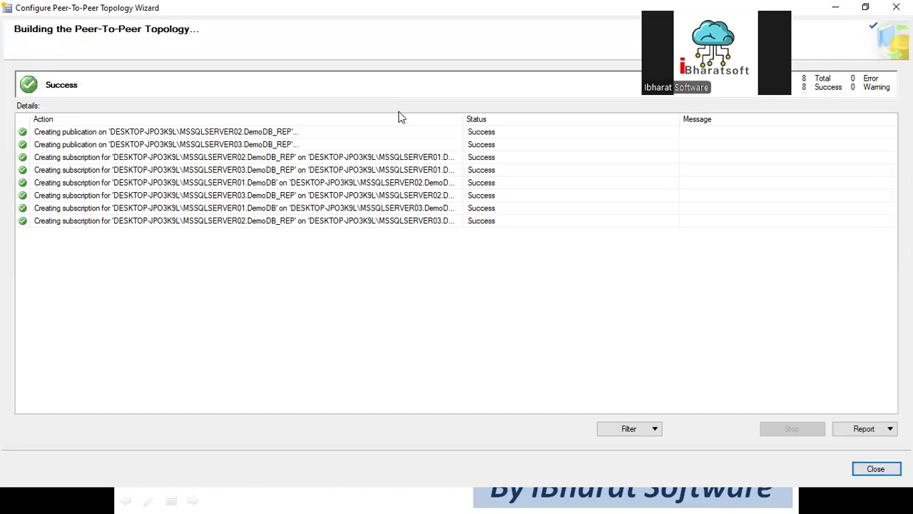
click(876, 469)
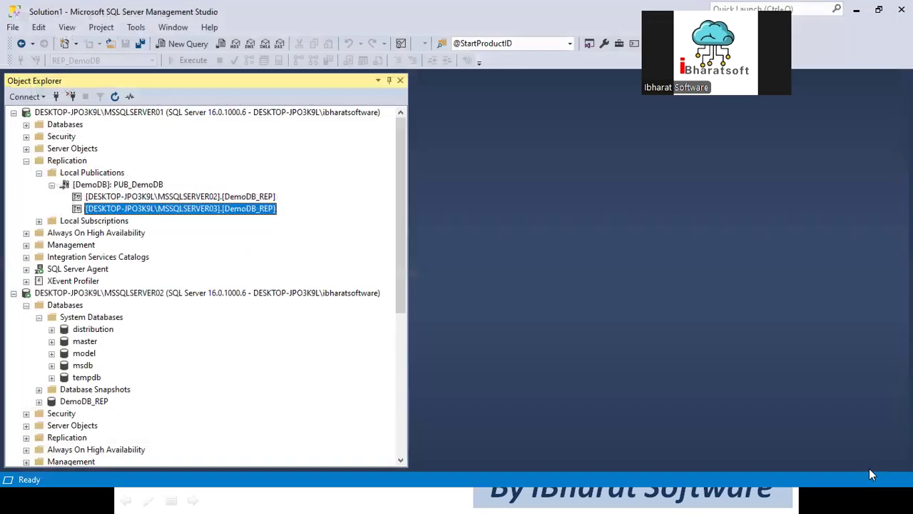
Add a row with Deptno 8 and DName XYZ to the dbo.DEPT table of DemoDB on MSSQLSERVER01.
click(27, 124)
click(39, 184)
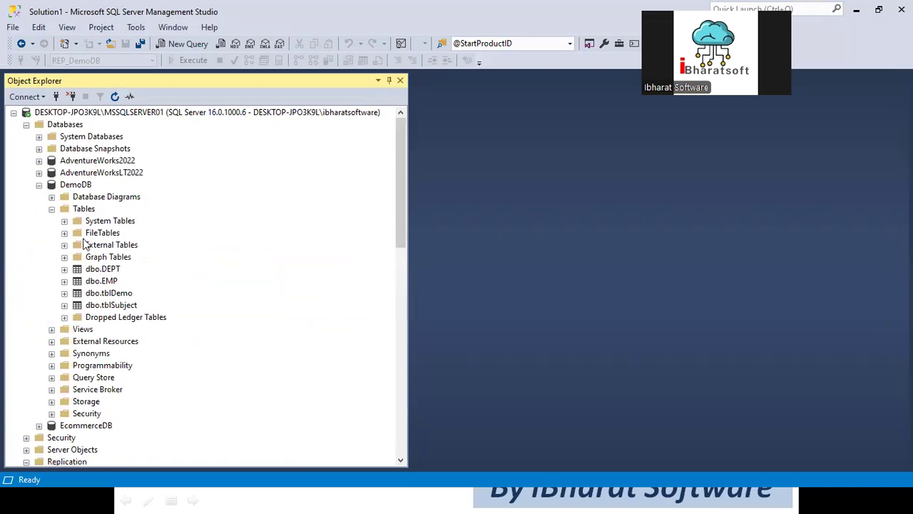
right_click(99, 273)
click(132, 231)
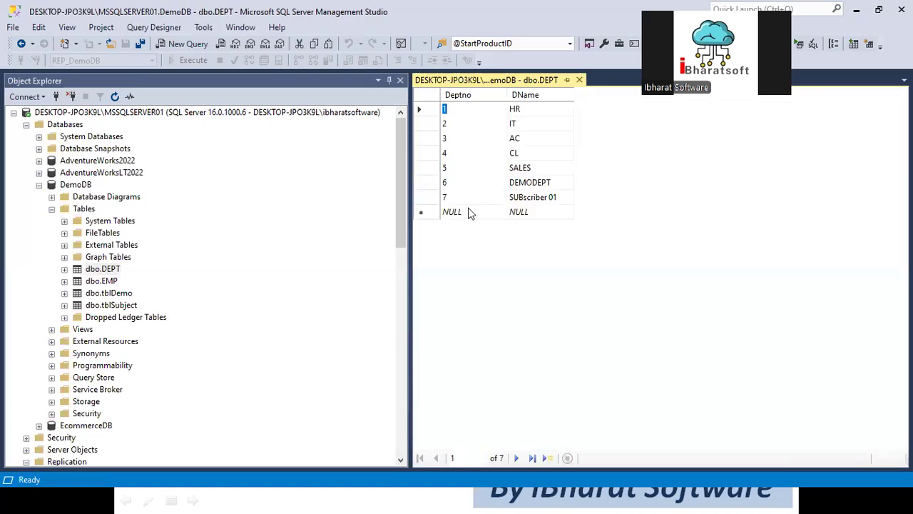
click(469, 210)
text(8)
click(529, 212)
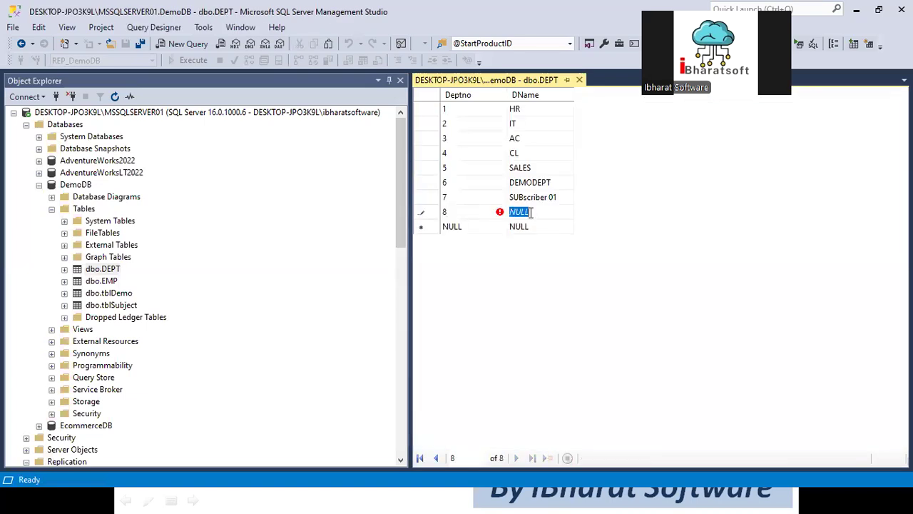
text(XYZ)
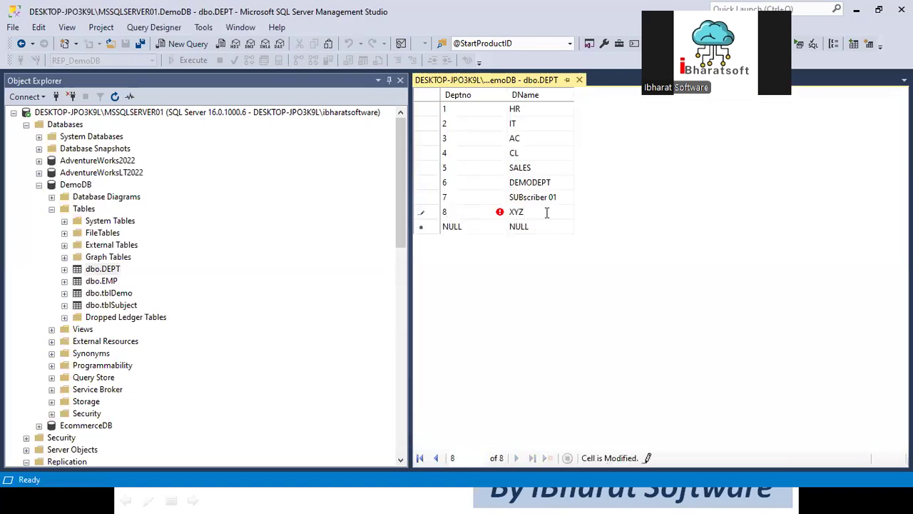
click(579, 79)
Query the top 1000 rows of dbo.DEPT in DemoDB on MSSQLSERVER01.
click(99, 269)
right_click(100, 269)
click(145, 234)
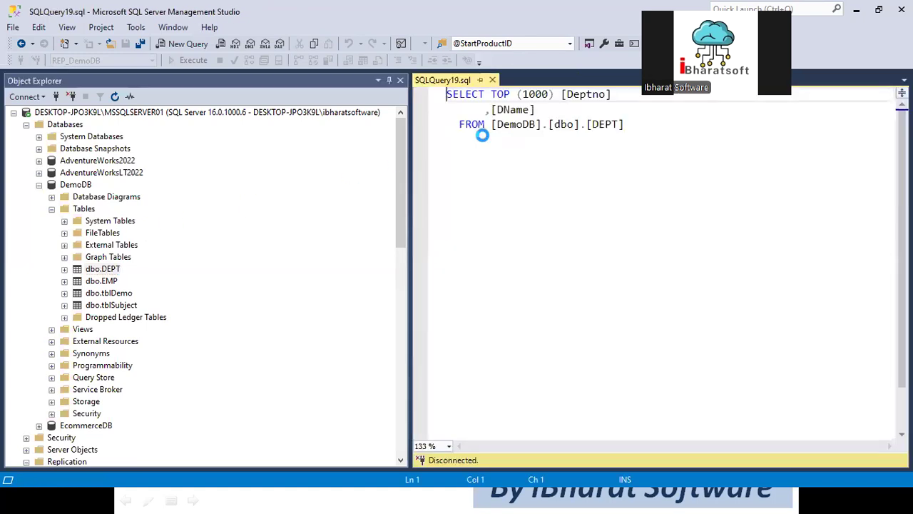
Rewrite the DEPT query to select all columns with * from [dbo].[DEPT], without the TOP clause or database name.
drag(661, 147, 414, 90)
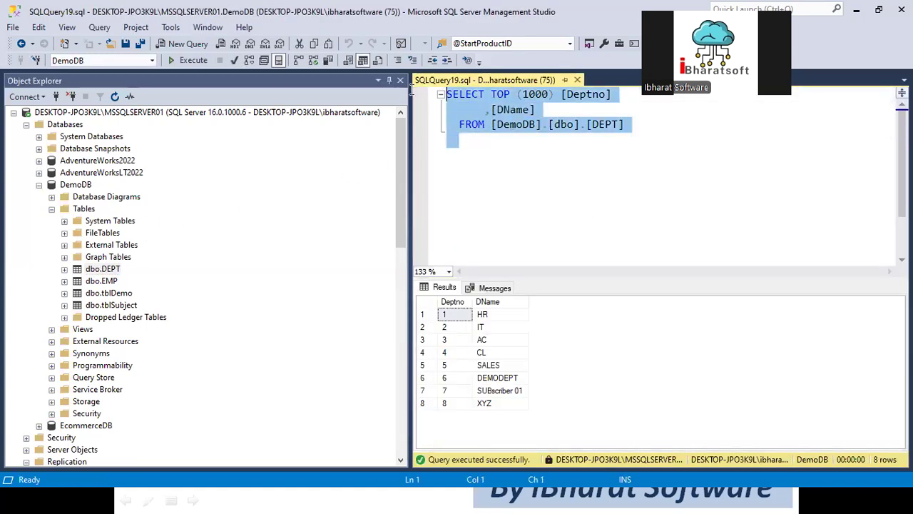
click(540, 135)
drag(546, 126, 486, 98)
click(491, 95)
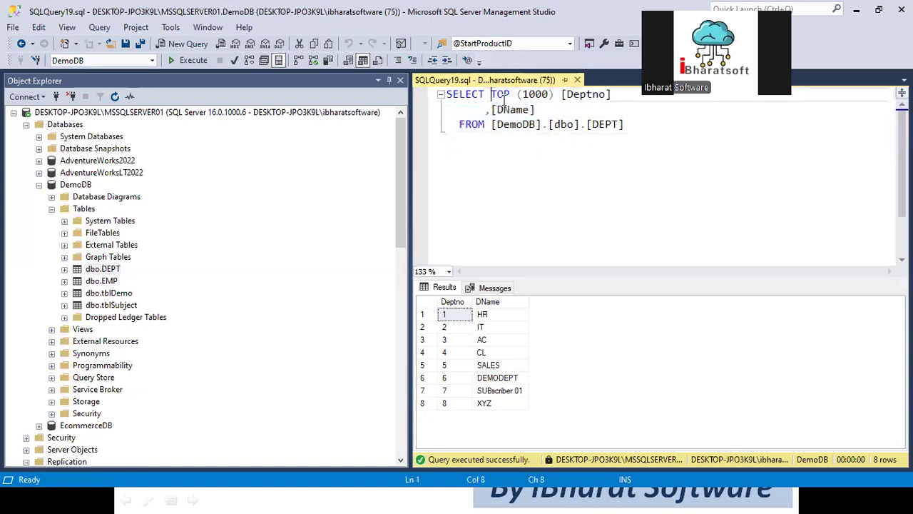
shift+click(544, 111)
text(*)
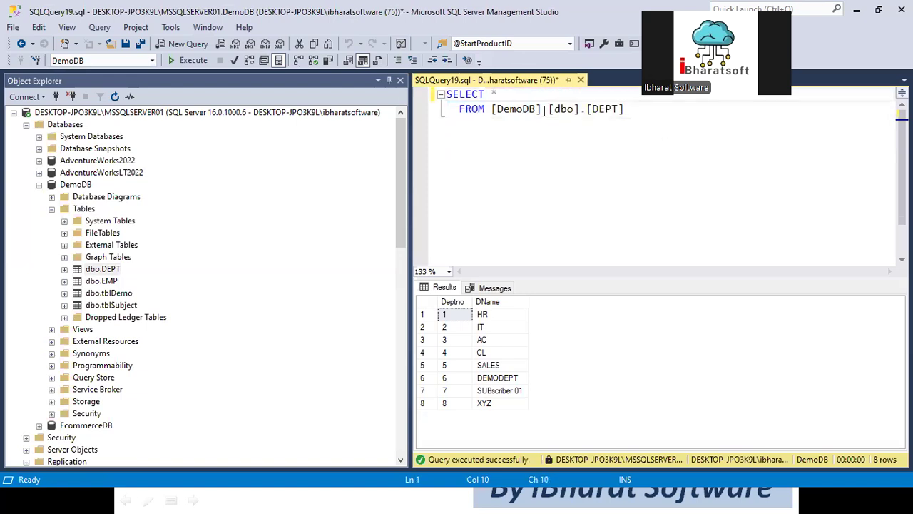
double_click(510, 111)
key(Delete)
key(Delete)
key(End)
key(Return)
Run the simplified DEPT query and copy its whole text.
click(197, 60)
key(ctrl+a)
key(ctrl+c)
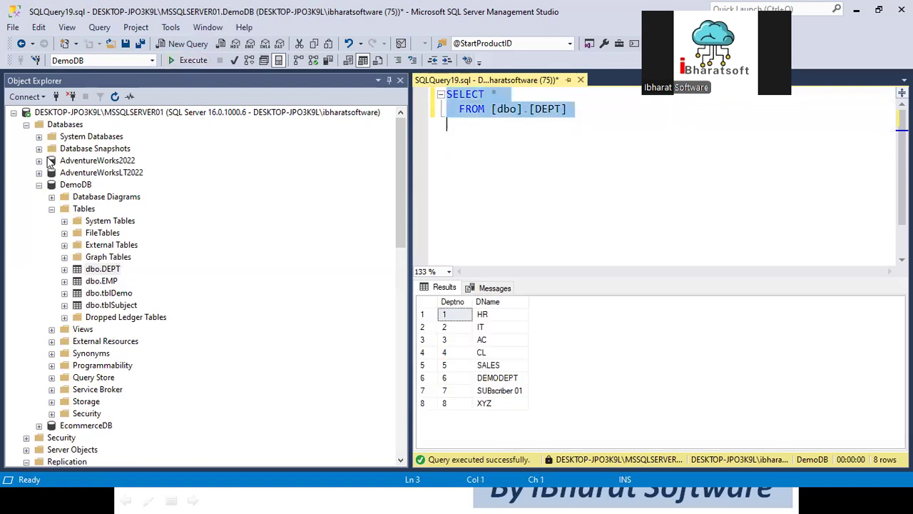
Run the copied DEPT query in a new query against DemoDB_REP on MSSQLSERVER02.
click(27, 125)
scroll(91, 348, down, 1)
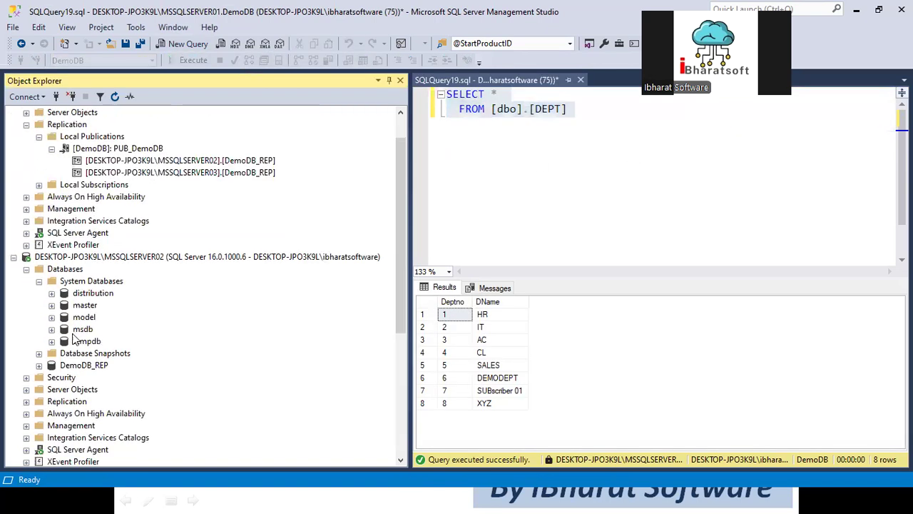
click(38, 281)
click(79, 305)
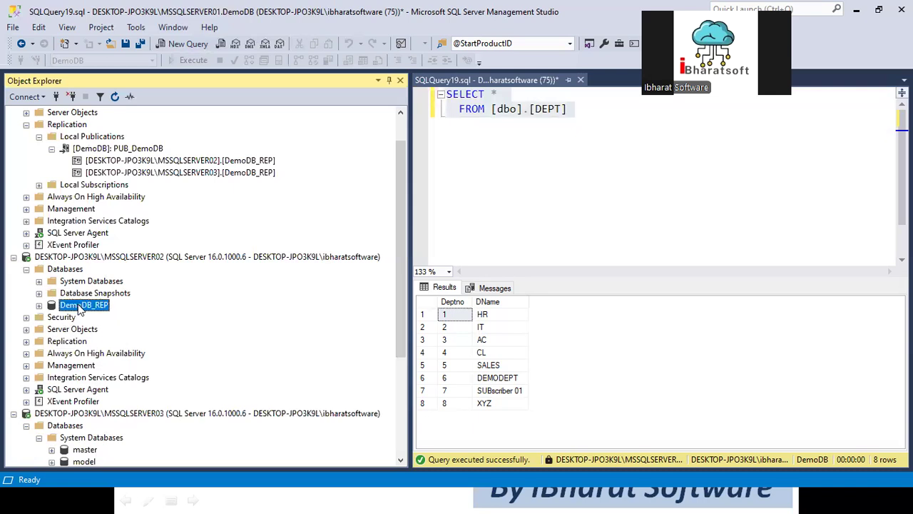
click(188, 44)
key(ctrl+v)
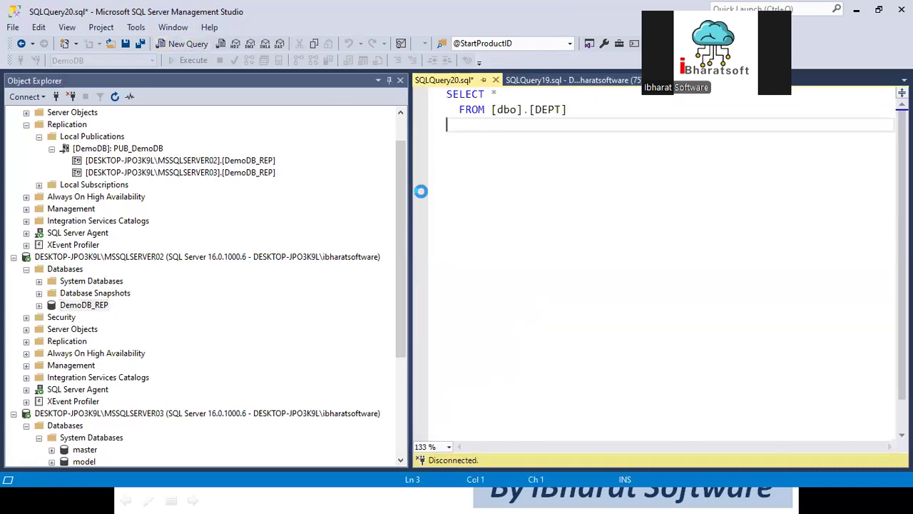
key(F5)
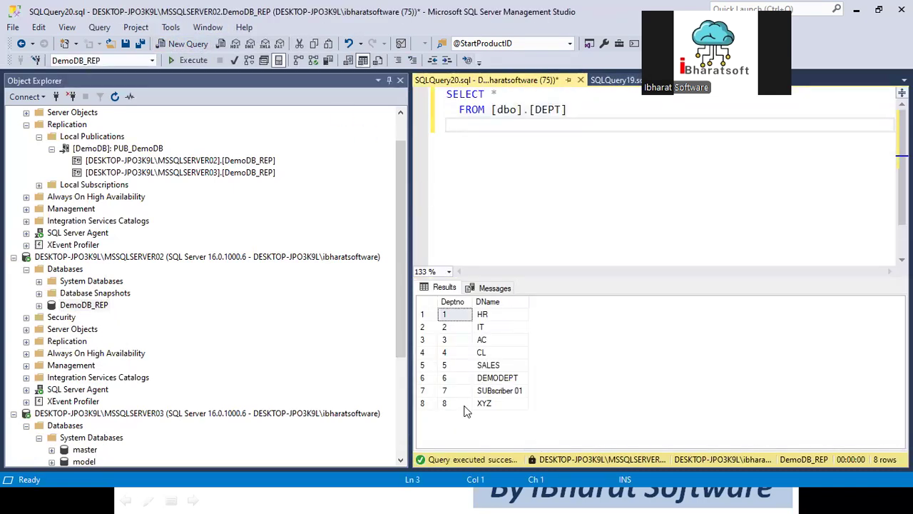
Run the copied DEPT query in a new query against DemoDB_REP on MSSQLSERVER03.
scroll(89, 378, down, 3)
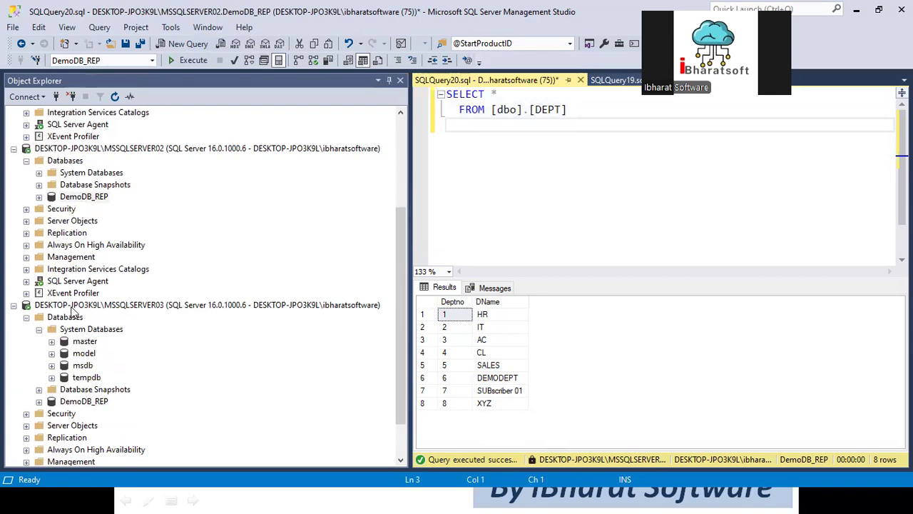
click(74, 307)
click(83, 401)
click(197, 45)
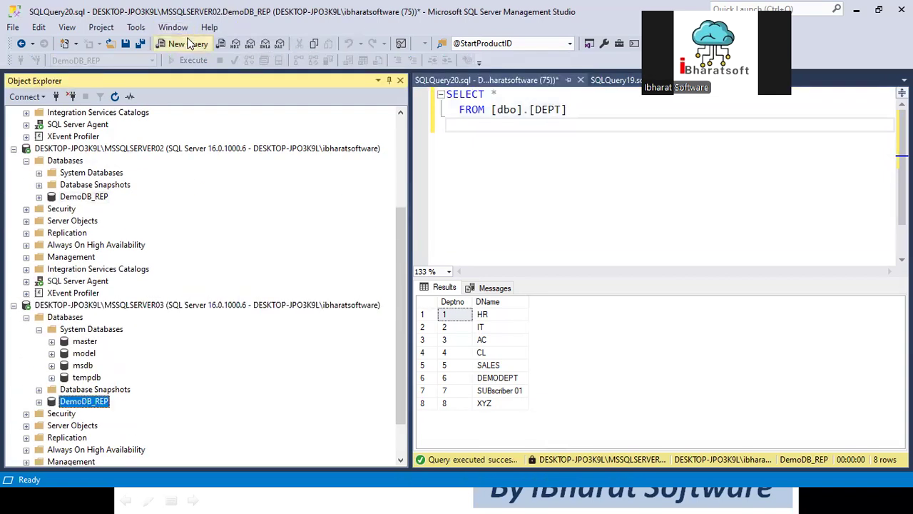
key(ctrl+v)
key(F5)
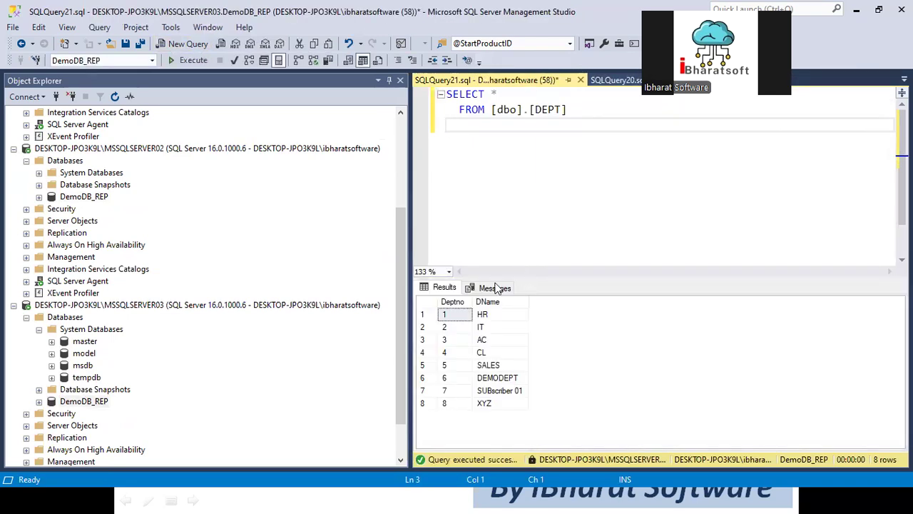
Try to open the top 200 rows of dbo.DEPT in DemoDB_REP on MSSQLSERVER03 for editing.
click(38, 401)
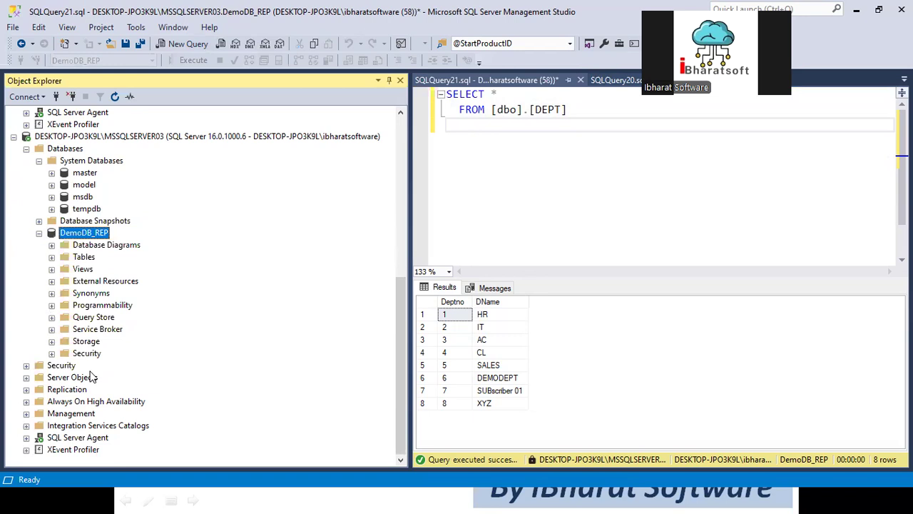
click(51, 258)
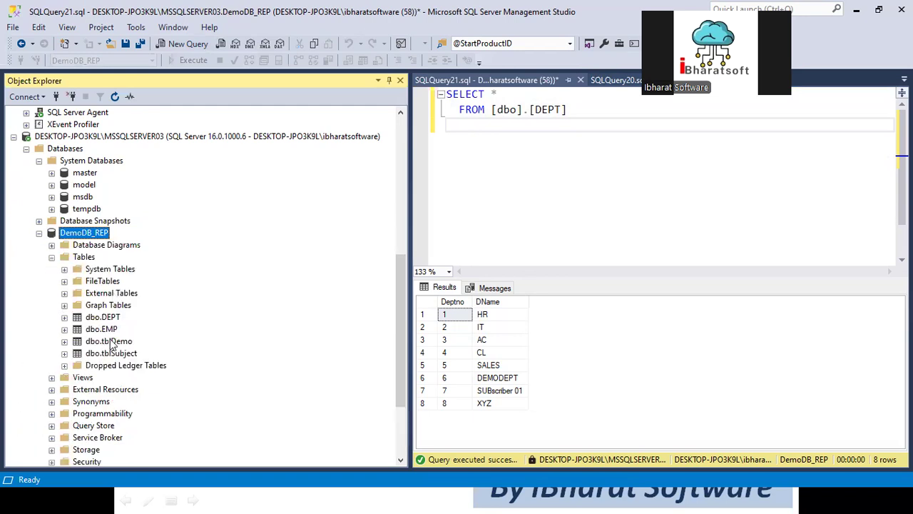
right_click(107, 319)
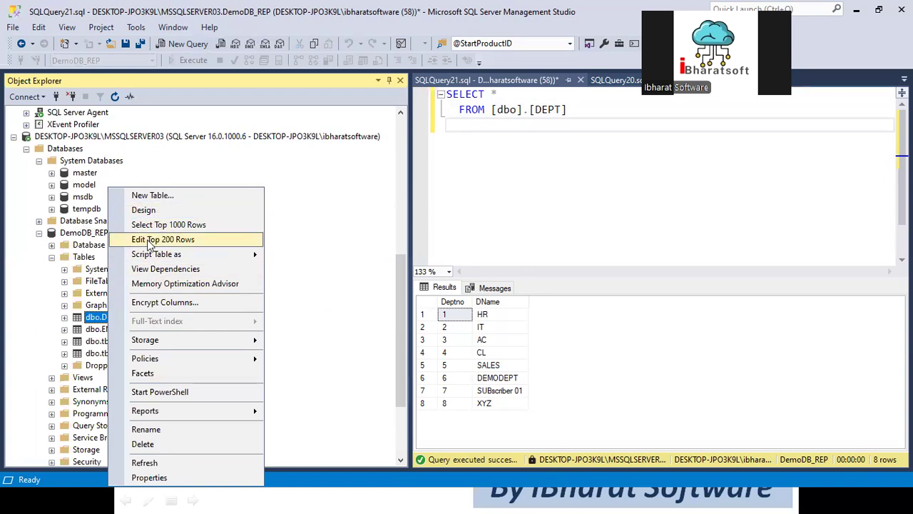
click(149, 239)
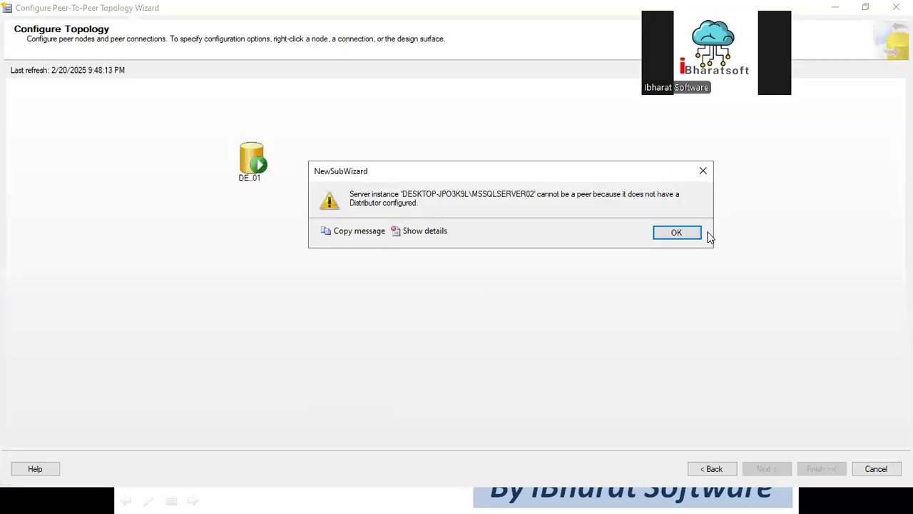
click(677, 232)
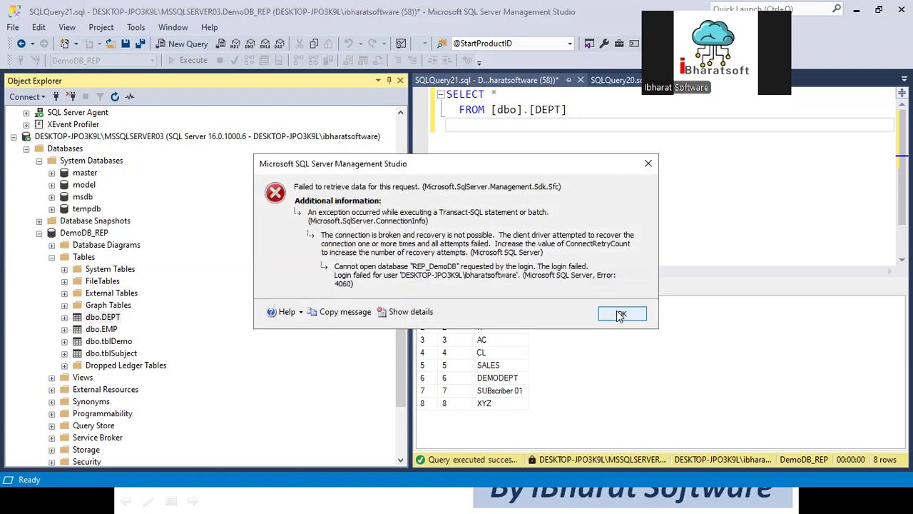
click(626, 312)
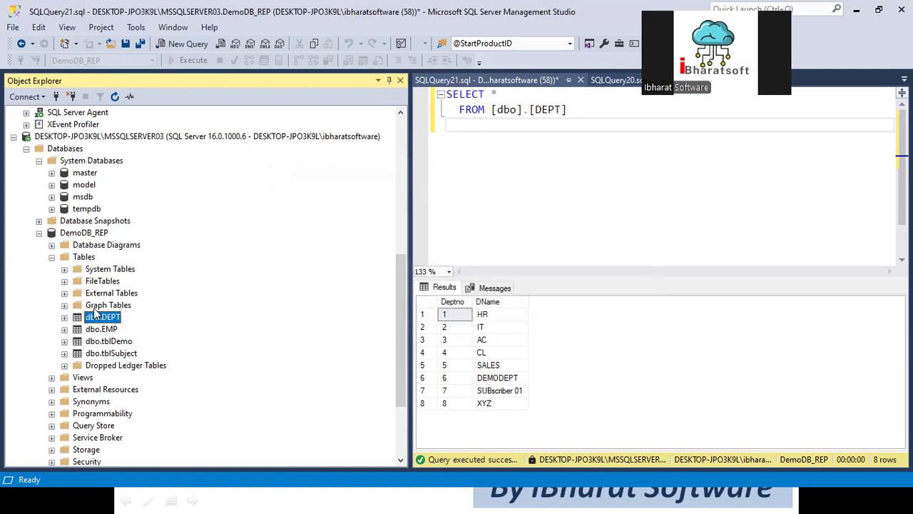
Refresh the MSSQLSERVER03 server and the table list of its DemoDB_REP database.
click(89, 234)
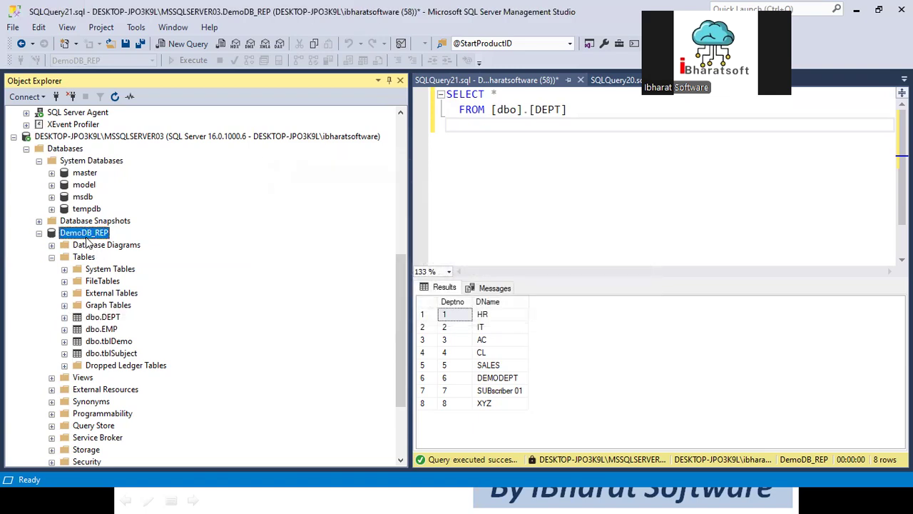
click(104, 136)
click(114, 96)
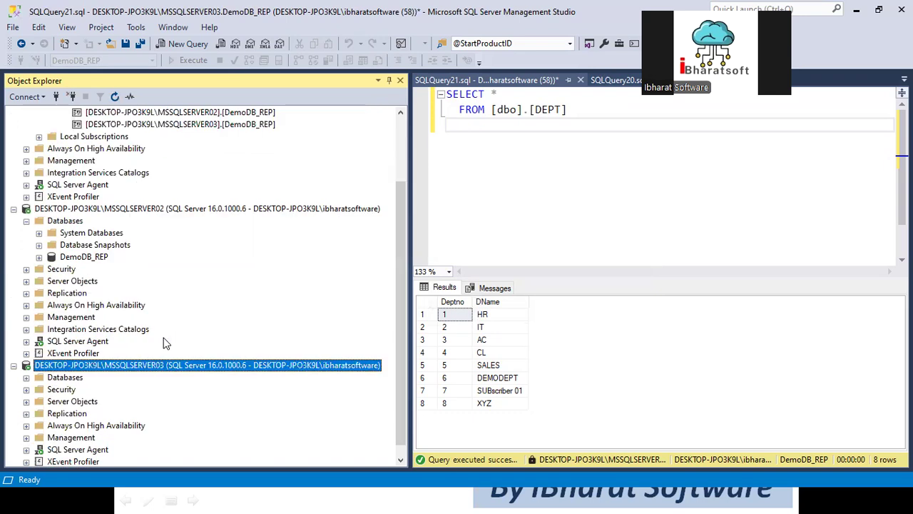
click(26, 377)
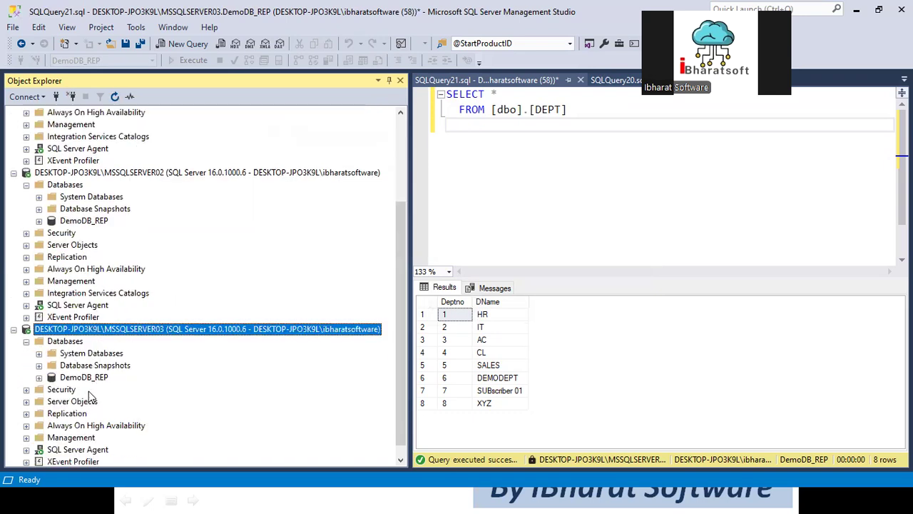
click(38, 365)
click(51, 353)
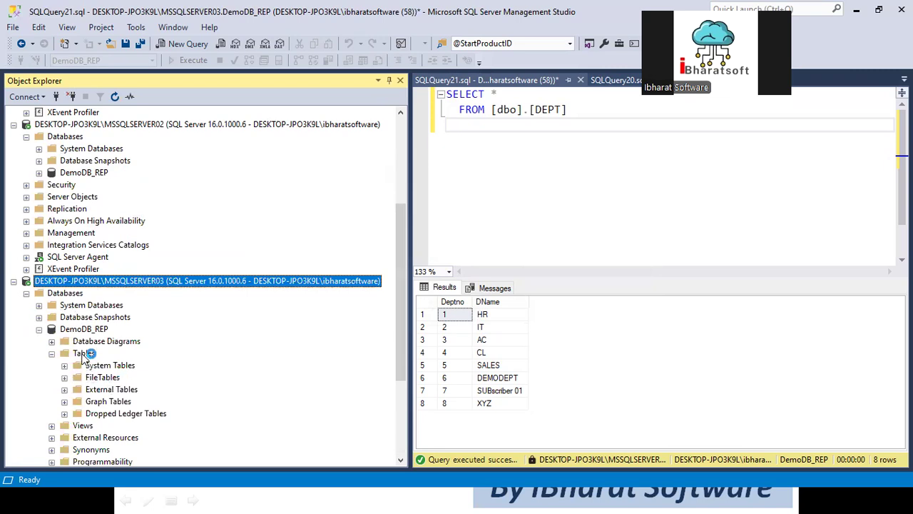
click(83, 353)
click(114, 96)
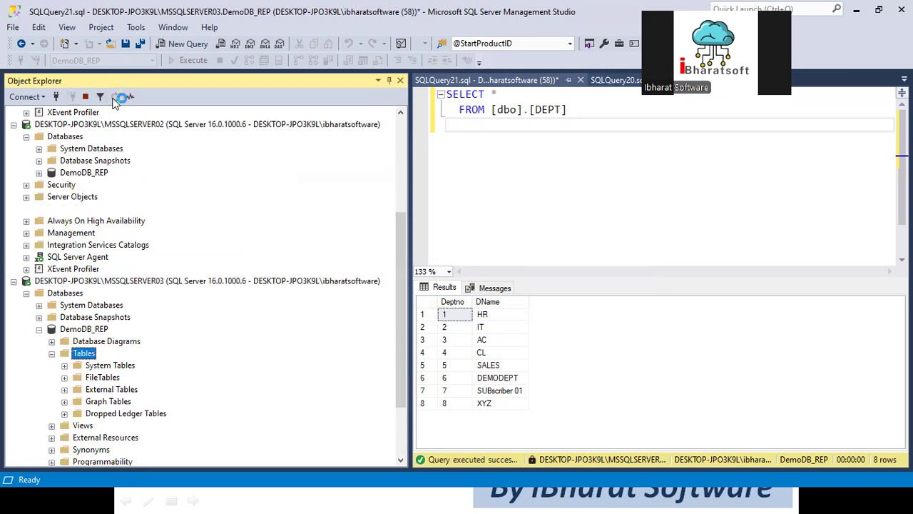
Try again to edit the top 200 rows of dbo.DEPT on MSSQLSERVER03 and dismiss the error.
right_click(102, 401)
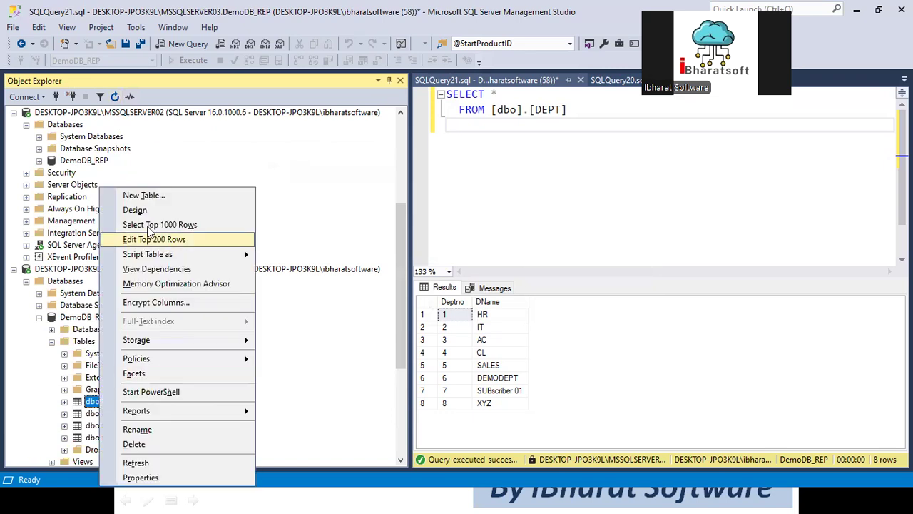
click(380, 348)
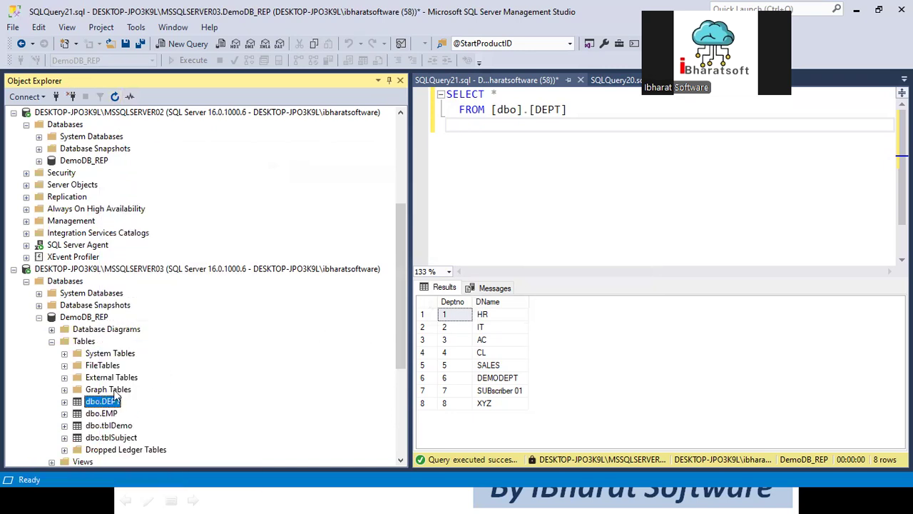
right_click(100, 403)
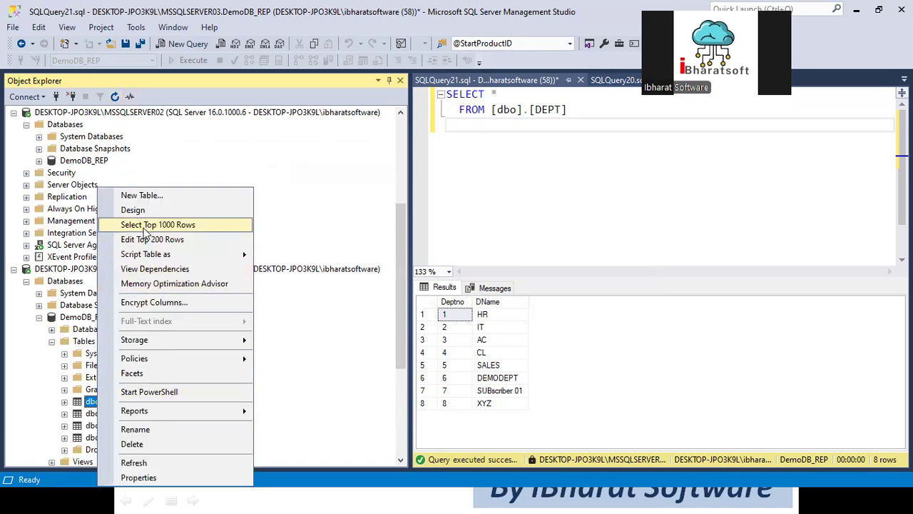
click(135, 244)
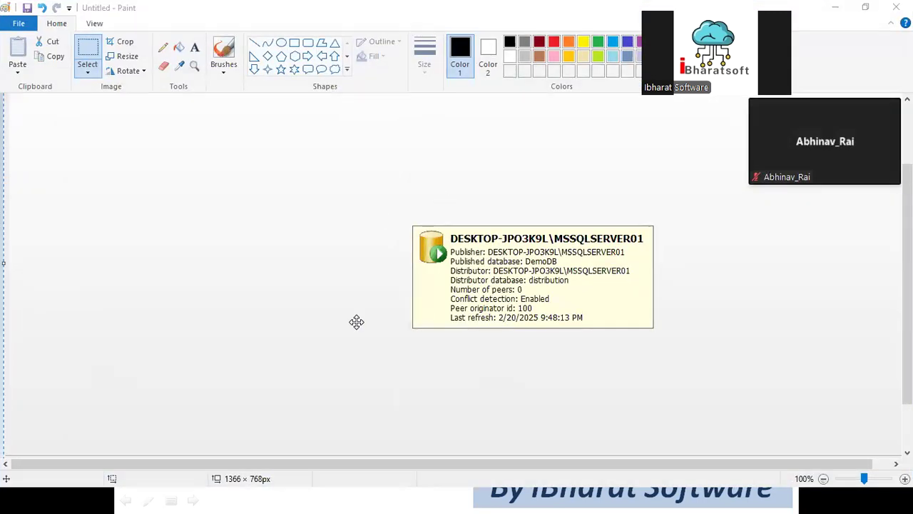
key(alt+Tab)
key(alt+Tab)
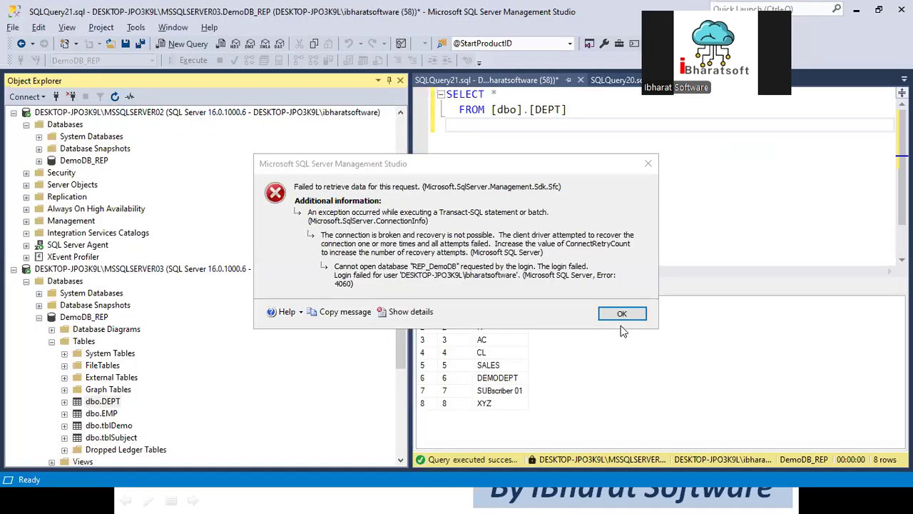
click(605, 312)
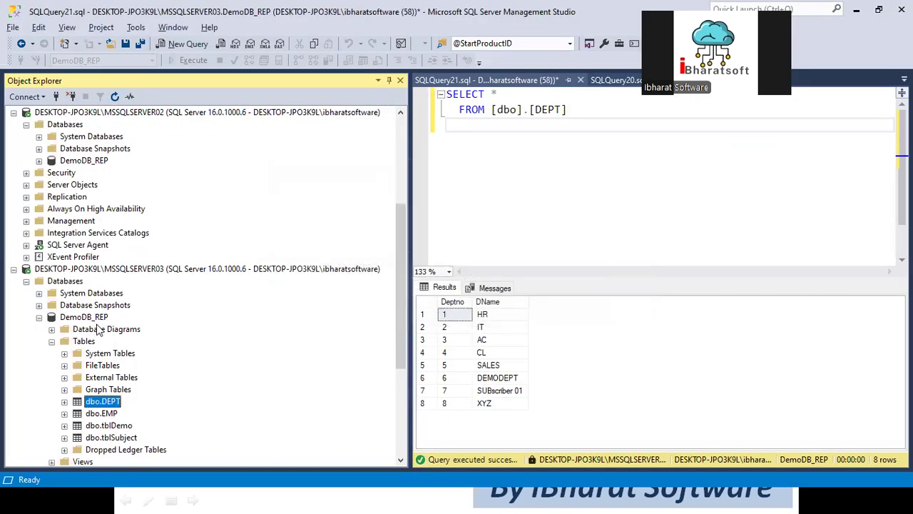
Insert a row with values 10 and 'abc' into DEPT through a new query on DemoDB_REP of MSSQLSERVER03.
click(89, 317)
key(ctrl+n)
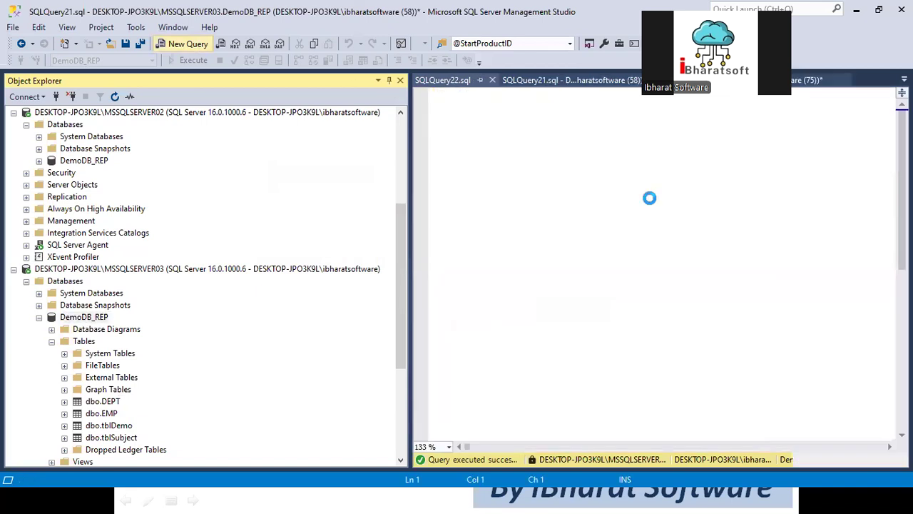
text(insert into )
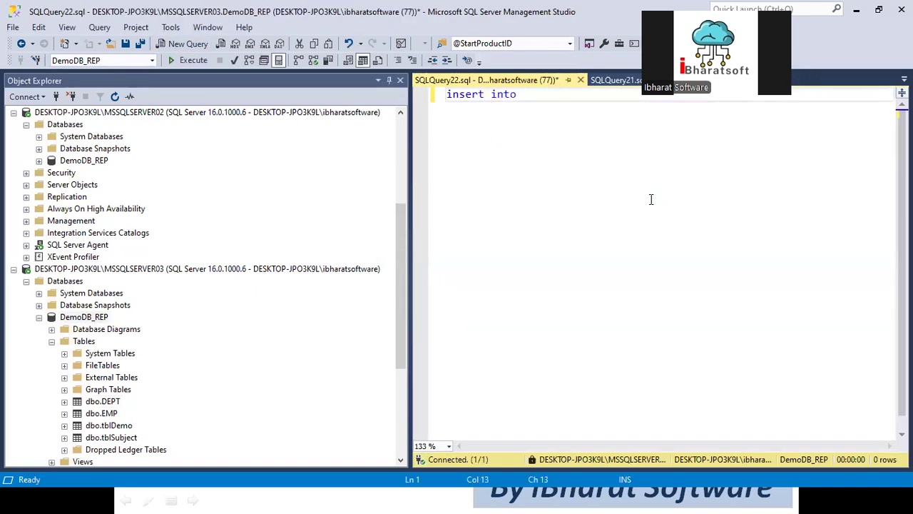
text(de)
double_click(556, 185)
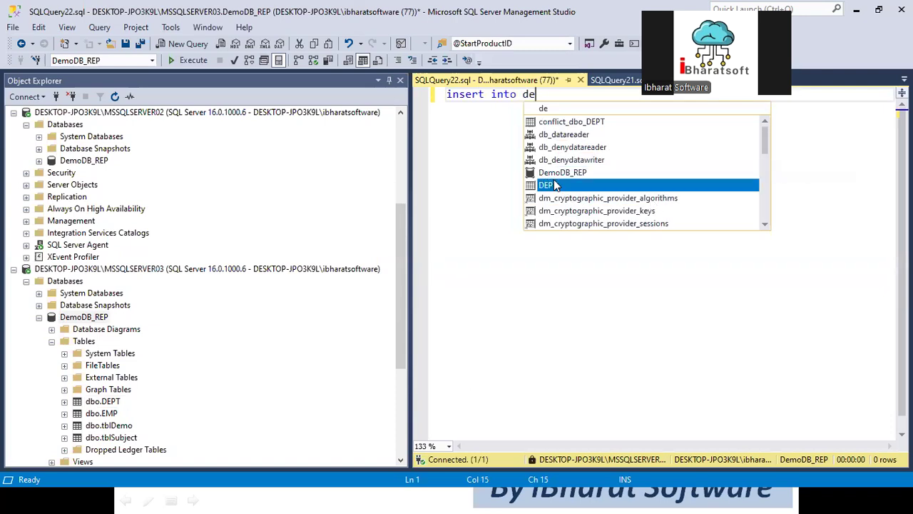
text(val)
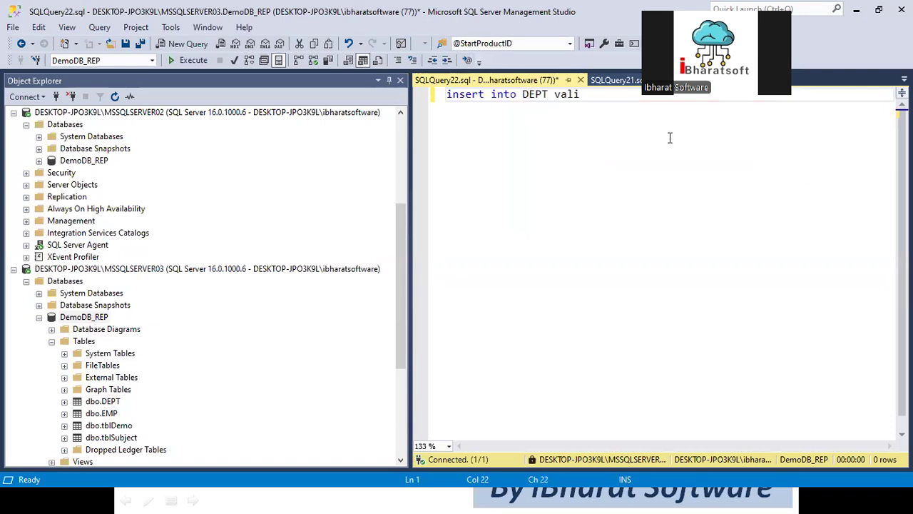
text(ues (10,')
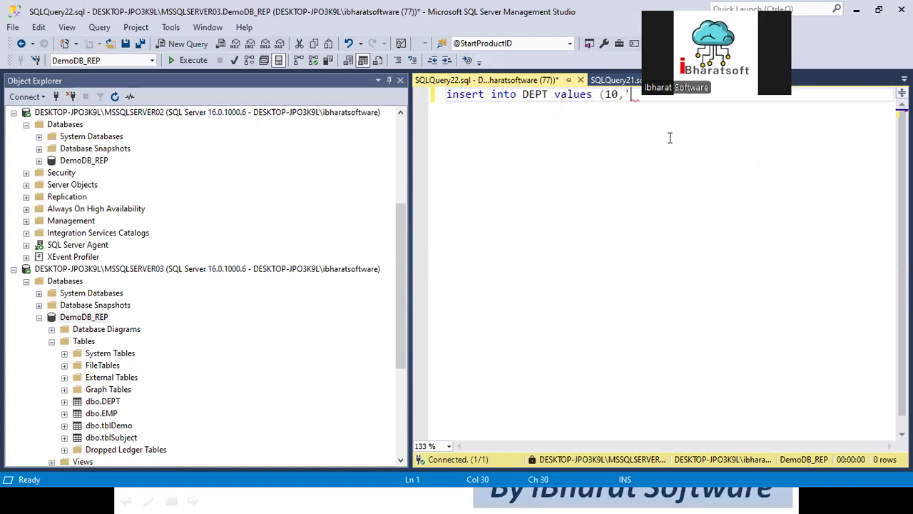
text(abc ))
key(ctrl+a)
key(ctrl+x)
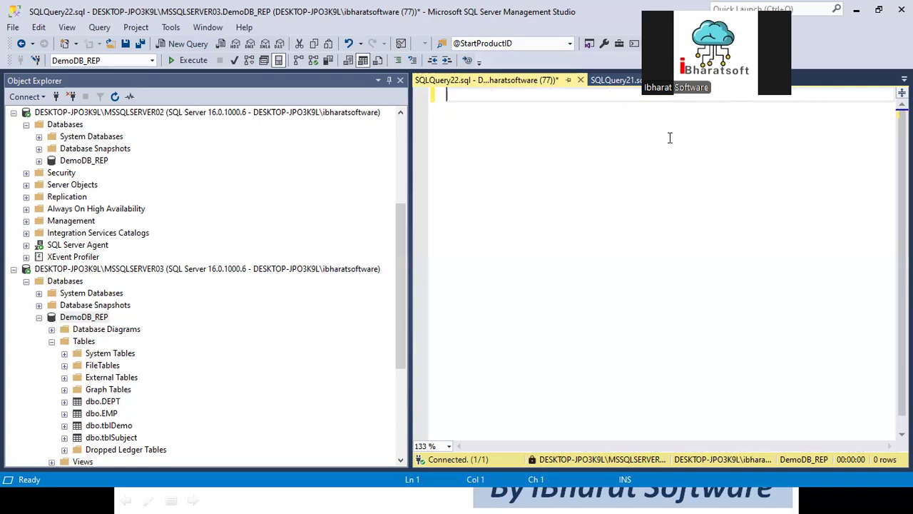
key(ctrl+z)
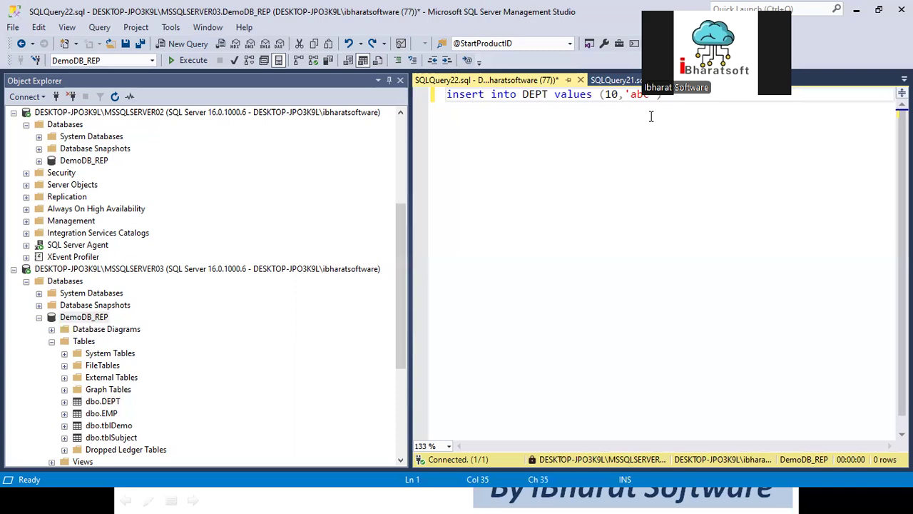
click(205, 63)
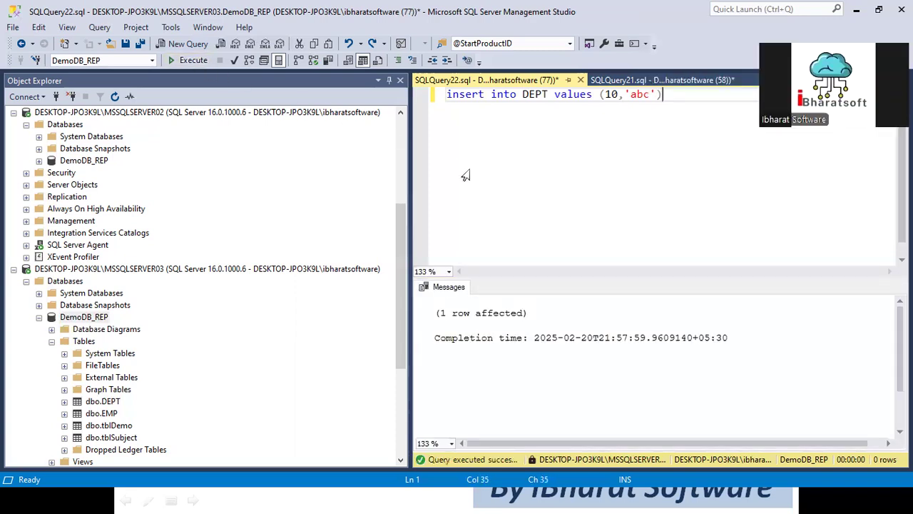
Close the DEPT select query on MSSQLSERVER03 without saving it and bring up the DEPT select query on MSSQLSERVER02.
click(618, 77)
click(554, 83)
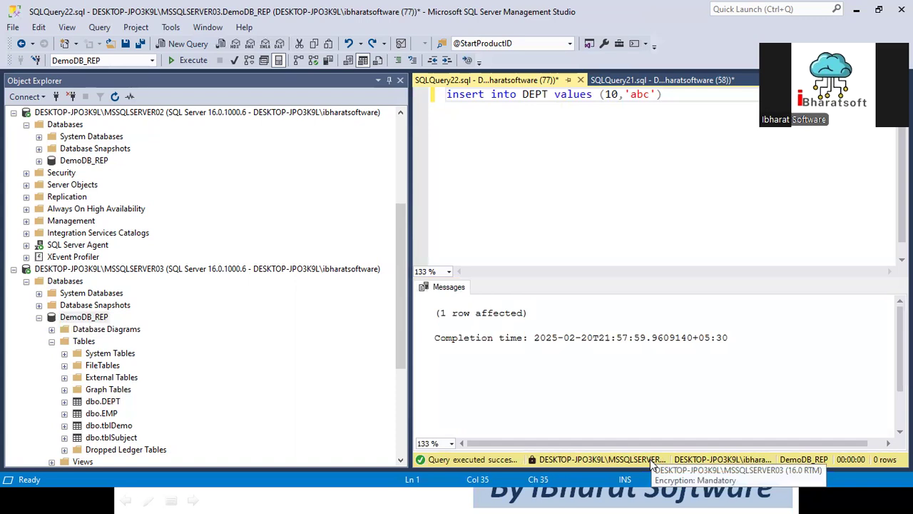
click(639, 78)
drag(579, 110, 446, 95)
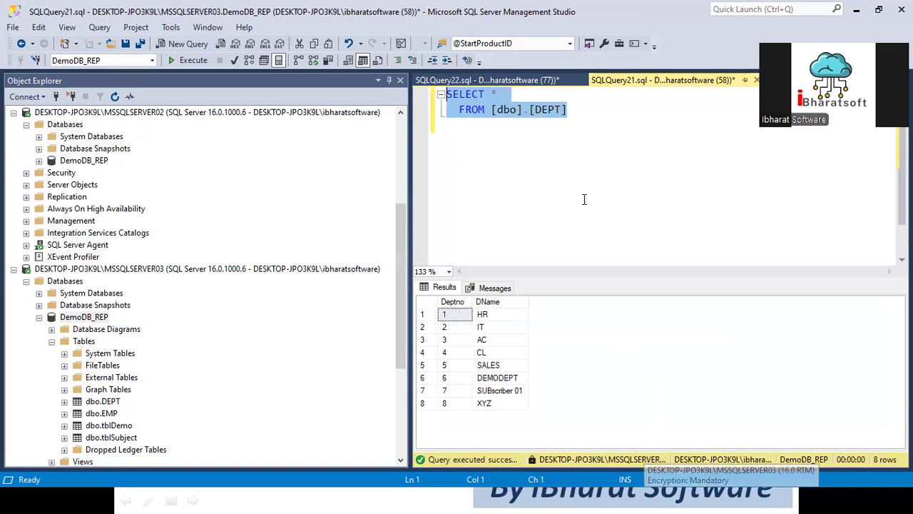
click(757, 81)
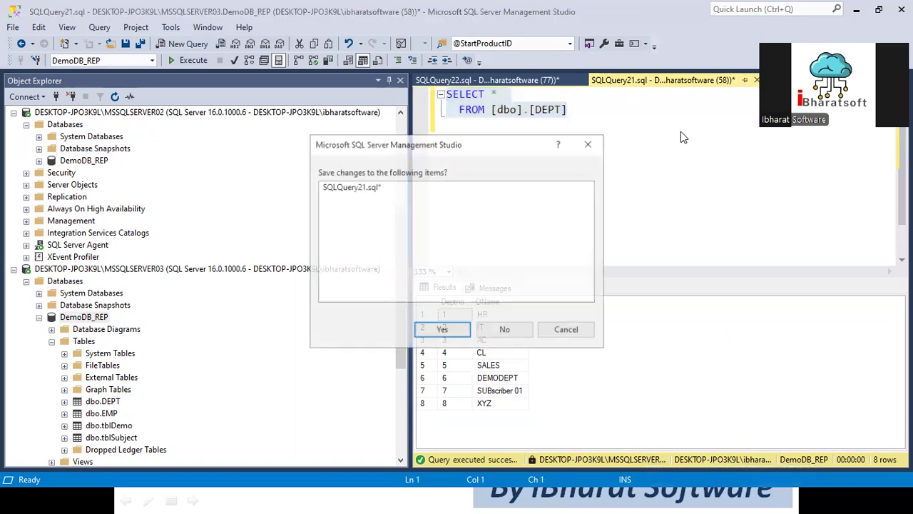
click(491, 334)
click(621, 80)
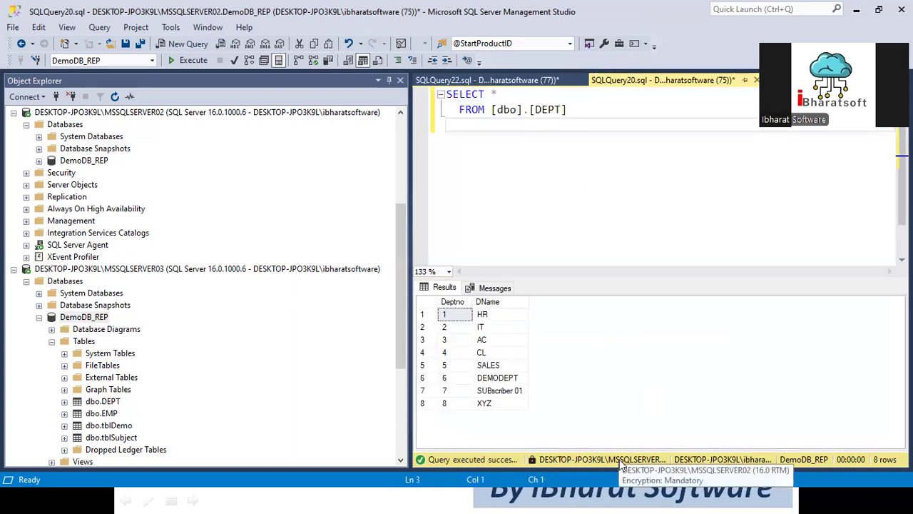
click(187, 43)
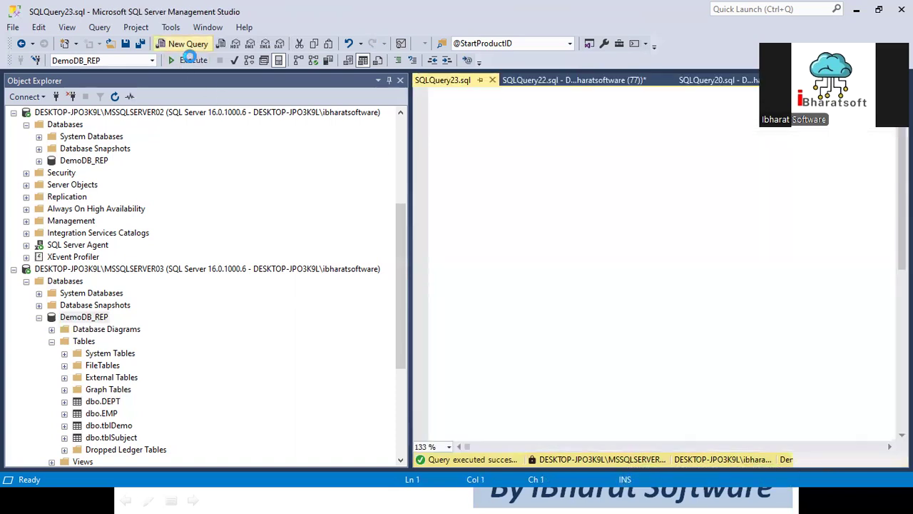
click(493, 80)
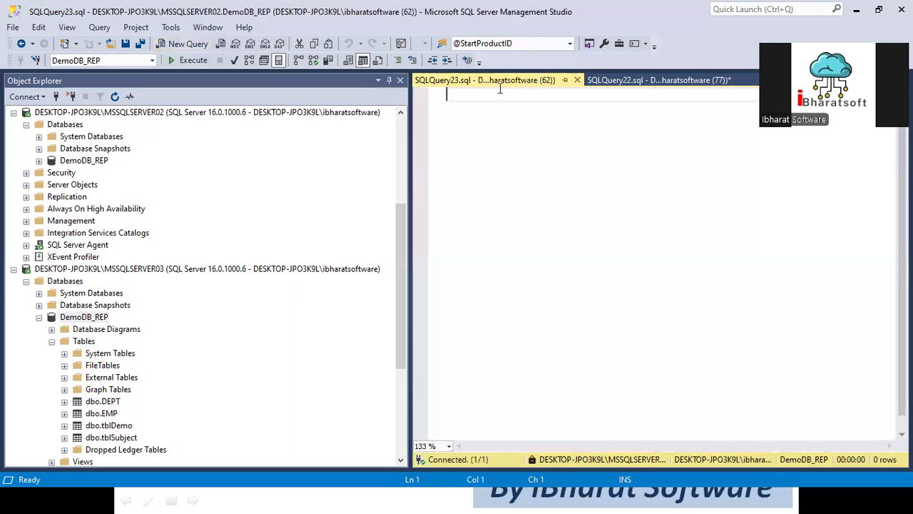
click(577, 78)
Rerun the DEPT select query on DemoDB_REP of MSSQLSERVER02 and check for the row 10, abc.
click(174, 61)
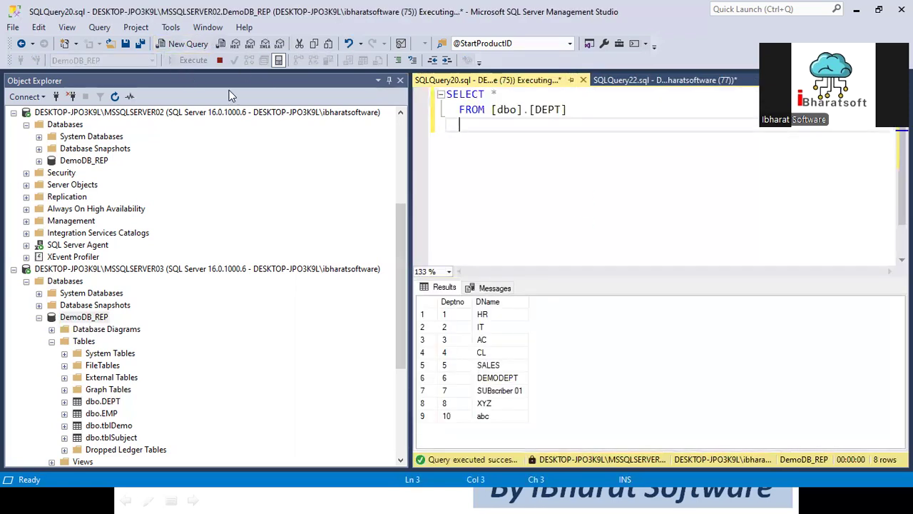
drag(457, 416, 499, 427)
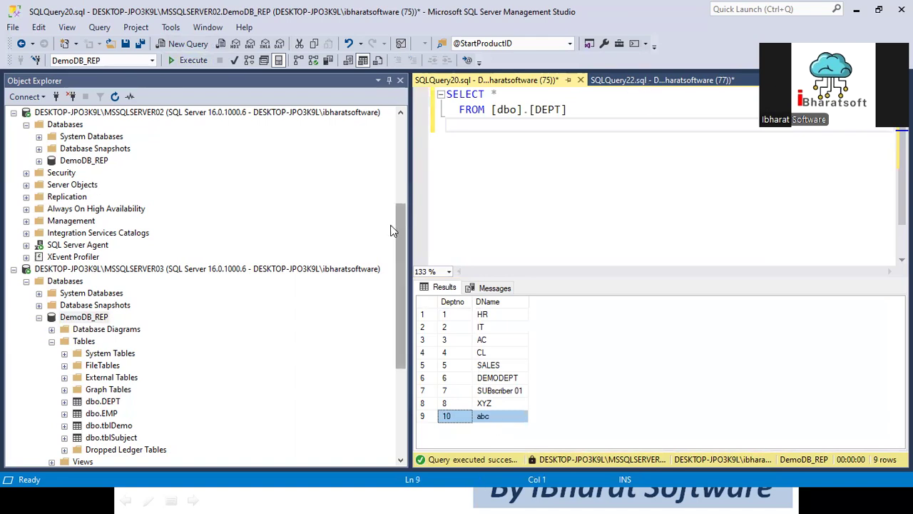
Query the top rows of dbo.DEPT in DemoDB on MSSQLSERVER01.
drag(397, 244, 403, 138)
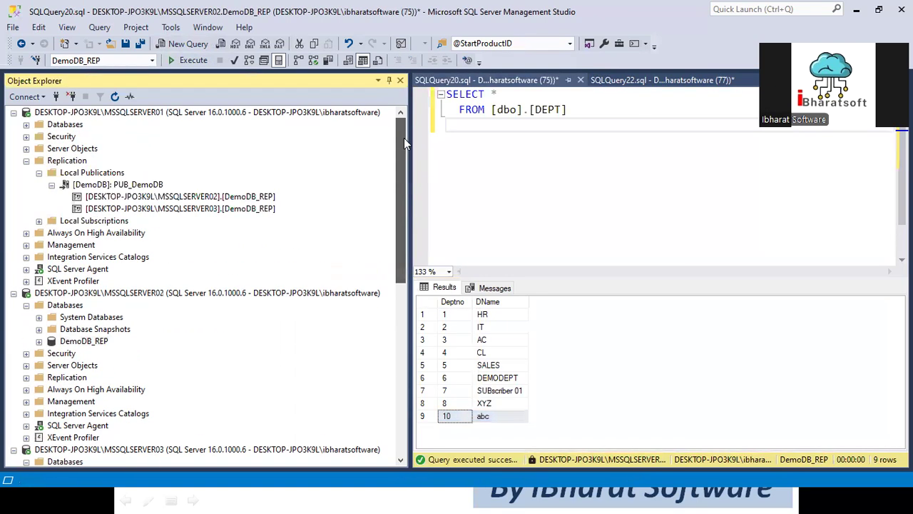
click(26, 125)
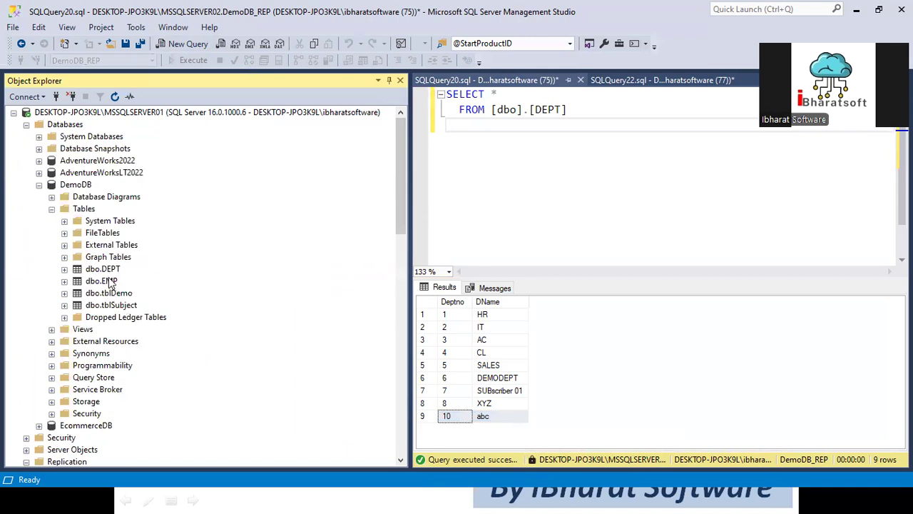
right_click(107, 274)
click(159, 225)
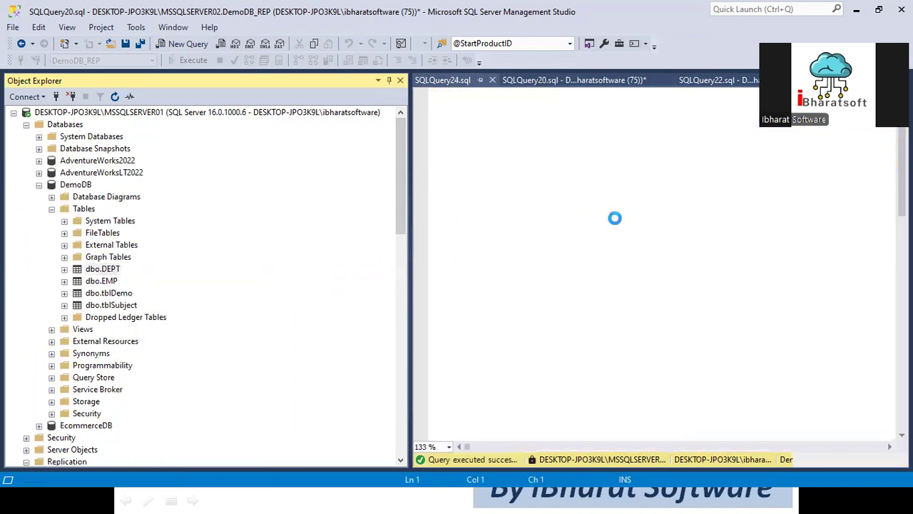